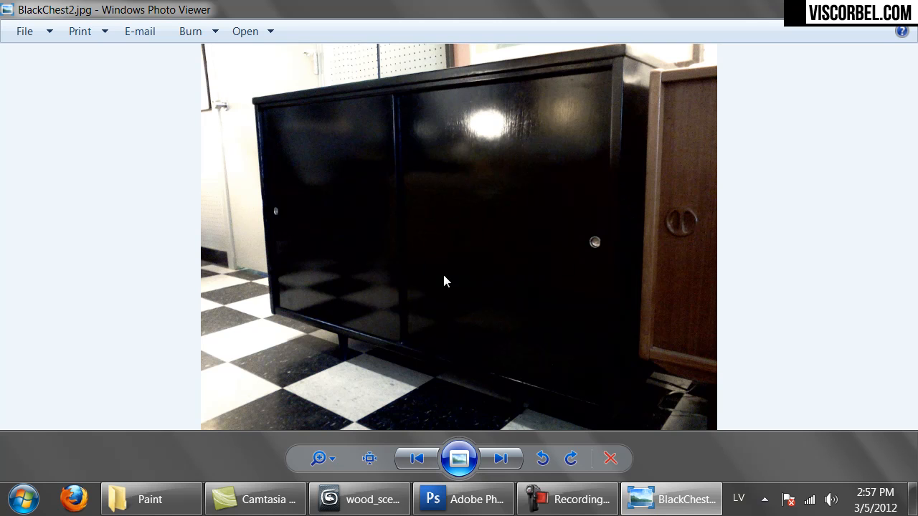
Switch to 3ds Max and make the diffuse colour of the 09 - Default material near-black in the Material Editor
{"action": "left_click", "coordinate": [362, 499]}
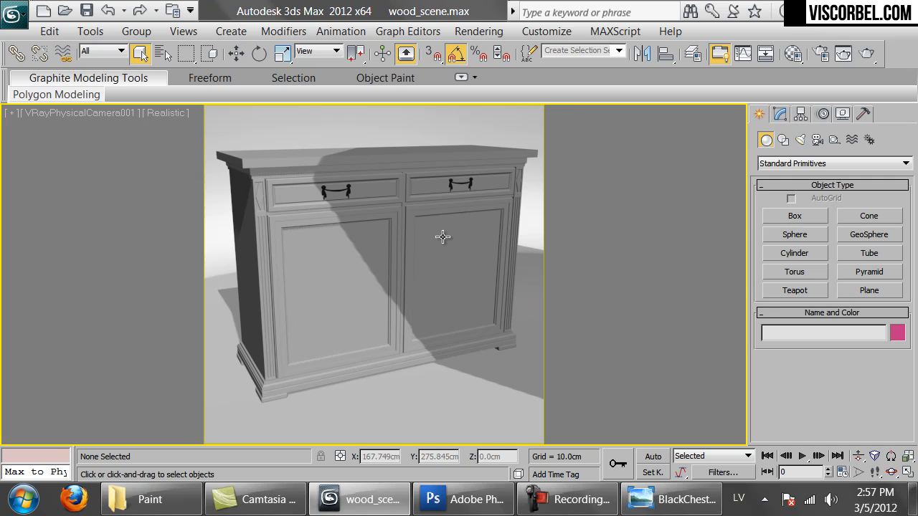
{"action": "key", "text": "m"}
{"action": "left_click", "coordinate": [575, 79]}
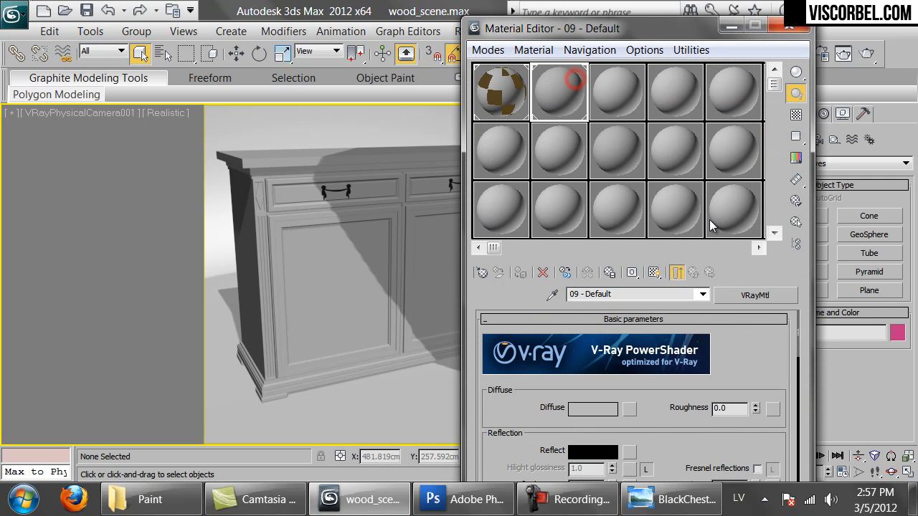
{"action": "left_click_drag", "start_coordinate": [684, 434], "coordinate": [691, 365]}
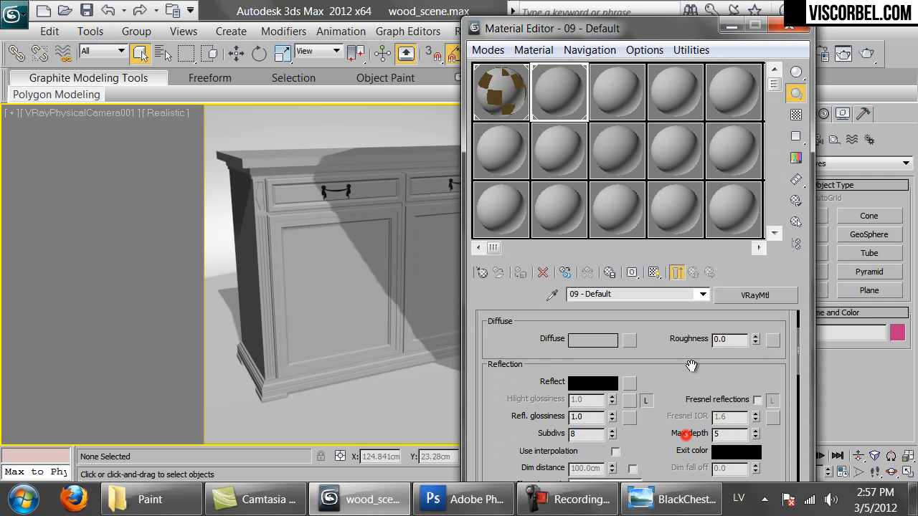
{"action": "left_click", "coordinate": [581, 342]}
{"action": "double_click", "coordinate": [666, 185]}
{"action": "type", "text": "0"}
{"action": "left_click", "coordinate": [625, 241]}
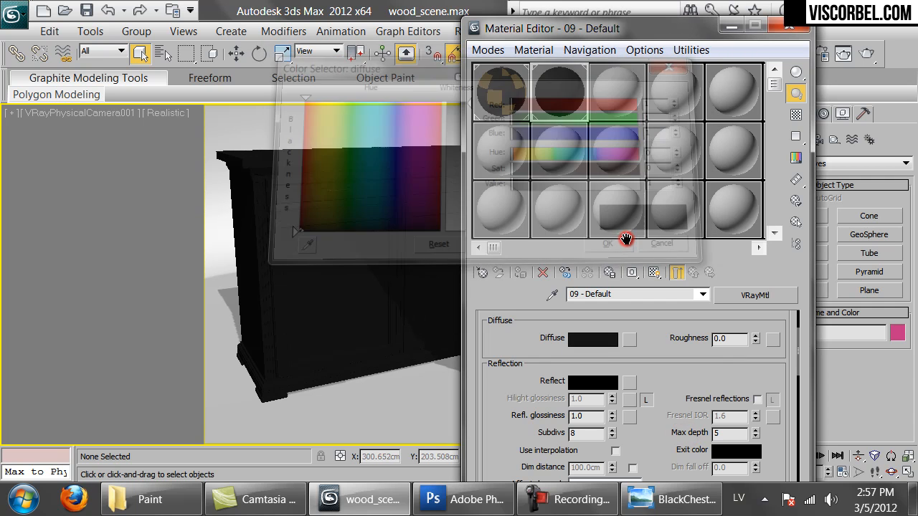
Check the BlackChest2.jpg reference photo and set the material's reflection colour to grey with a value of 143
{"action": "left_click_drag", "start_coordinate": [618, 26], "coordinate": [681, 28]}
{"action": "left_click", "coordinate": [670, 499]}
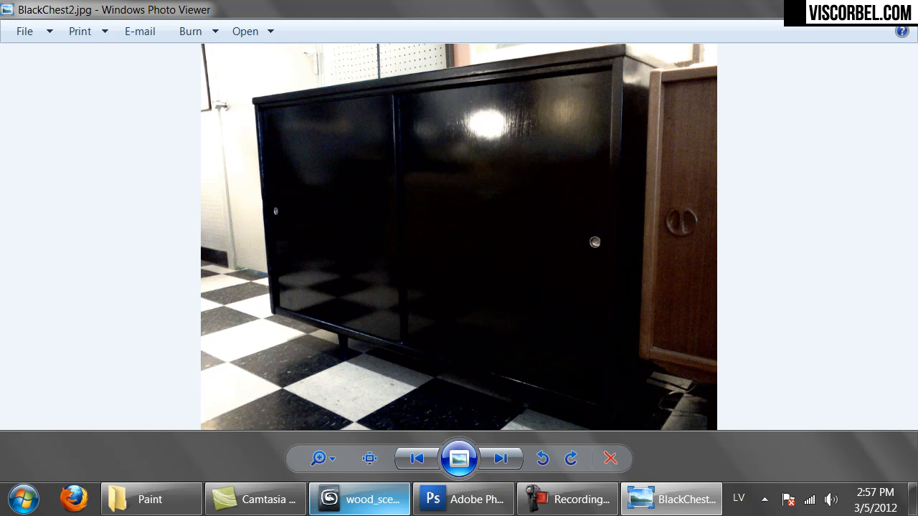
{"action": "left_click", "coordinate": [358, 499]}
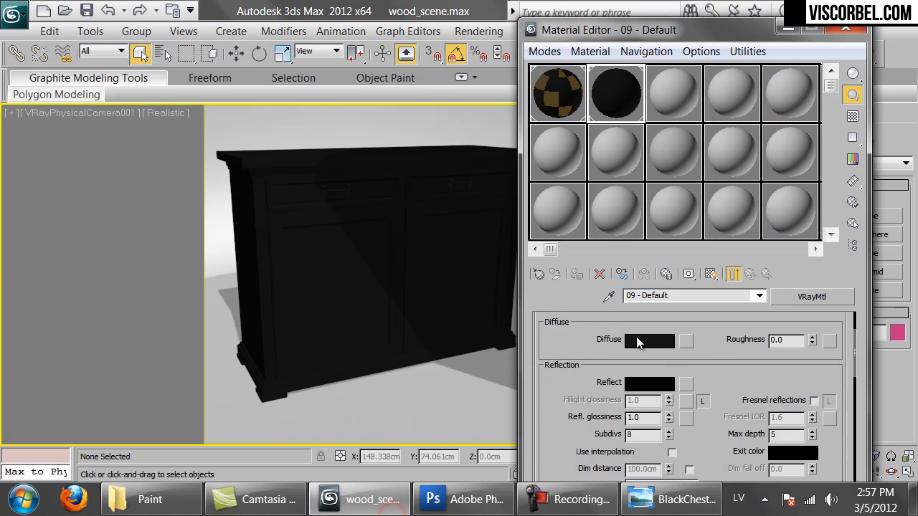
{"action": "left_click", "coordinate": [654, 383]}
{"action": "left_click_drag", "start_coordinate": [574, 184], "coordinate": [588, 184]}
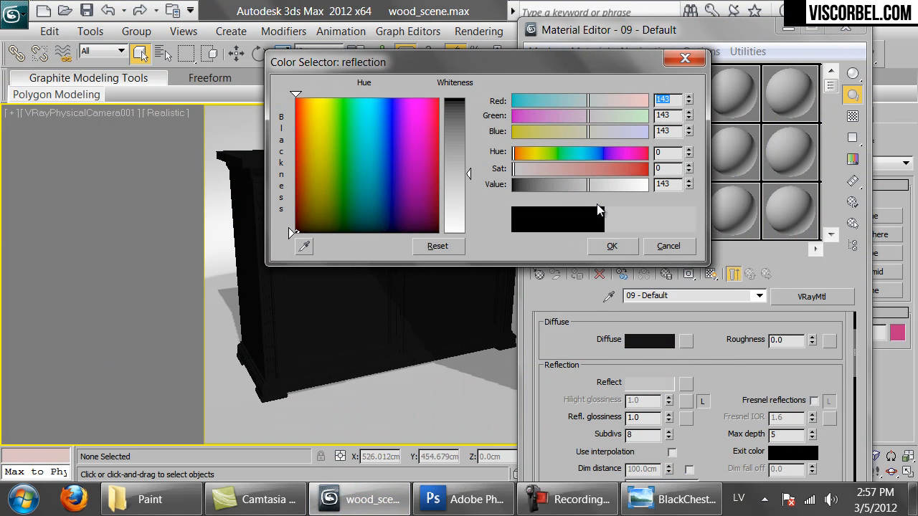
{"action": "left_click", "coordinate": [613, 247]}
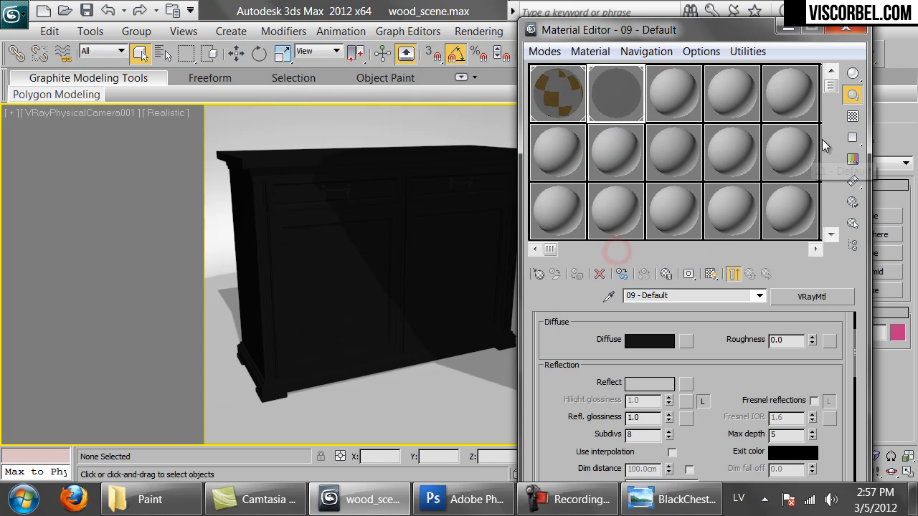
Enable Fresnel reflections and show the material in a magnified preview with a checkered background, clear of the Material Editor
{"action": "left_click", "coordinate": [852, 116]}
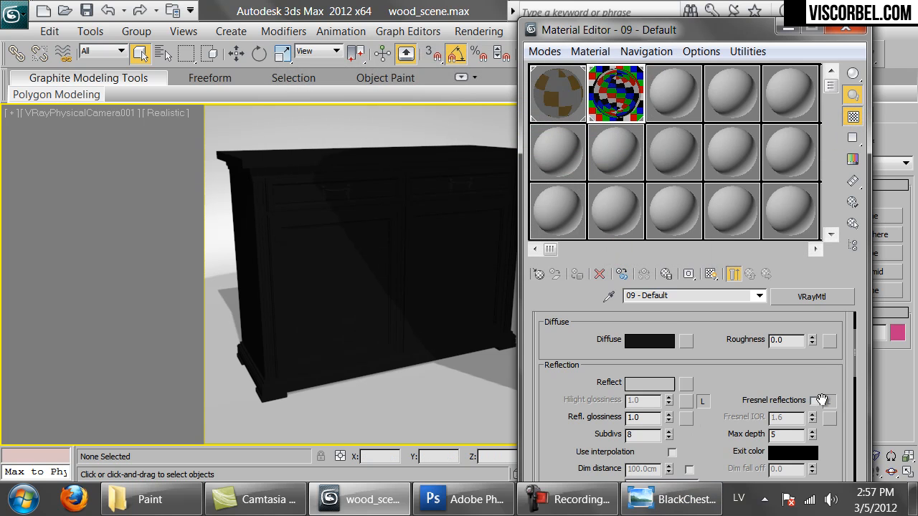
{"action": "left_click", "coordinate": [813, 400]}
{"action": "double_click", "coordinate": [606, 99]}
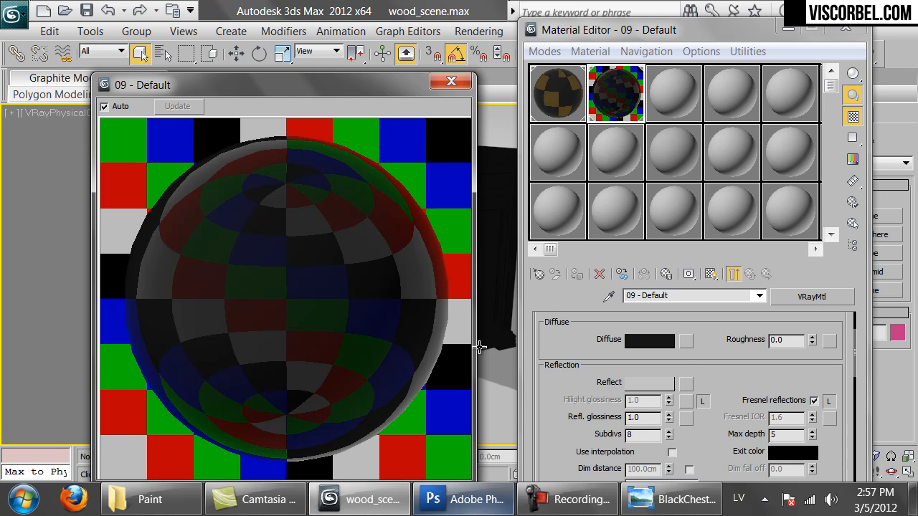
{"action": "left_click_drag", "start_coordinate": [477, 76], "coordinate": [399, 153]}
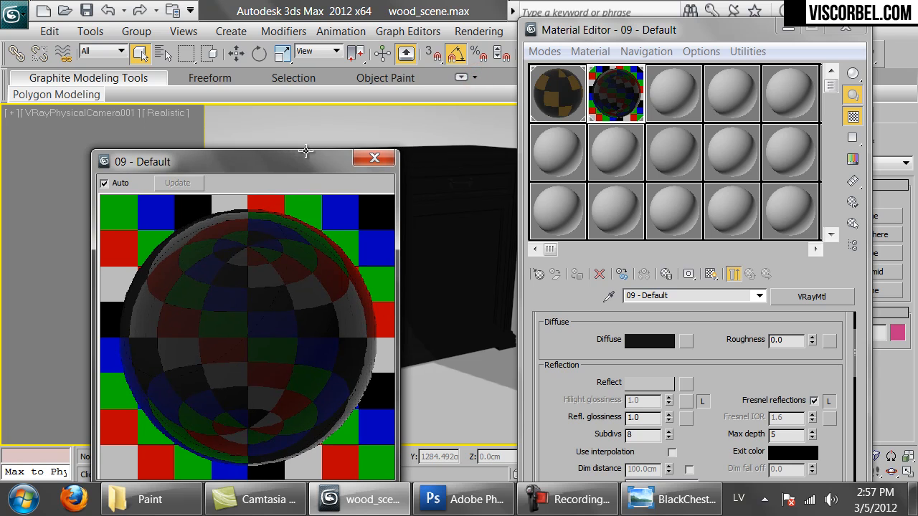
{"action": "left_click_drag", "start_coordinate": [284, 161], "coordinate": [316, 34]}
Compare the preview with the BlackChest2.jpg reference photo and set the reflection glossiness to 0.95, trying 0.8 first
{"action": "left_click", "coordinate": [663, 508]}
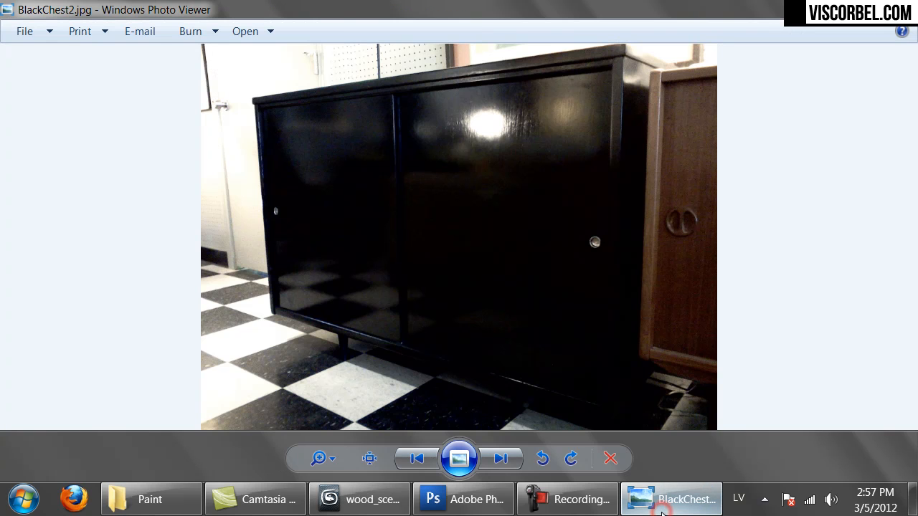
{"action": "left_click", "coordinate": [662, 509]}
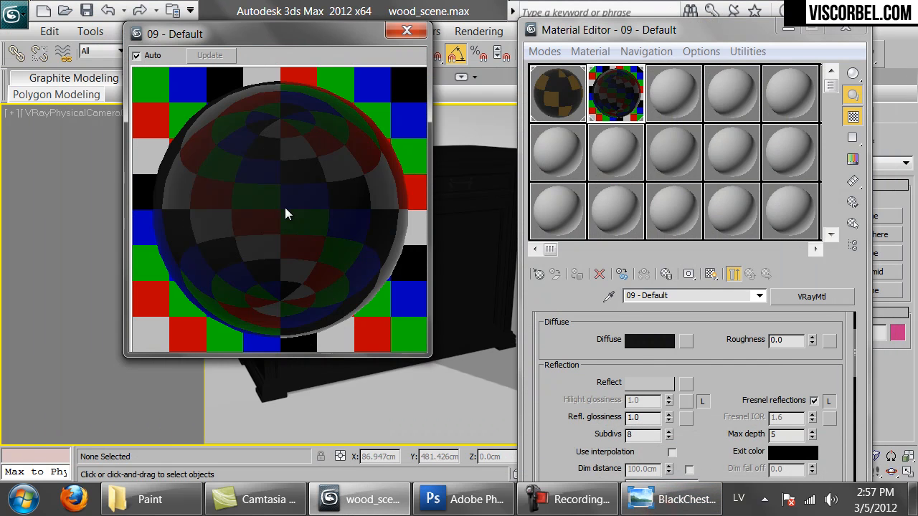
{"action": "left_click", "coordinate": [664, 502]}
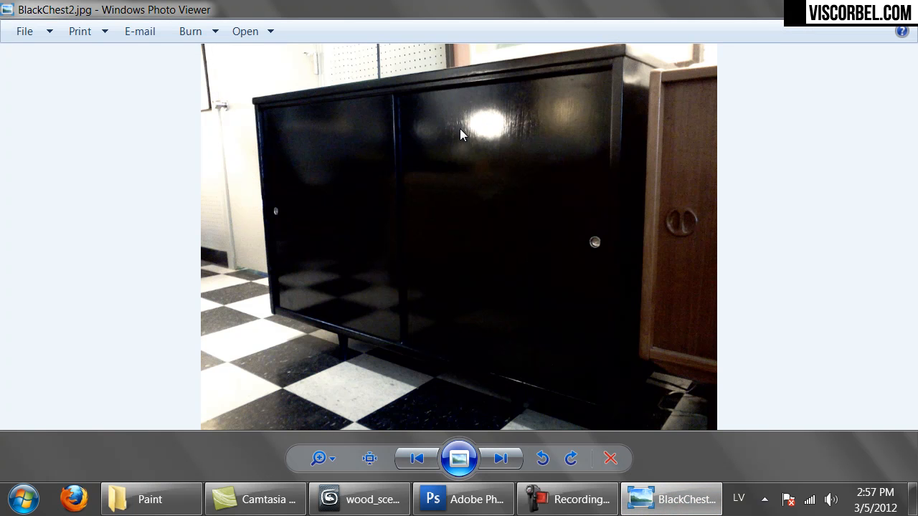
{"action": "left_click", "coordinate": [372, 506]}
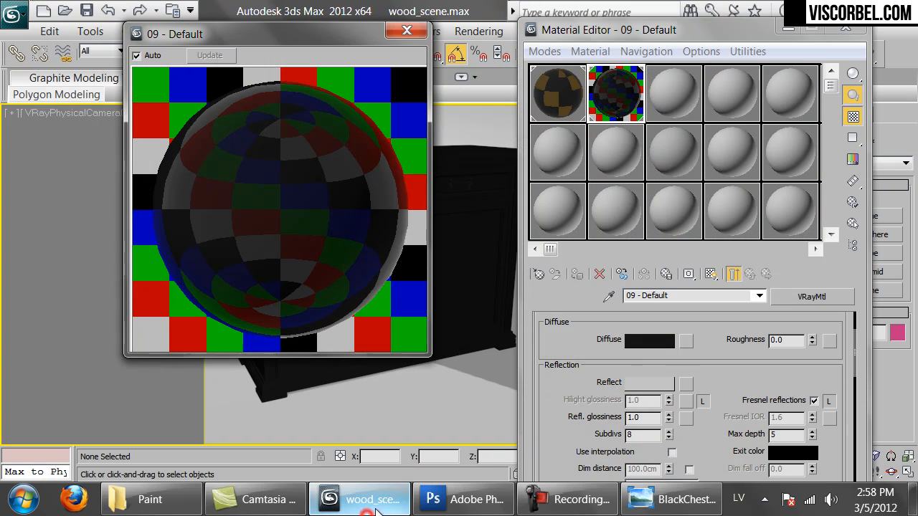
{"action": "left_click", "coordinate": [645, 419]}
{"action": "type", "text": "0.8"}
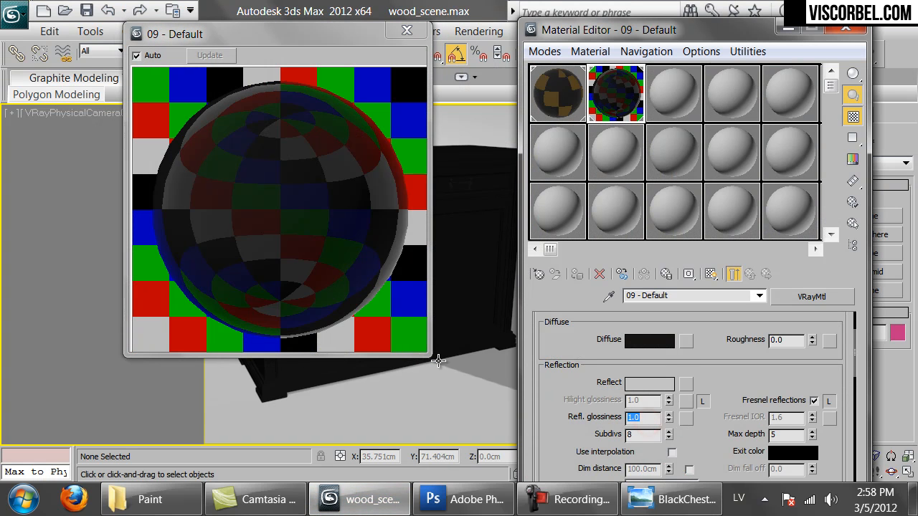
{"action": "key", "text": "Return"}
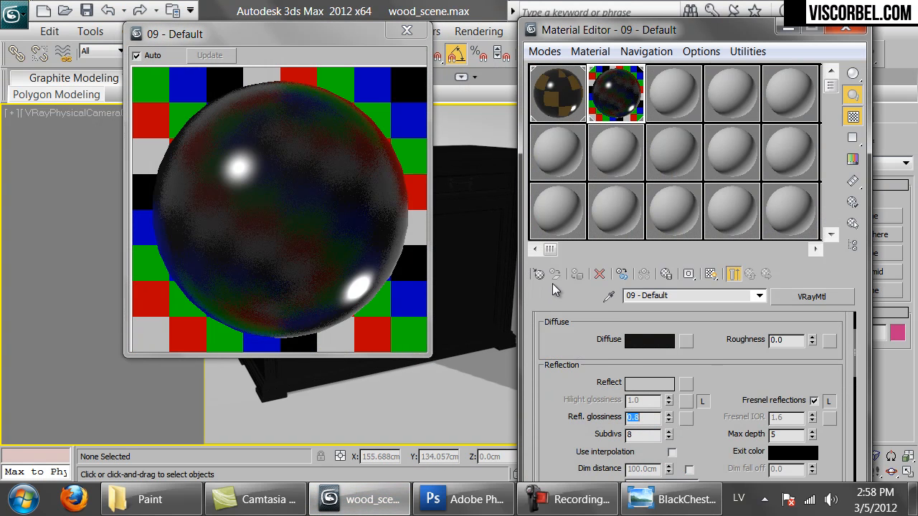
{"action": "type", "text": ".95"}
{"action": "key", "text": "Return"}
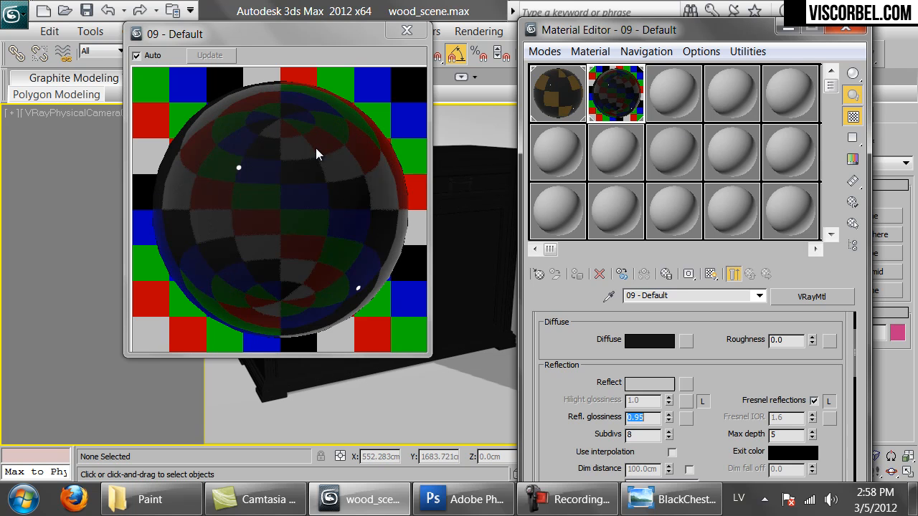
Unlock the material's Fresnel IOR and set it to 2.5
{"action": "mouse_move", "coordinate": [699, 509]}
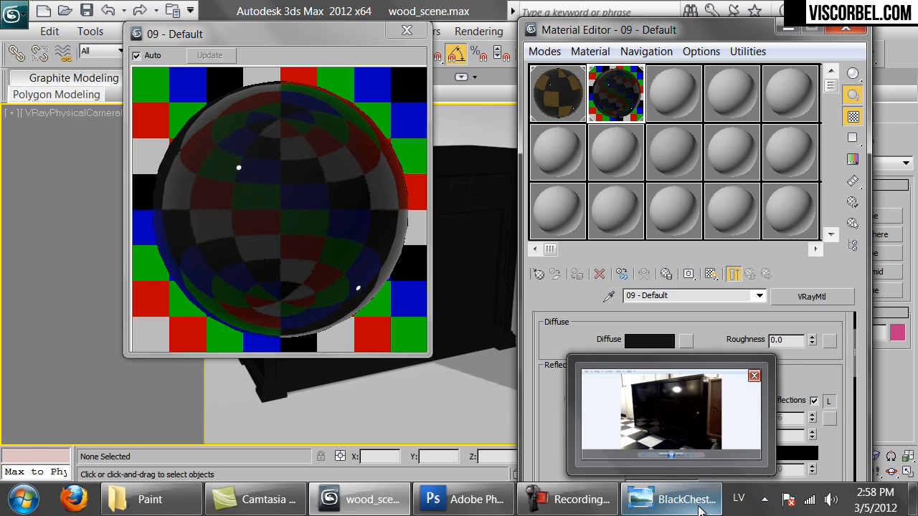
{"action": "left_click", "coordinate": [830, 402]}
{"action": "left_click_drag", "start_coordinate": [796, 416], "coordinate": [758, 412]}
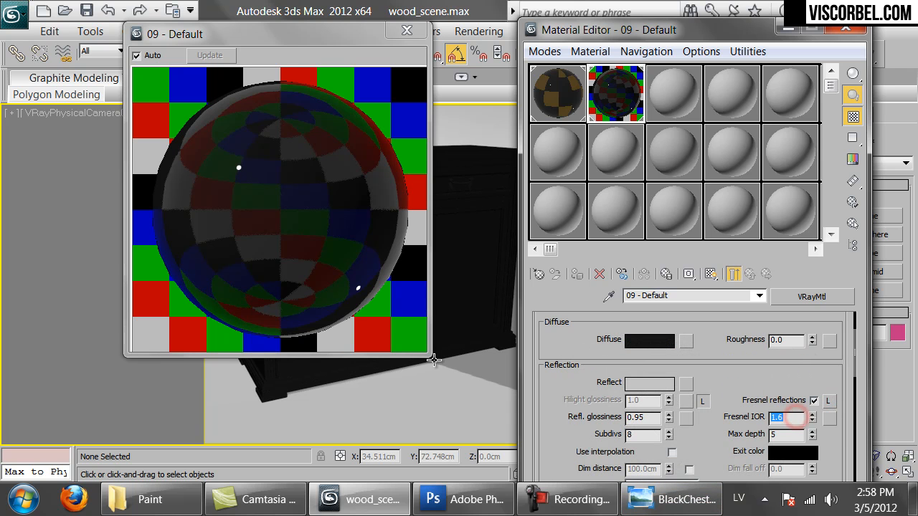
{"action": "type", "text": "2.5"}
{"action": "key", "text": "Return"}
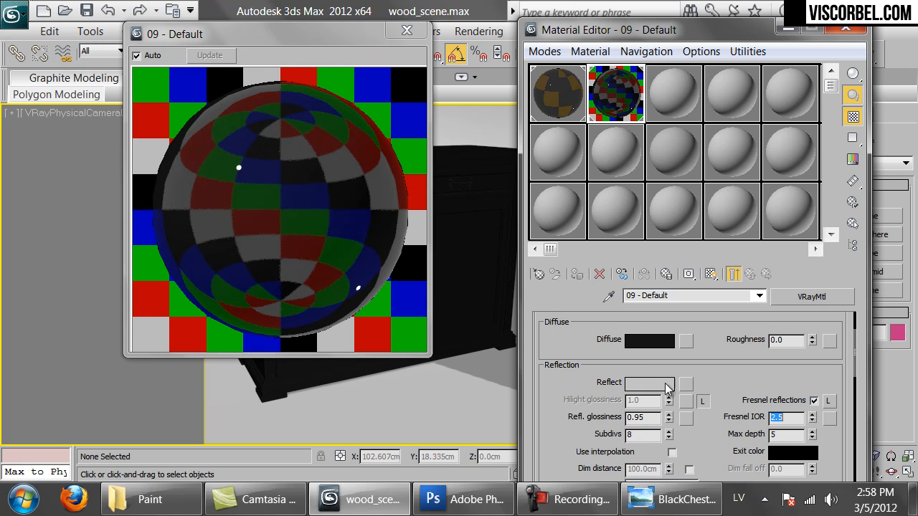
Darken the material's reflection colour to grey with a value of 80
{"action": "left_click", "coordinate": [654, 388]}
{"action": "left_click_drag", "start_coordinate": [440, 63], "coordinate": [584, 103]}
{"action": "left_click_drag", "start_coordinate": [711, 229], "coordinate": [697, 225]}
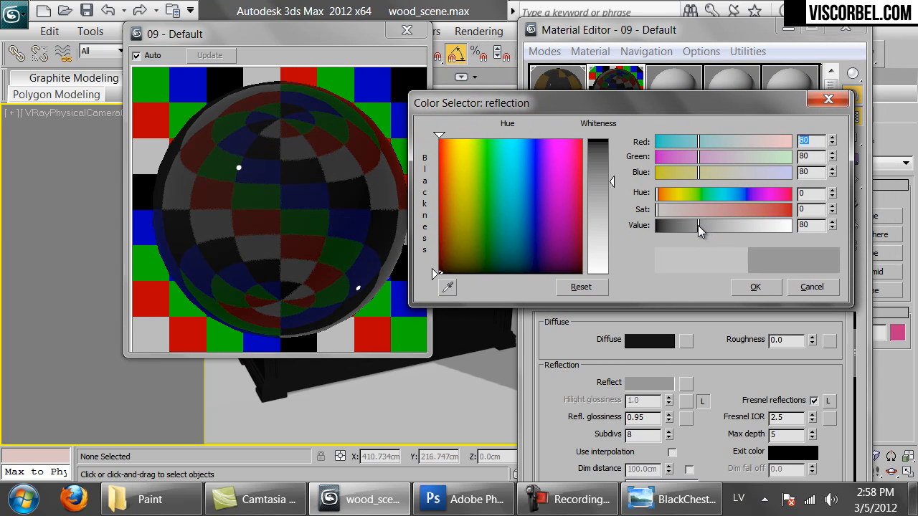
{"action": "left_click", "coordinate": [755, 288]}
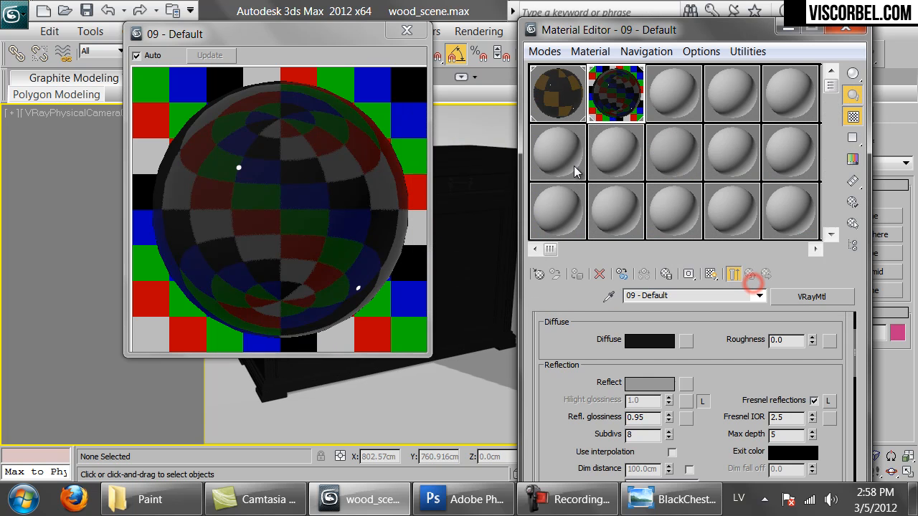
Test-render the cabinet, compare its reflections with the BlackChest2.jpg reference photo, and cancel the render
{"action": "left_click", "coordinate": [879, 57]}
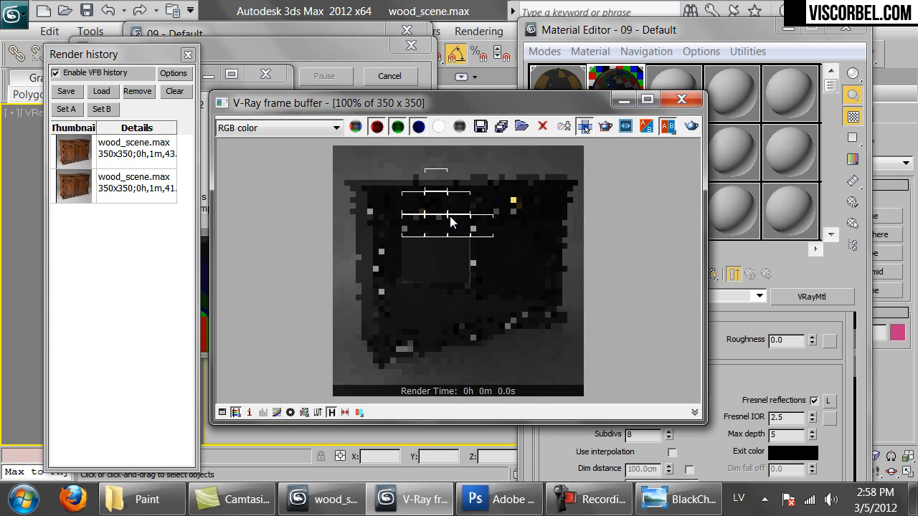
{"action": "scroll", "coordinate": [449, 215], "scroll_direction": "up", "scroll_amount": 1}
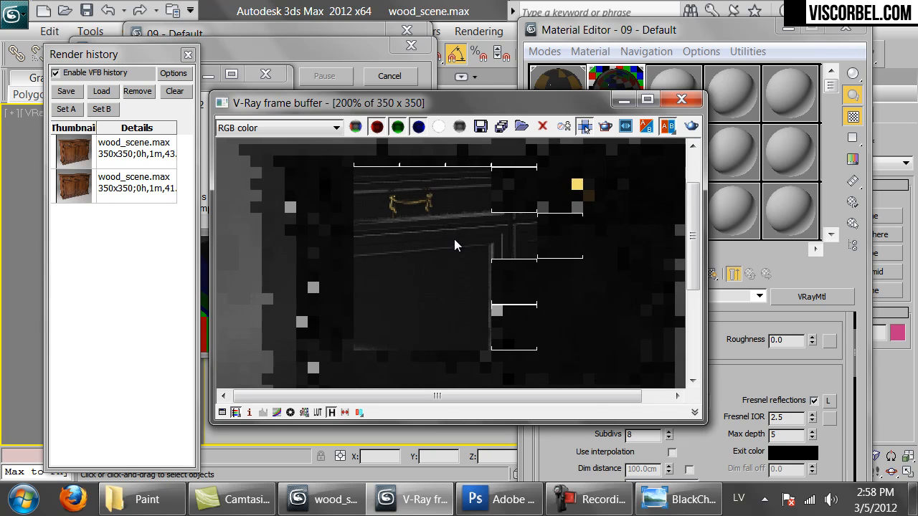
{"action": "scroll", "coordinate": [487, 223], "scroll_direction": "down", "scroll_amount": 1}
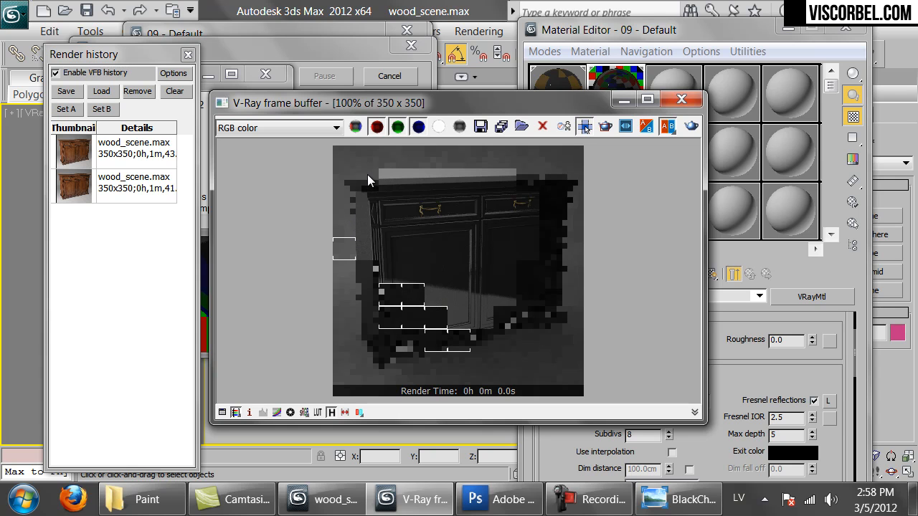
{"action": "left_click", "coordinate": [678, 498]}
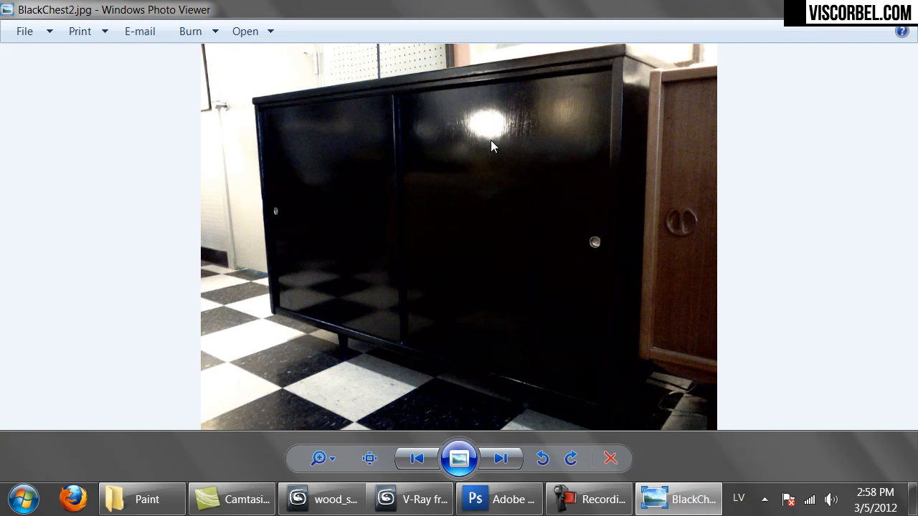
{"action": "left_click", "coordinate": [420, 499]}
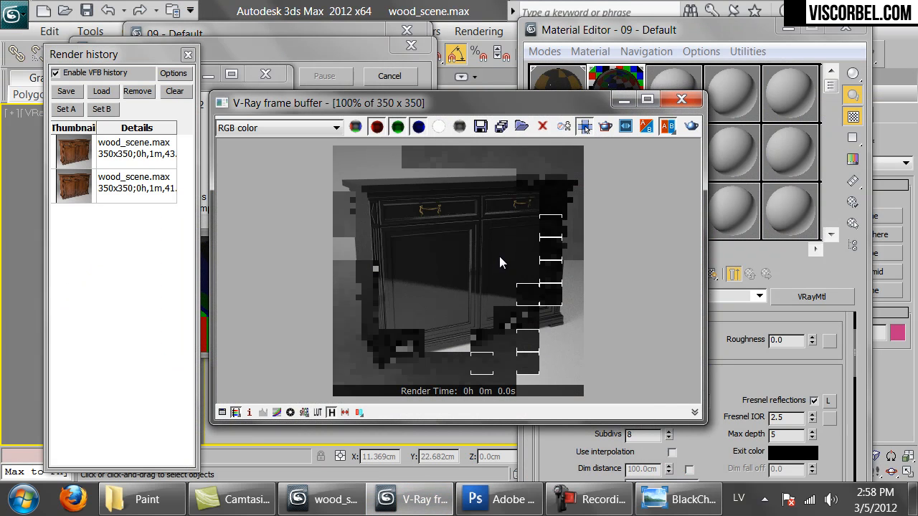
{"action": "scroll", "coordinate": [499, 259], "scroll_direction": "up", "scroll_amount": 1}
{"action": "scroll", "coordinate": [500, 262], "scroll_direction": "down", "scroll_amount": 1}
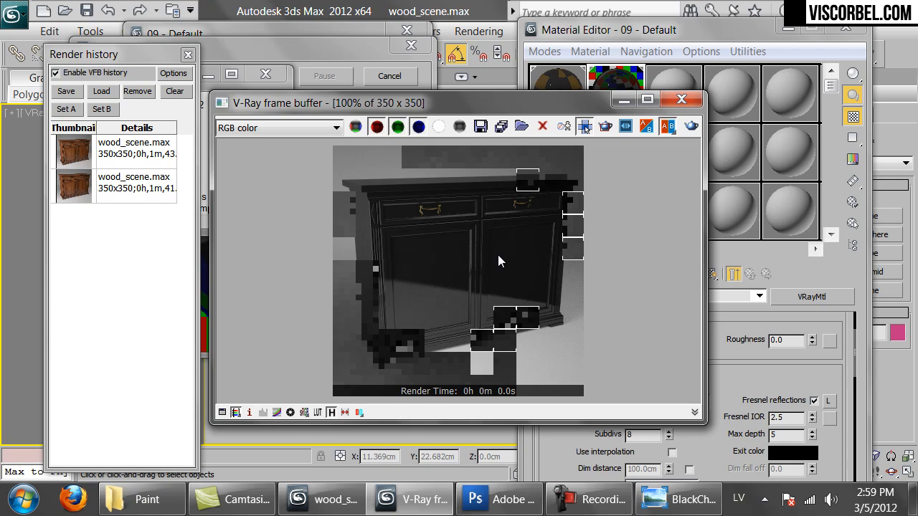
{"action": "left_click", "coordinate": [390, 76]}
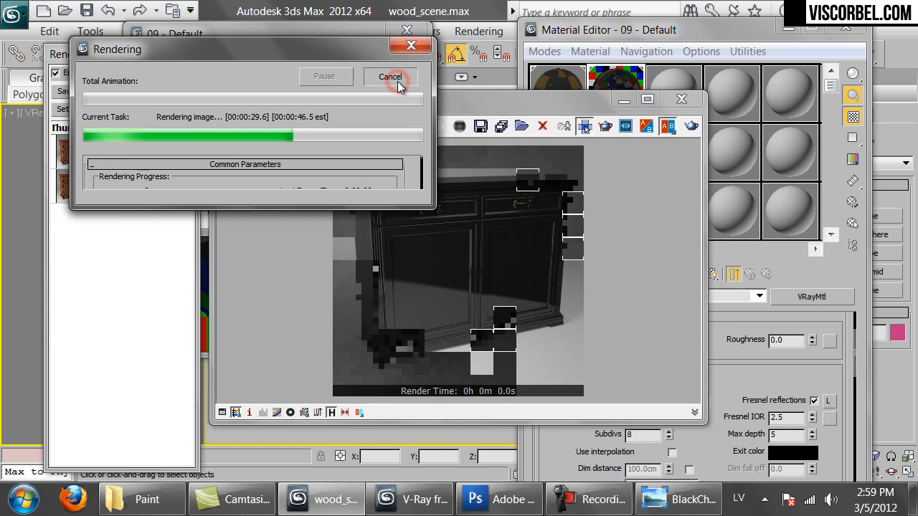
Expand the material's map slots down to Bump and close the V-Ray frame buffer after comparing the render with the reference photo
{"action": "scroll", "coordinate": [706, 455], "scroll_direction": "down", "scroll_amount": 5}
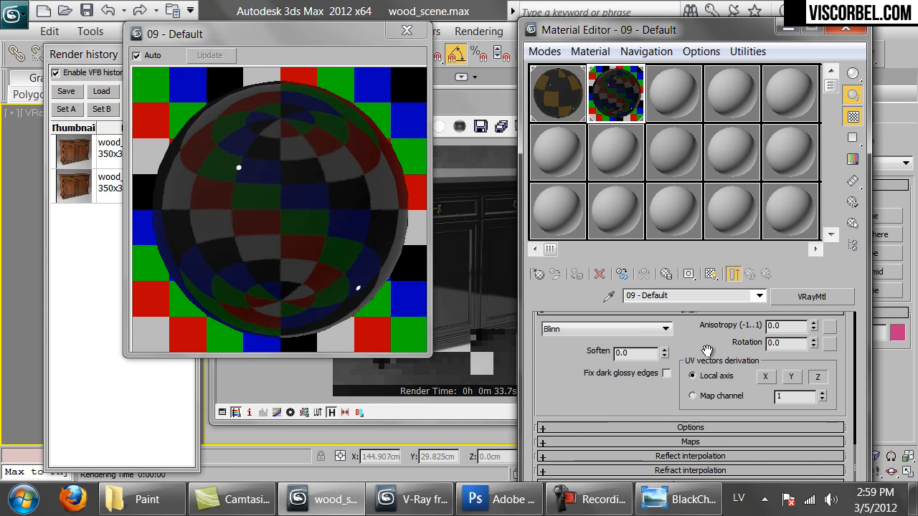
{"action": "left_click", "coordinate": [668, 442]}
{"action": "scroll", "coordinate": [571, 415], "scroll_direction": "down", "scroll_amount": 5}
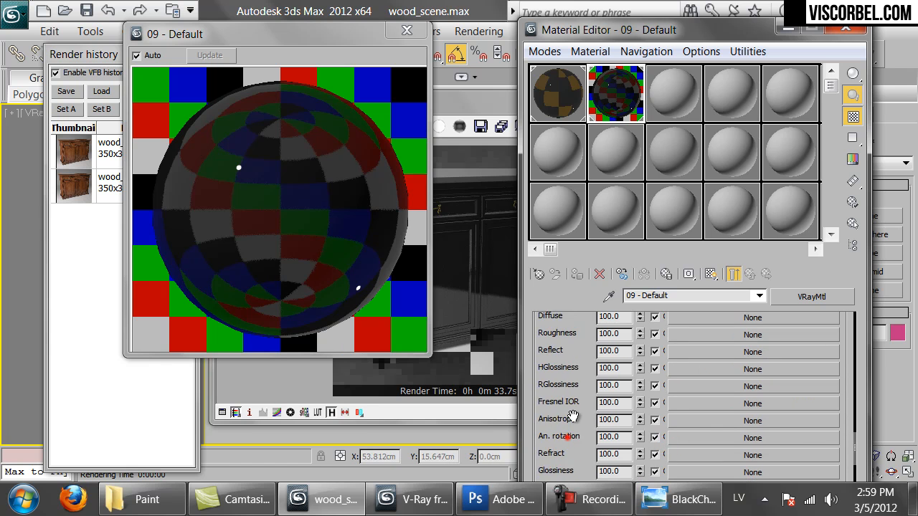
{"action": "left_click", "coordinate": [693, 500]}
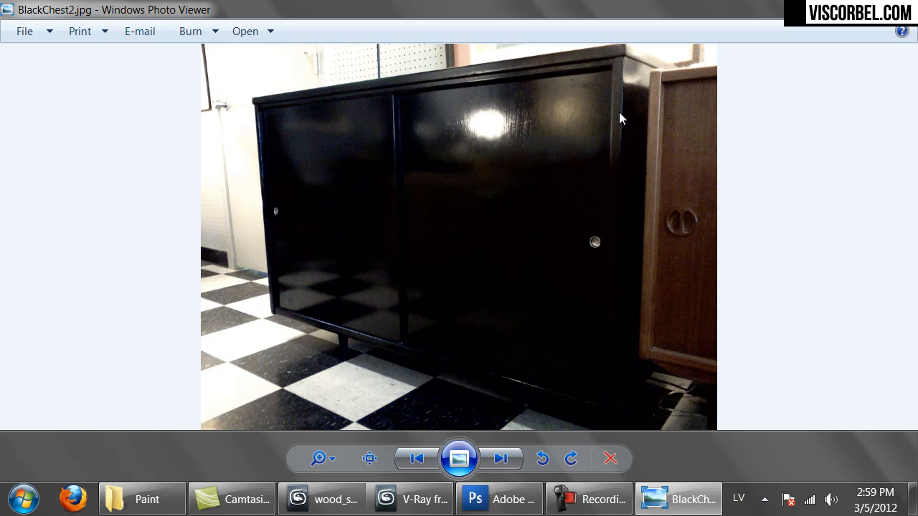
{"action": "left_click", "coordinate": [419, 500]}
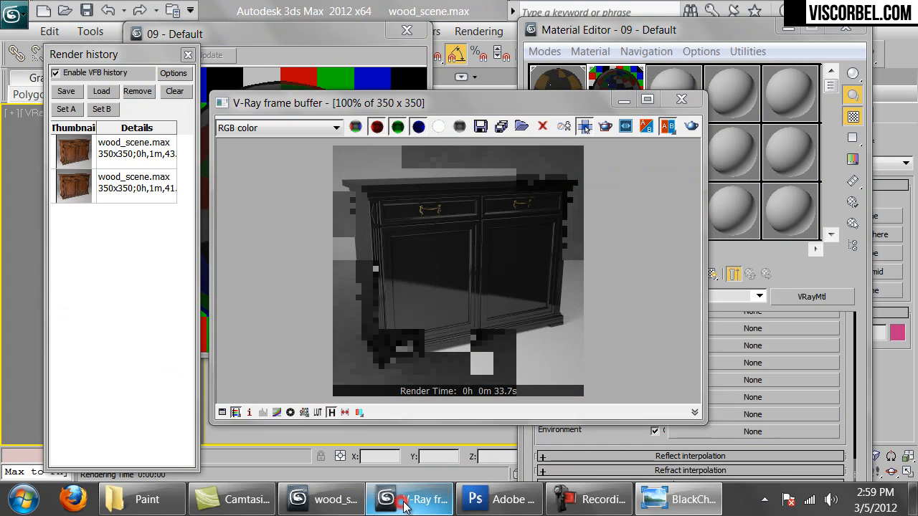
{"action": "left_click", "coordinate": [681, 99]}
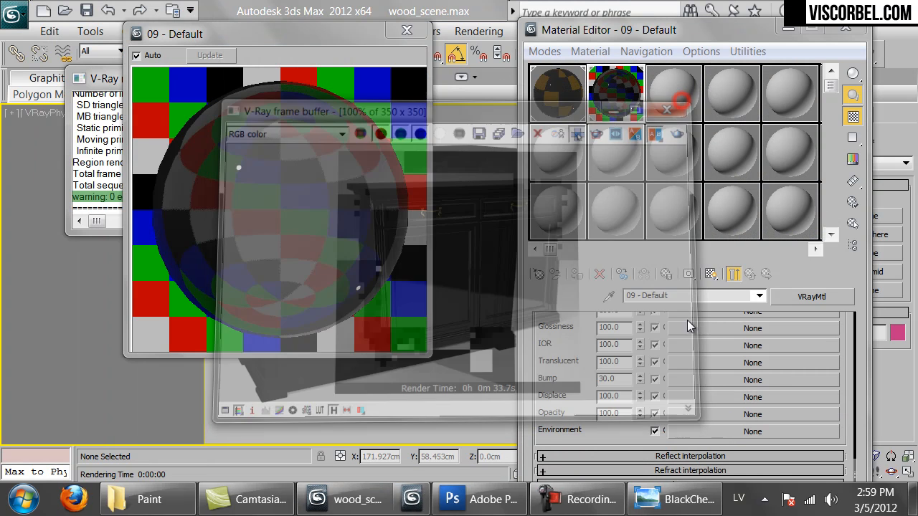
Assign a Bitmap map to the material's Bump slot, using dr_4.png from the Textures\DIRT folder
{"action": "left_click", "coordinate": [705, 383]}
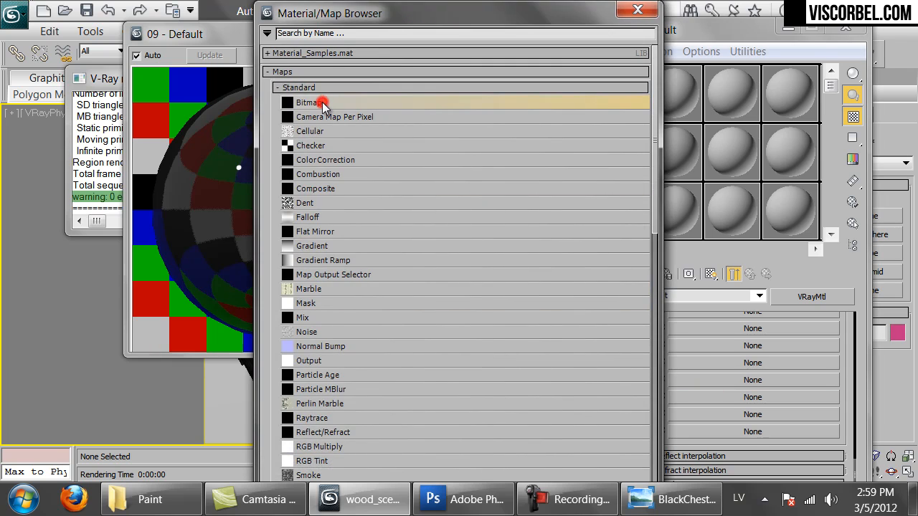
{"action": "double_click", "coordinate": [322, 102]}
{"action": "left_click", "coordinate": [307, 66]}
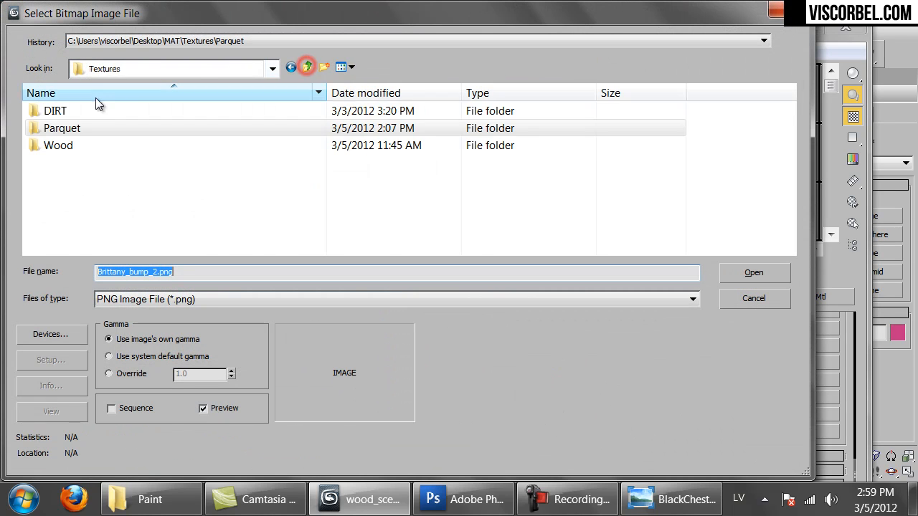
{"action": "double_click", "coordinate": [76, 106]}
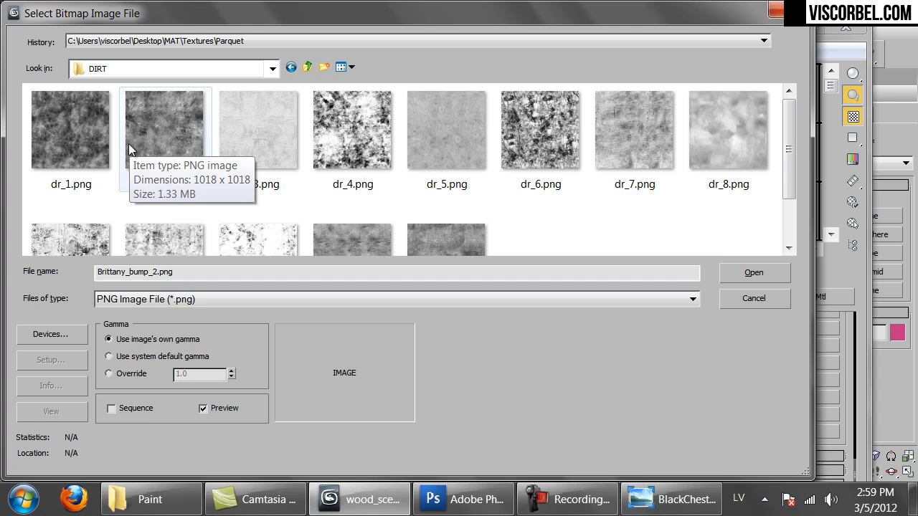
{"action": "scroll", "coordinate": [445, 169], "scroll_direction": "down", "scroll_amount": 1}
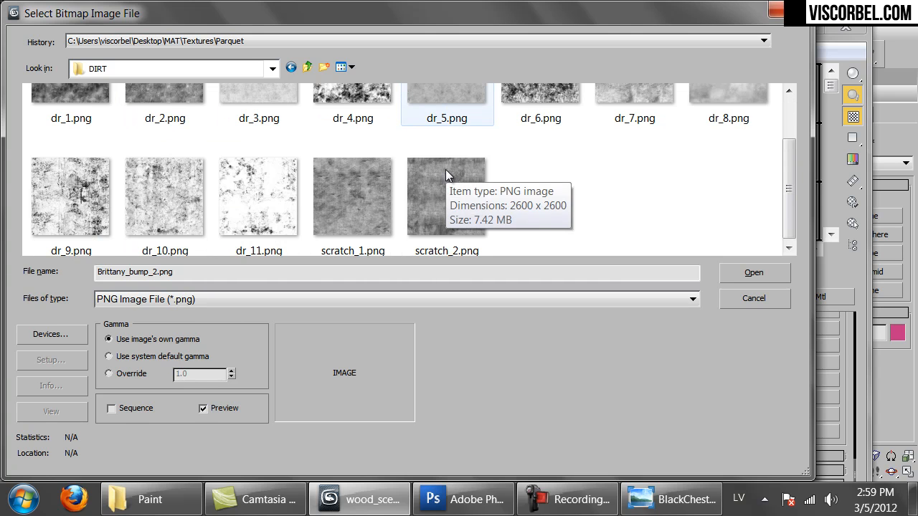
{"action": "scroll", "coordinate": [454, 166], "scroll_direction": "up", "scroll_amount": 1}
{"action": "left_click", "coordinate": [334, 126]}
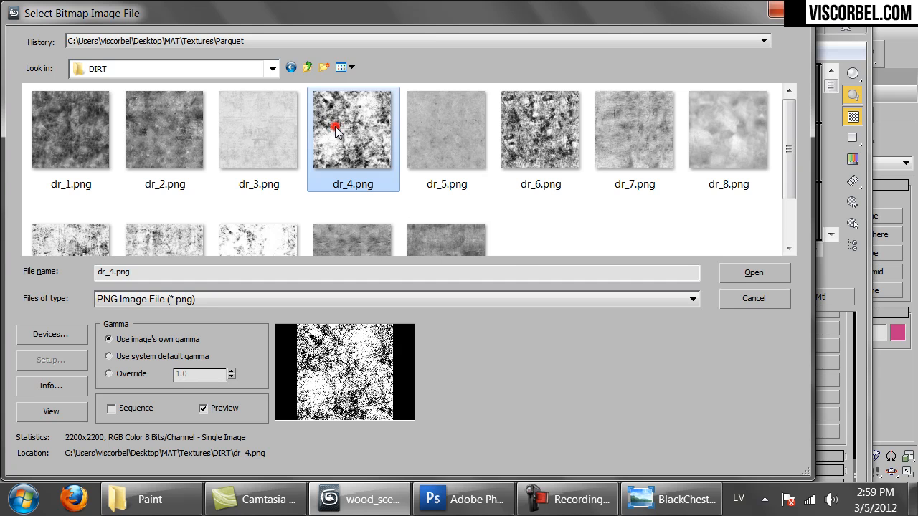
{"action": "double_click", "coordinate": [335, 127]}
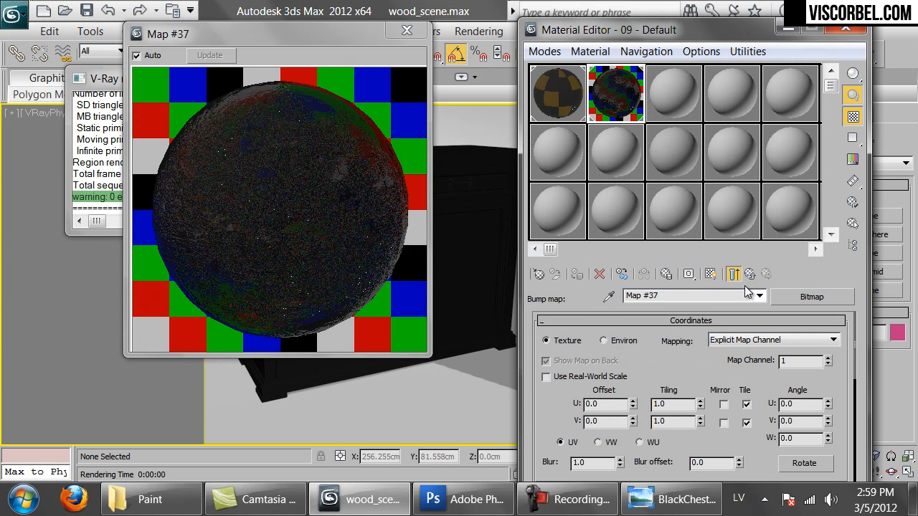
Show the bump bitmap in the viewport, use real-world scale with a 100 cm width and height, and return to the enlarged material preview
{"action": "left_click", "coordinate": [708, 275]}
{"action": "left_click", "coordinate": [585, 379]}
{"action": "left_click", "coordinate": [413, 30]}
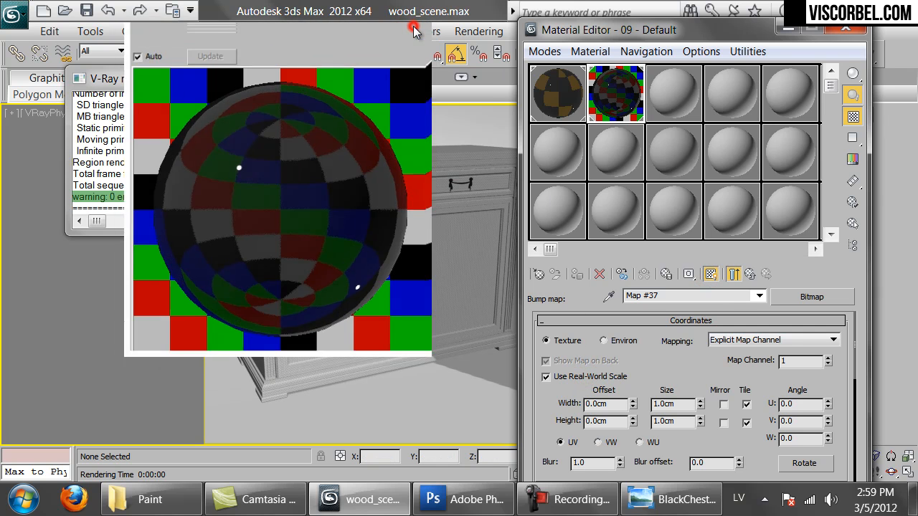
{"action": "double_click", "coordinate": [681, 404]}
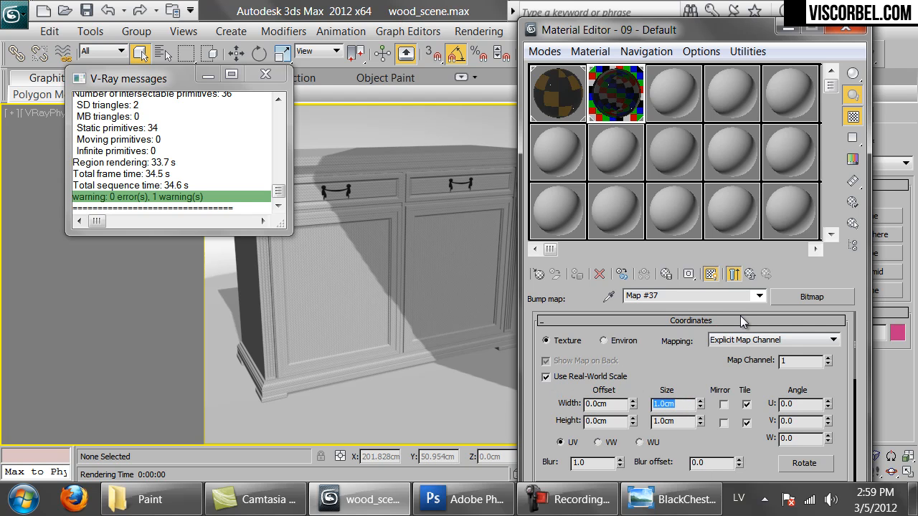
{"action": "type", "text": "100"}
{"action": "key", "text": "Tab"}
{"action": "type", "text": "100"}
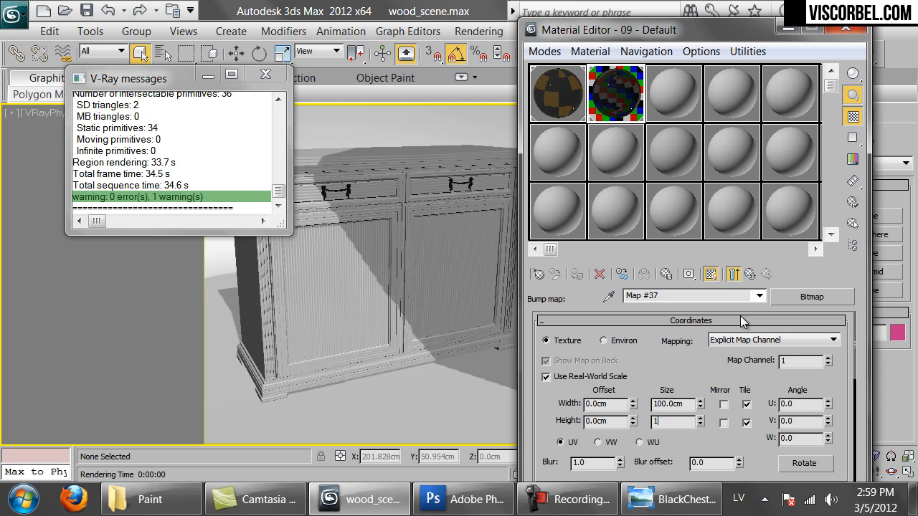
{"action": "key", "text": "Return"}
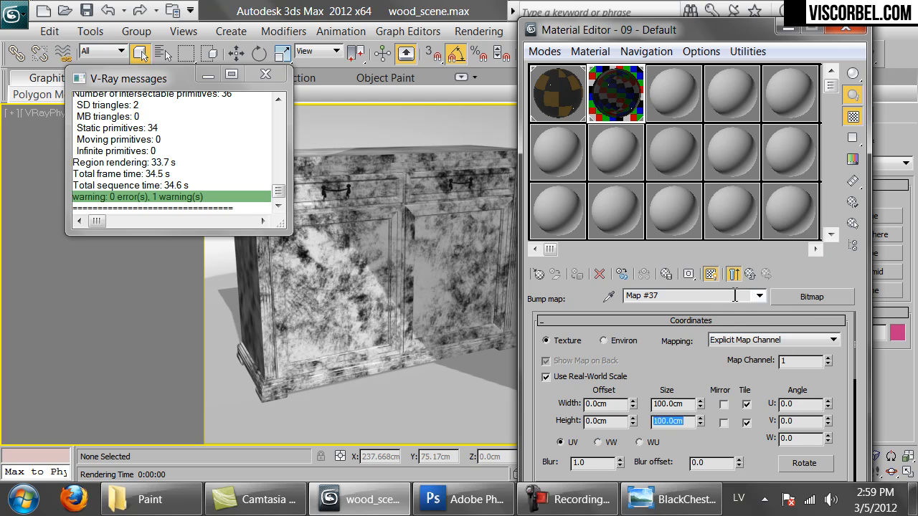
{"action": "left_click", "coordinate": [749, 274]}
{"action": "double_click", "coordinate": [621, 99]}
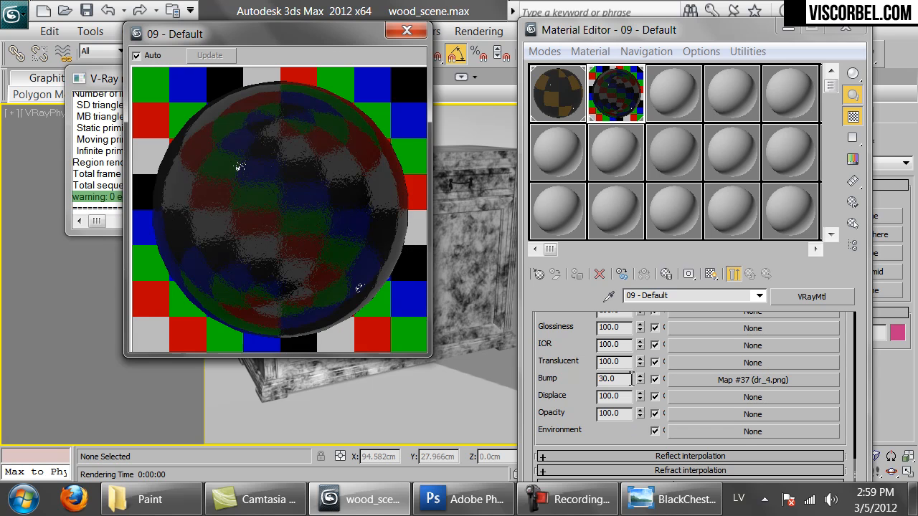
Try a Bump amount of 2 and then 5 for the material
{"action": "double_click", "coordinate": [610, 379]}
{"action": "type", "text": "2"}
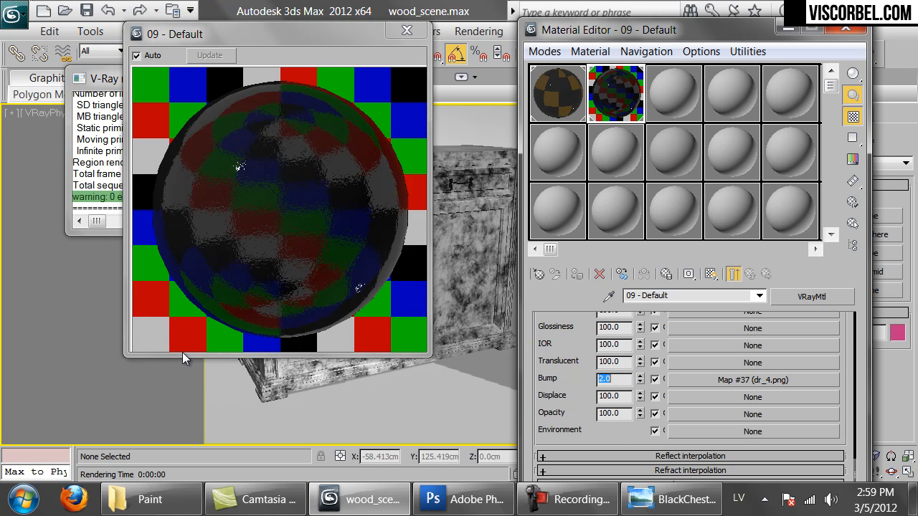
{"action": "key", "text": "Return"}
{"action": "type", "text": "5"}
{"action": "key", "text": "Return"}
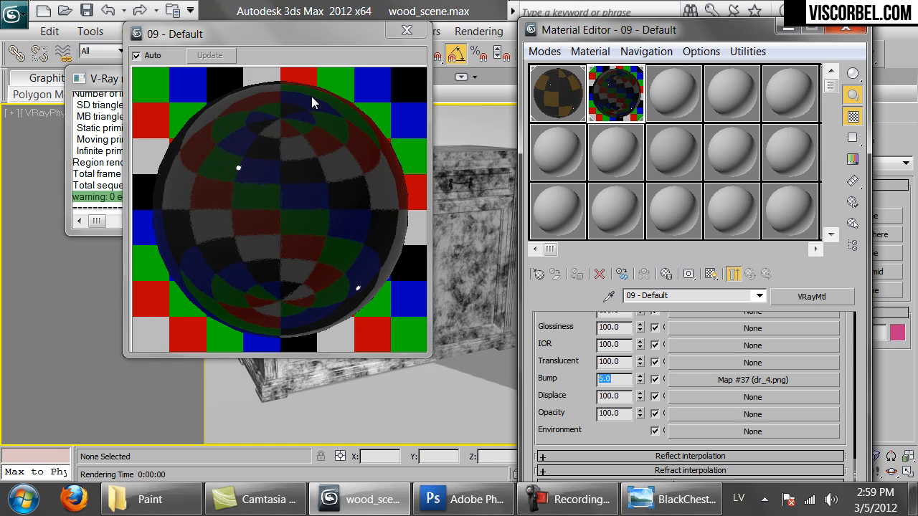
Test-render the cabinet and examine the bump effect on its door up close in the V-Ray frame buffer
{"action": "left_click", "coordinate": [879, 55]}
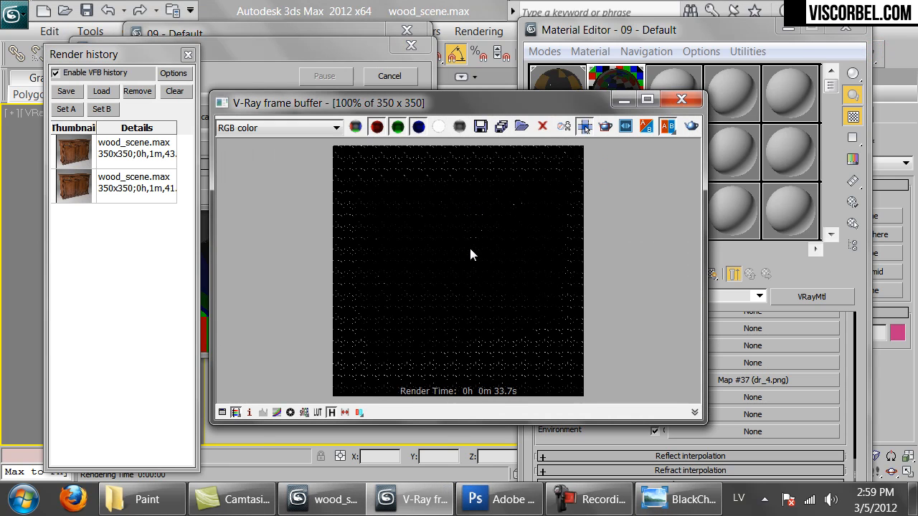
{"action": "scroll", "coordinate": [436, 302], "scroll_direction": "up", "scroll_amount": 1}
{"action": "scroll", "coordinate": [420, 243], "scroll_direction": "down", "scroll_amount": 1}
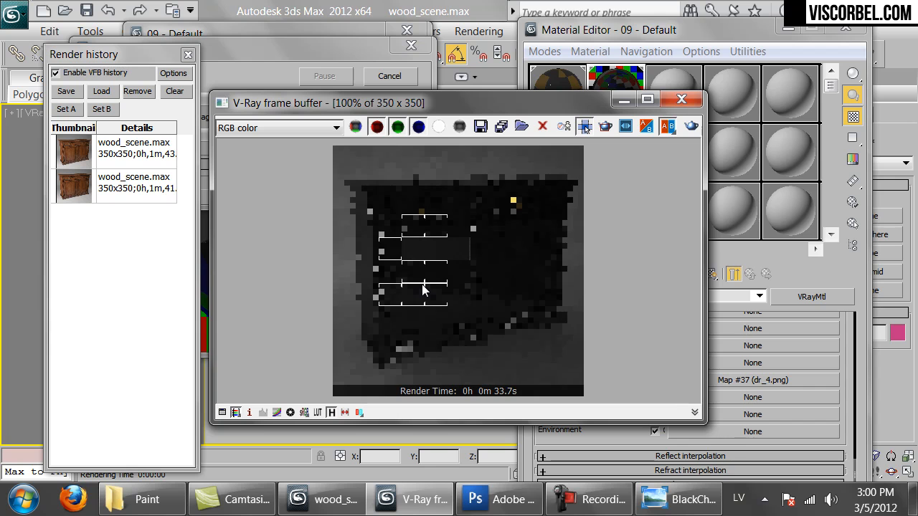
{"action": "scroll", "coordinate": [421, 284], "scroll_direction": "up", "scroll_amount": 1}
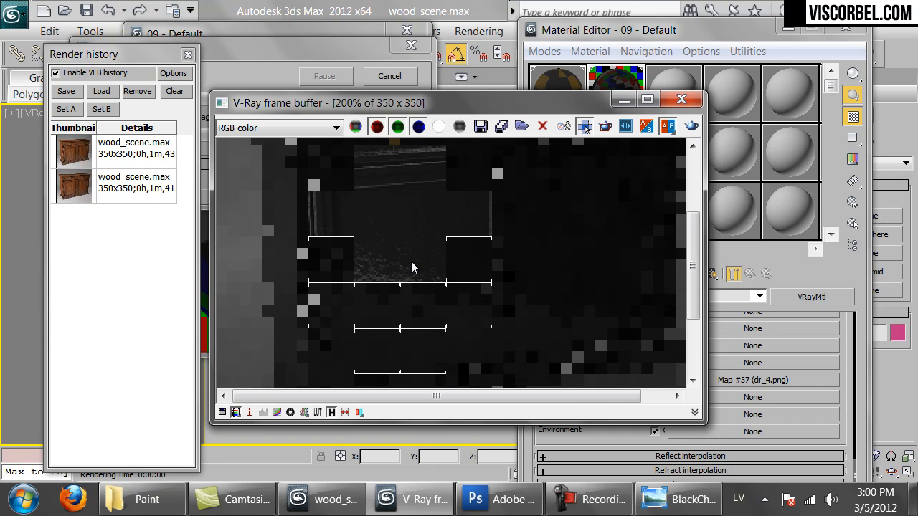
{"action": "scroll", "coordinate": [409, 248], "scroll_direction": "down", "scroll_amount": 1}
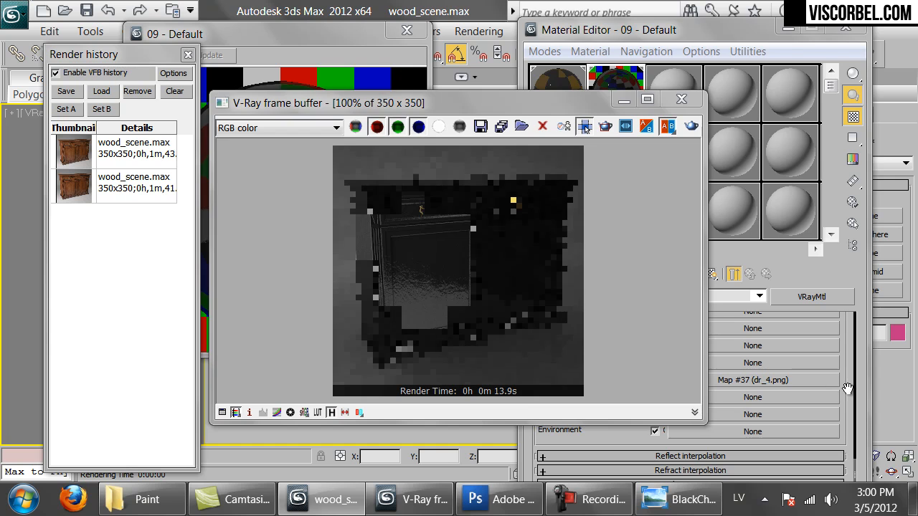
Set the material's Bump amount to 2 and test-render the cabinet again
{"action": "left_click", "coordinate": [848, 389]}
{"action": "double_click", "coordinate": [609, 379]}
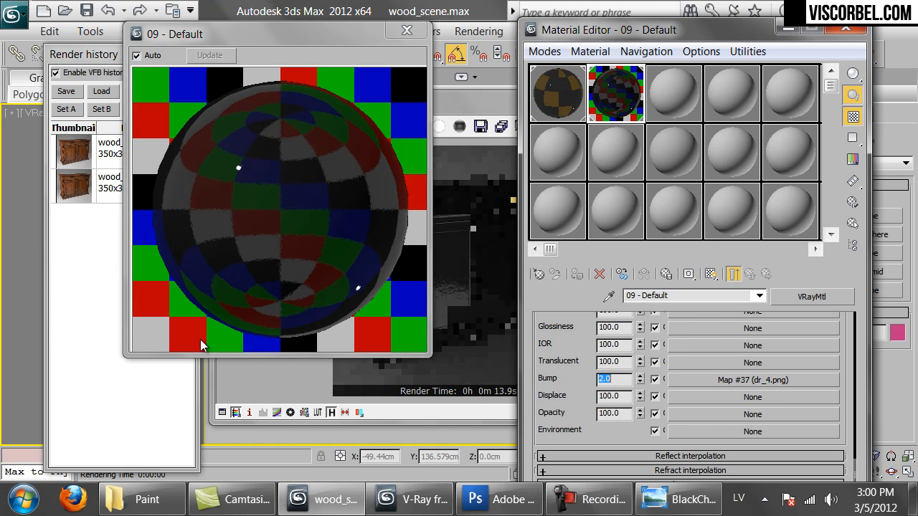
{"action": "left_click", "coordinate": [472, 327]}
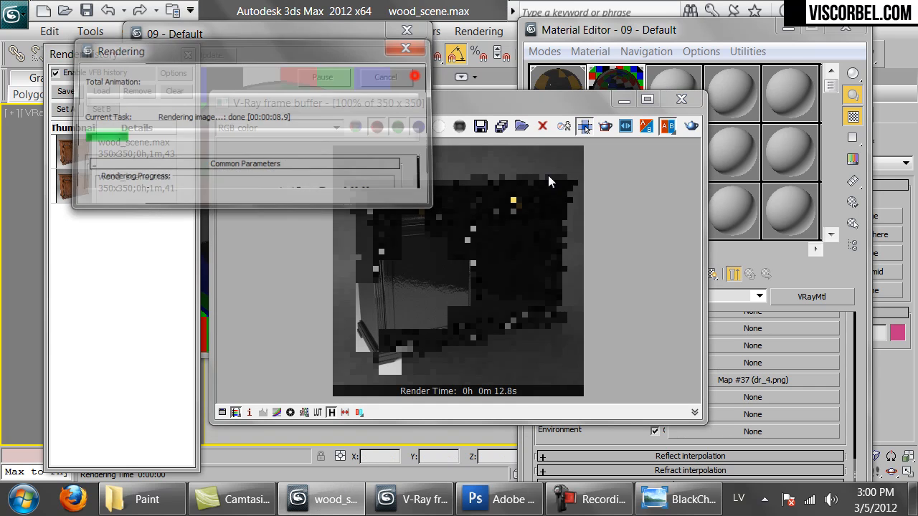
Set the material's Bump amount to 1 and re-render the cabinet to inspect the door's reflections
{"action": "left_click", "coordinate": [851, 382]}
{"action": "double_click", "coordinate": [609, 379]}
{"action": "type", "text": "1"}
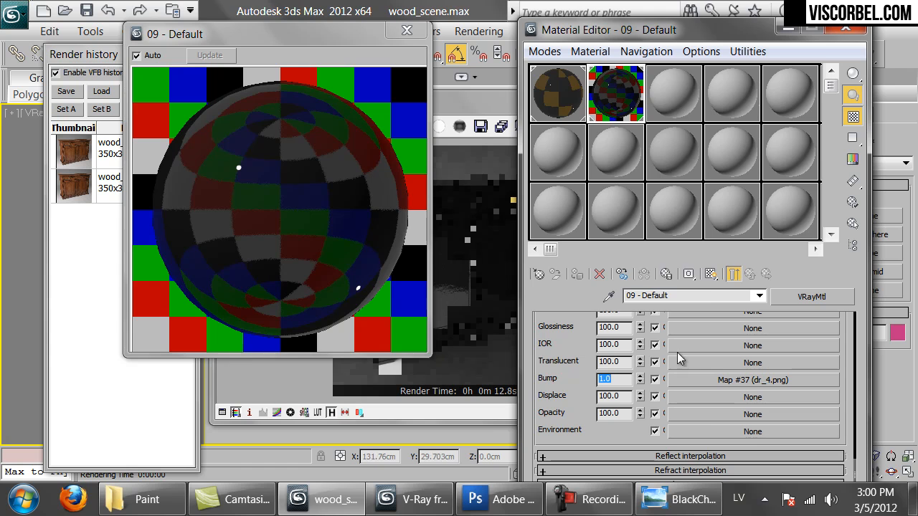
{"action": "left_click", "coordinate": [442, 278]}
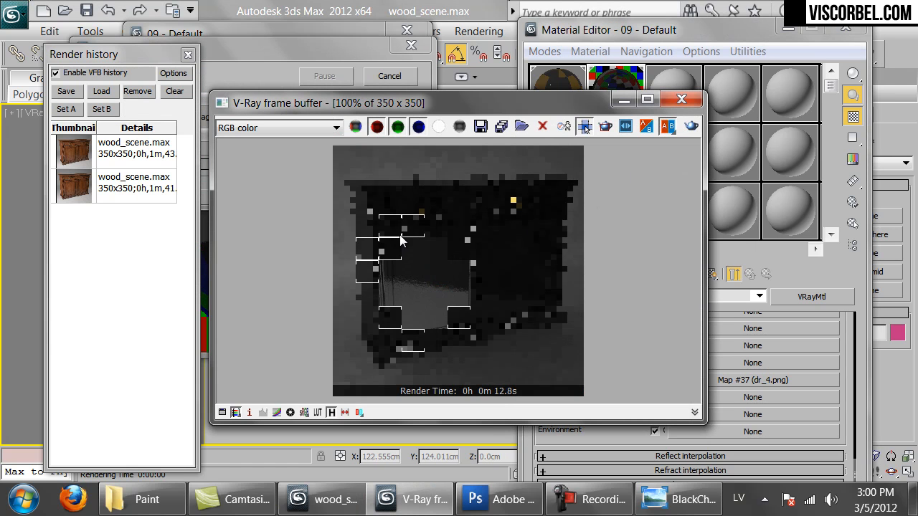
{"action": "scroll", "coordinate": [427, 279], "scroll_direction": "up", "scroll_amount": 1}
{"action": "scroll", "coordinate": [420, 253], "scroll_direction": "down", "scroll_amount": 1}
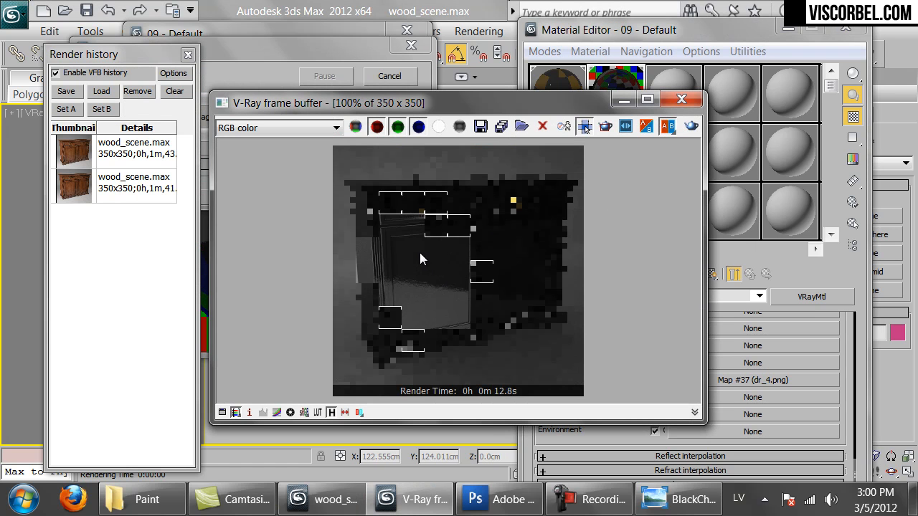
Compare the cabinet render with the BlackChest2.jpg reference photo in Windows Photo Viewer
{"action": "left_click", "coordinate": [684, 499]}
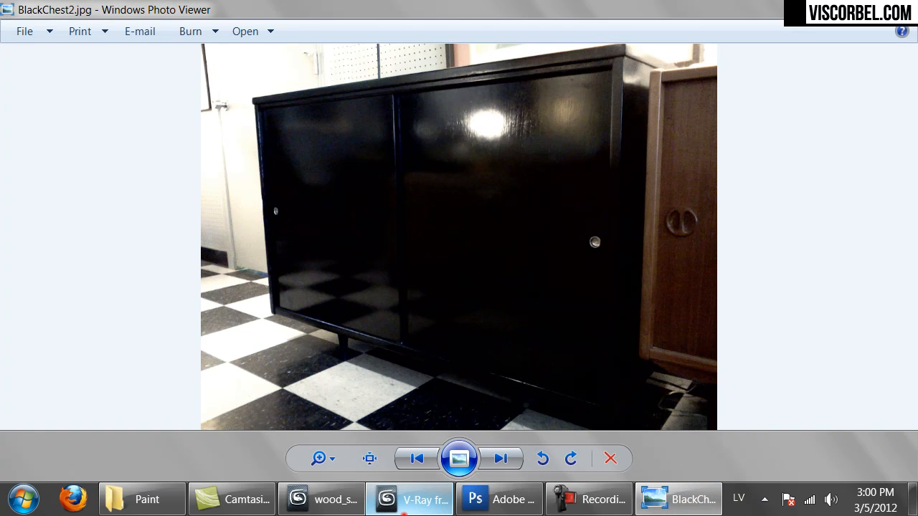
{"action": "left_click", "coordinate": [420, 500]}
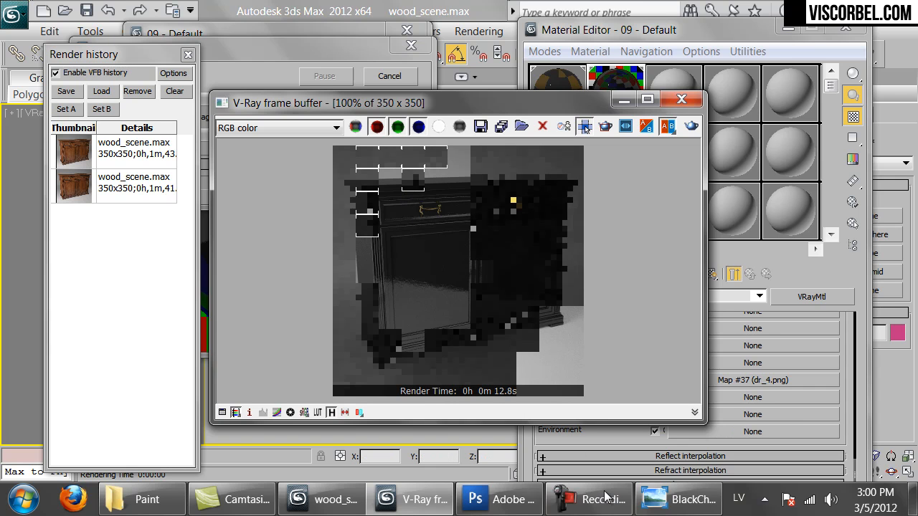
{"action": "left_click", "coordinate": [678, 499]}
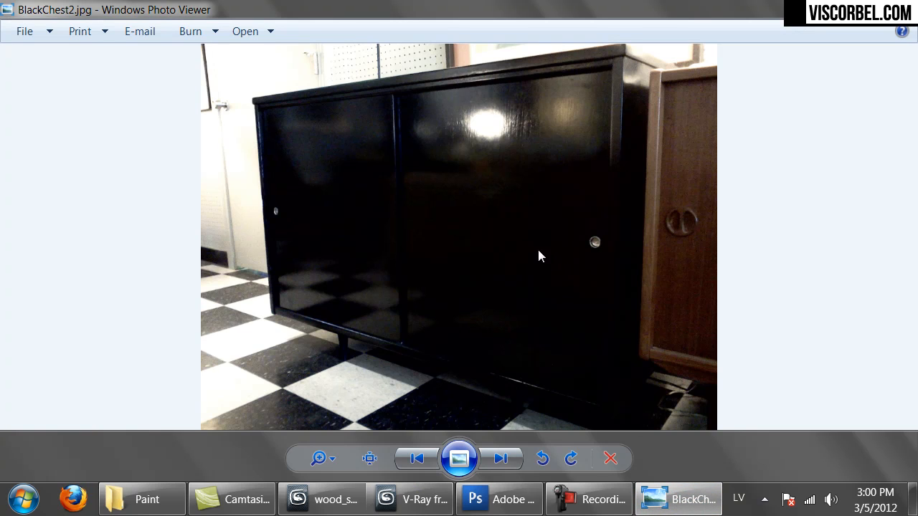
Open finishedsideboard.jpg from the Paint reference folder, examine its drawer fronts up close, and return to 3ds Max
{"action": "left_click", "coordinate": [143, 499]}
{"action": "left_click_drag", "start_coordinate": [713, 343], "coordinate": [768, 370]}
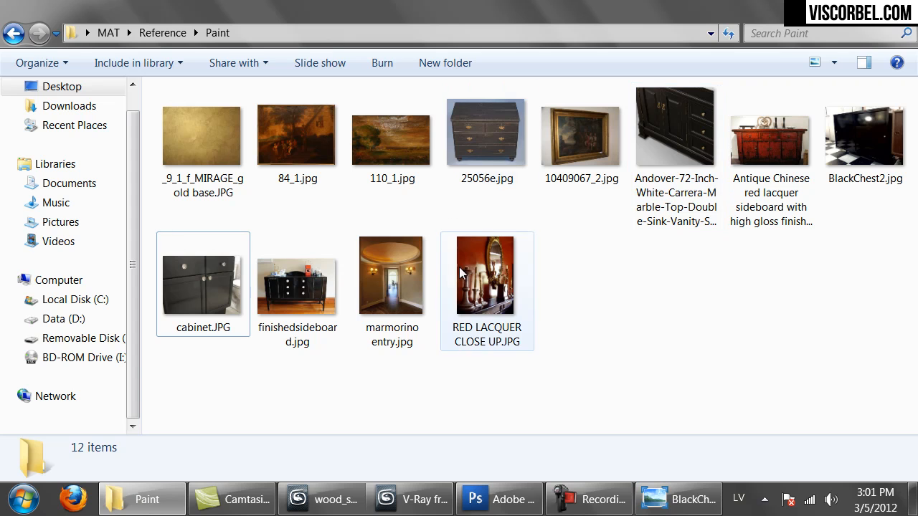
{"action": "double_click", "coordinate": [303, 295]}
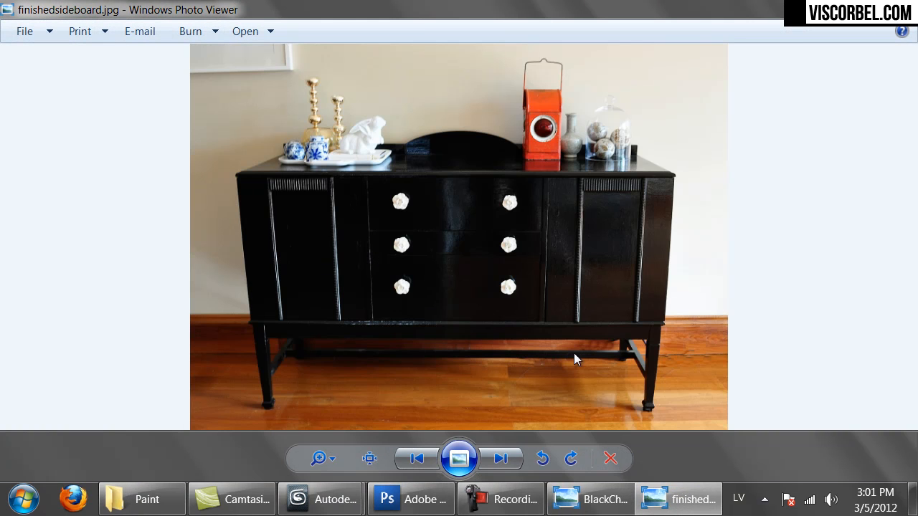
{"action": "left_click", "coordinate": [316, 459]}
{"action": "left_click_drag", "start_coordinate": [312, 464], "coordinate": [303, 441]}
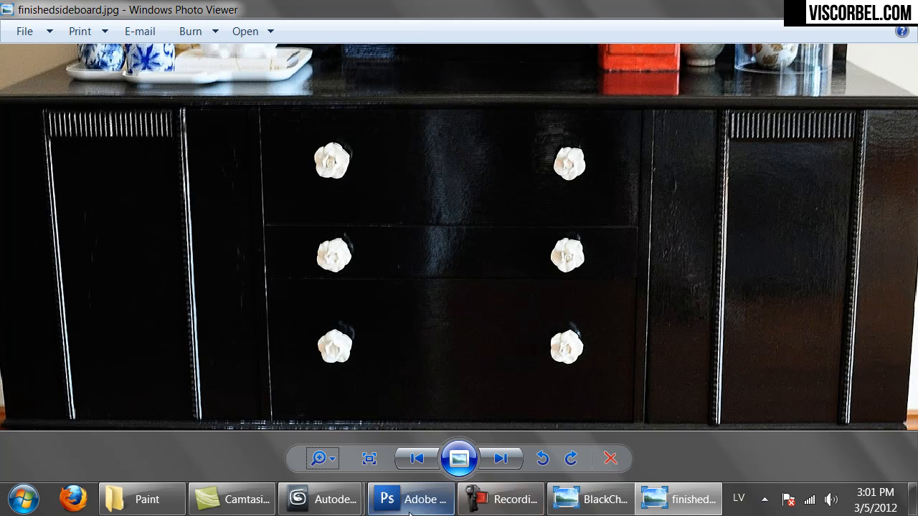
{"action": "left_click", "coordinate": [412, 411]}
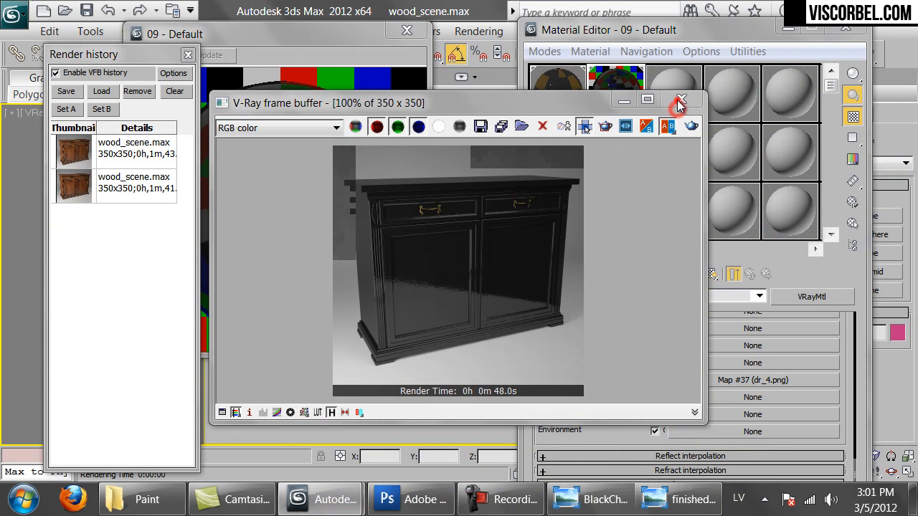
Hide the bump bitmap in the viewport and replace it with a Mix map, keeping the old map as a sub-map
{"action": "left_click", "coordinate": [679, 105]}
{"action": "left_click", "coordinate": [738, 381]}
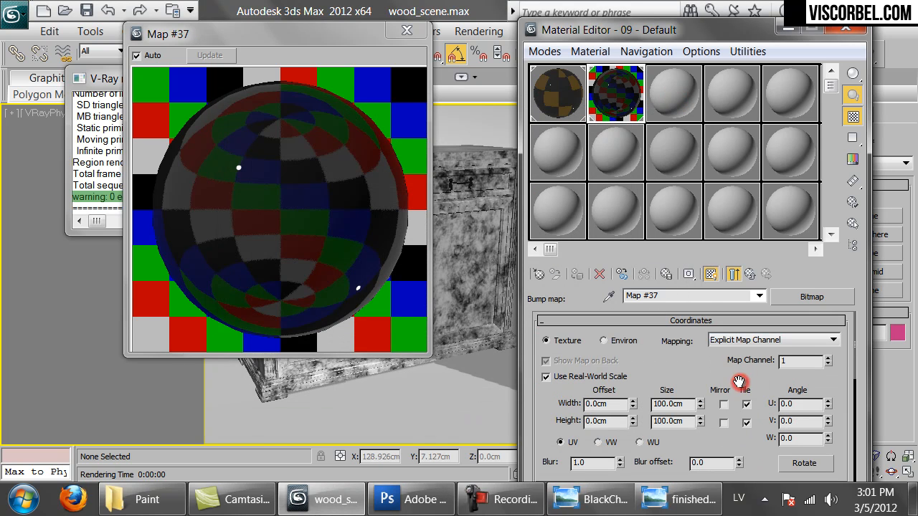
{"action": "left_click", "coordinate": [710, 274]}
{"action": "left_click", "coordinate": [816, 296]}
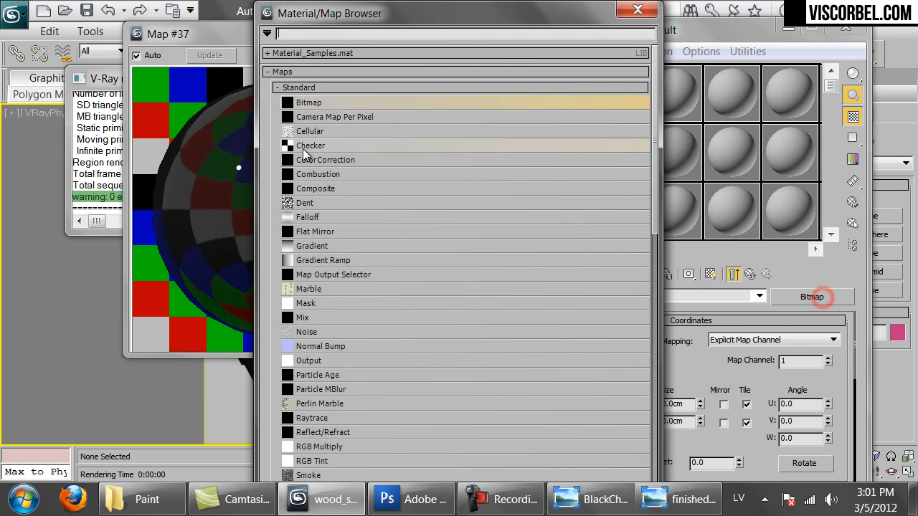
{"action": "double_click", "coordinate": [302, 319]}
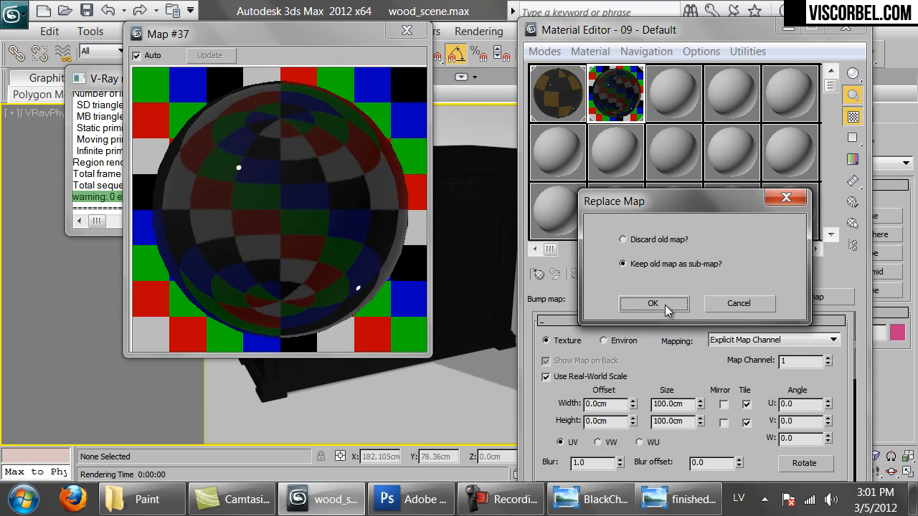
{"action": "left_click", "coordinate": [652, 303]}
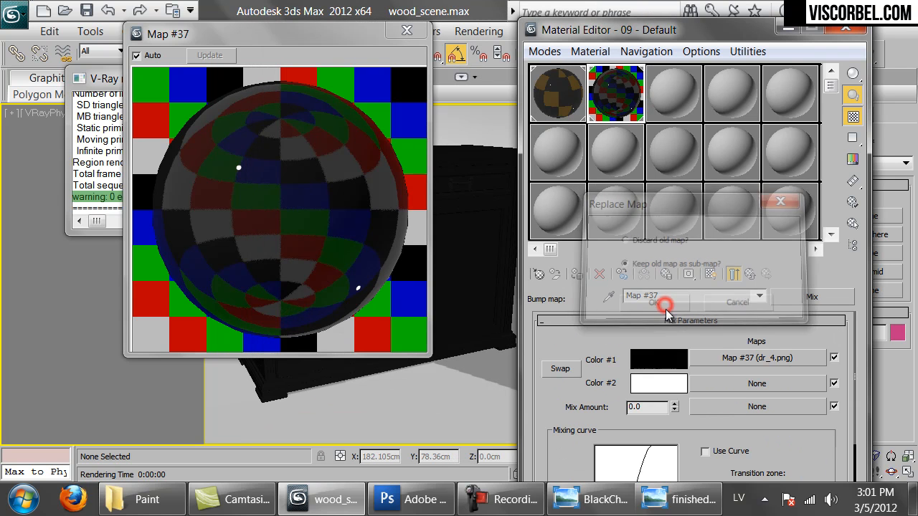
Assign a Noise map to the Mix map's Color #2 slot and show its noise parameters
{"action": "left_click", "coordinate": [751, 387]}
{"action": "double_click", "coordinate": [386, 331]}
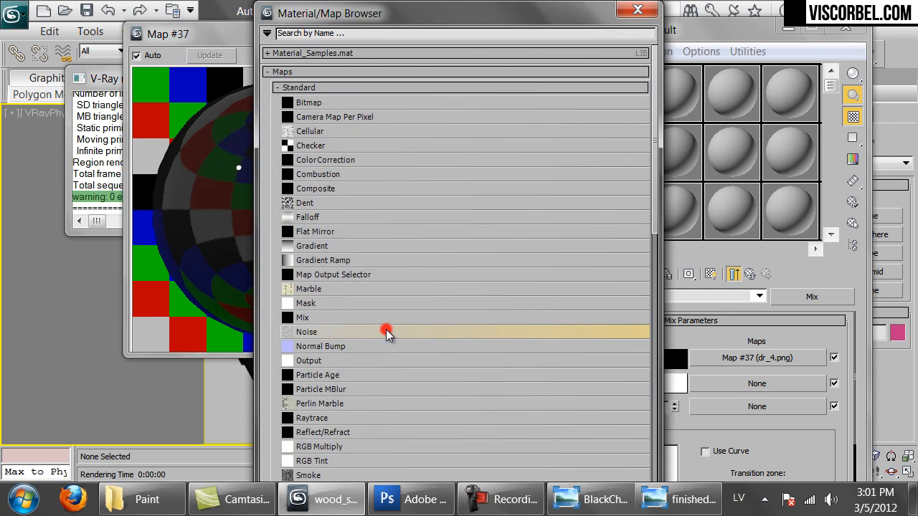
{"action": "scroll", "coordinate": [659, 398], "scroll_direction": "down", "scroll_amount": 5}
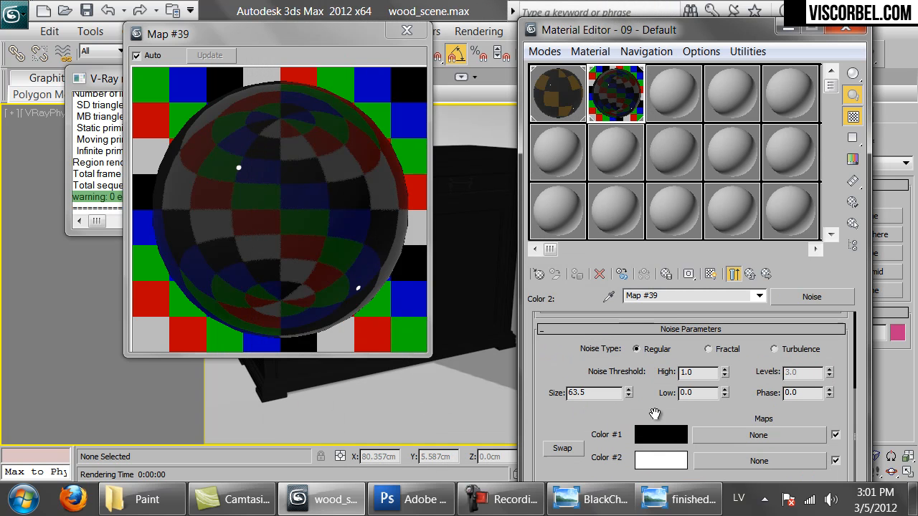
Set the Noise map's size to 150 and the parent Mix map's mix amount to 50
{"action": "double_click", "coordinate": [601, 385]}
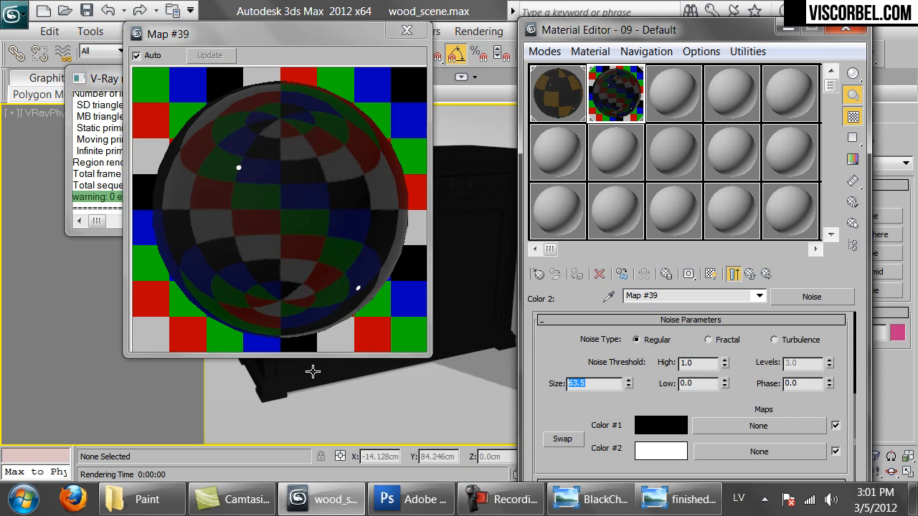
{"action": "left_click", "coordinate": [749, 274]}
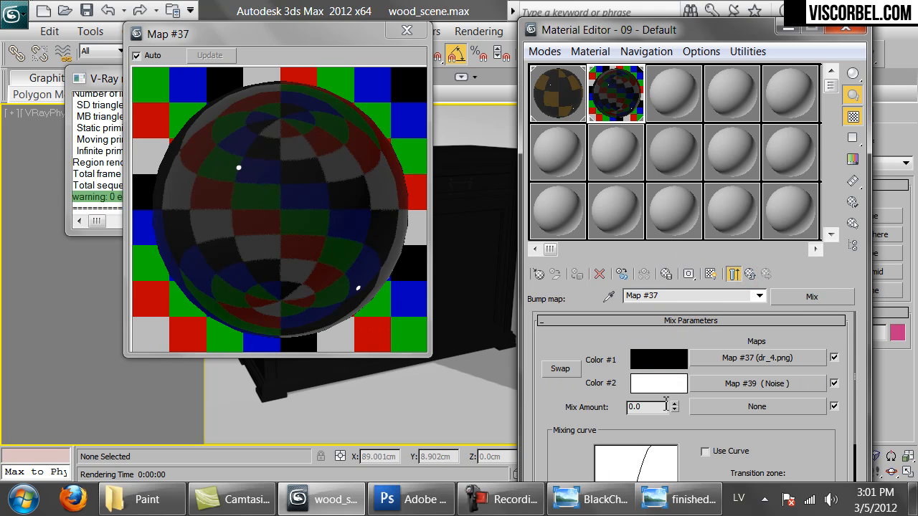
{"action": "type", "text": "50"}
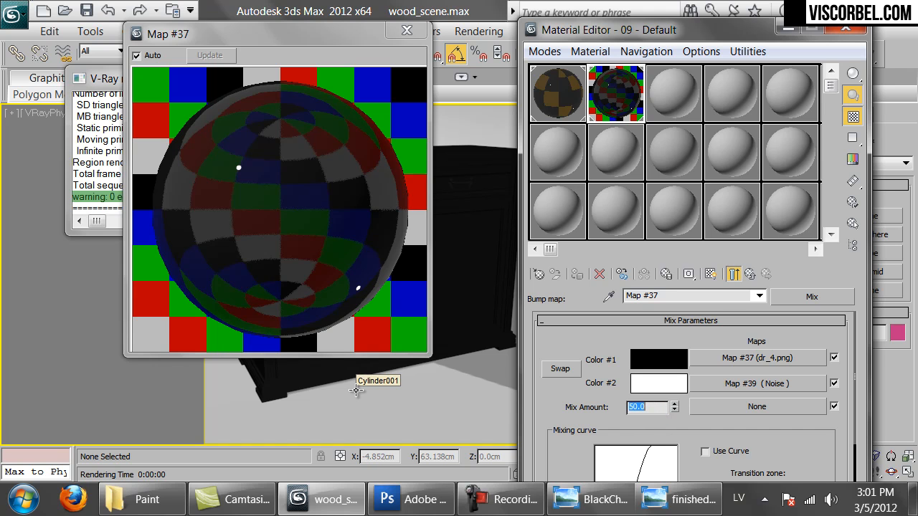
{"action": "left_click", "coordinate": [749, 274]}
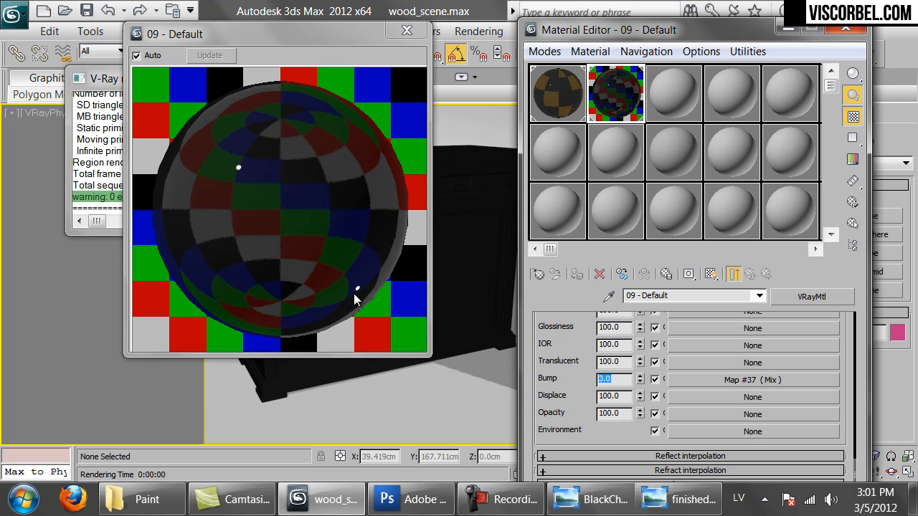
Reopen the Noise map inside the bump Mix, set its size to 80, and return to the main material
{"action": "left_click", "coordinate": [753, 382]}
{"action": "left_click", "coordinate": [752, 383]}
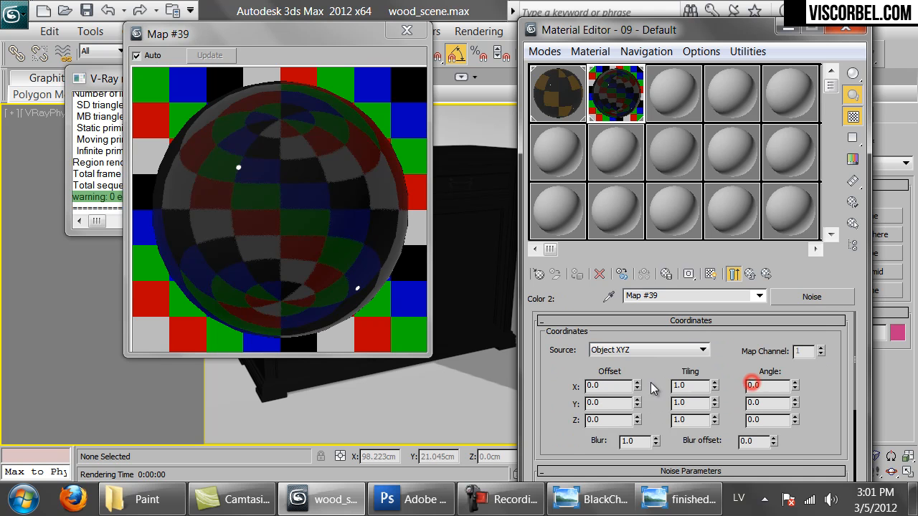
{"action": "left_click_drag", "start_coordinate": [573, 445], "coordinate": [582, 402]}
{"action": "left_click", "coordinate": [599, 429]}
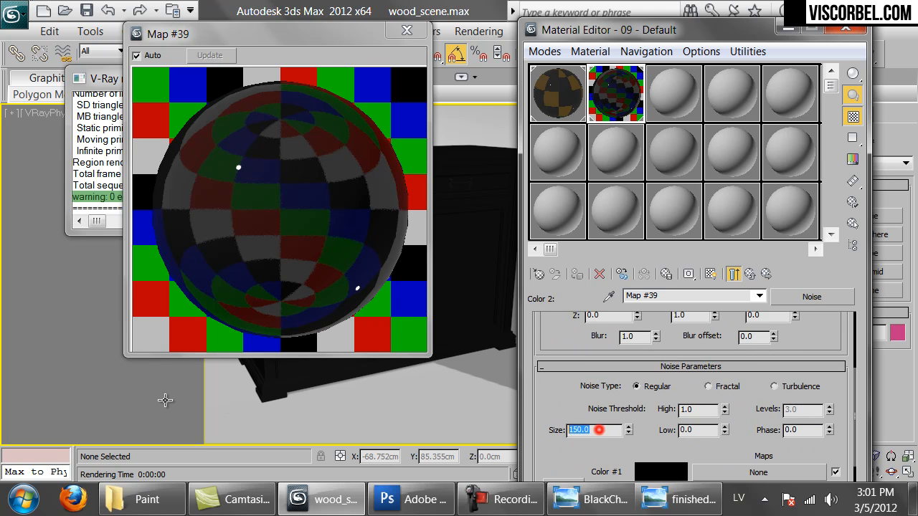
{"action": "type", "text": "80"}
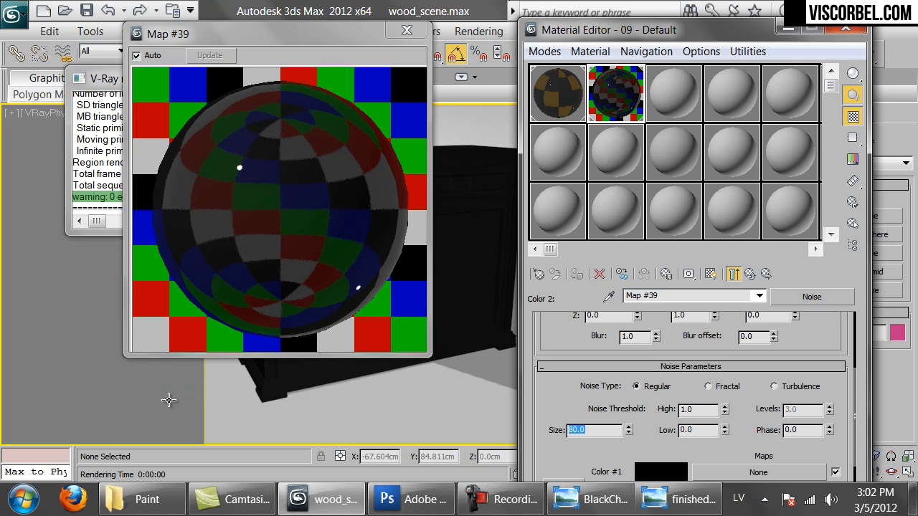
{"action": "left_click", "coordinate": [734, 274]}
{"action": "left_click", "coordinate": [733, 274]}
Compare a test render of the cabinet with the finishedsideboard.jpg reference photo, stopping the render when done
{"action": "left_click_drag", "start_coordinate": [717, 36], "coordinate": [734, 119]}
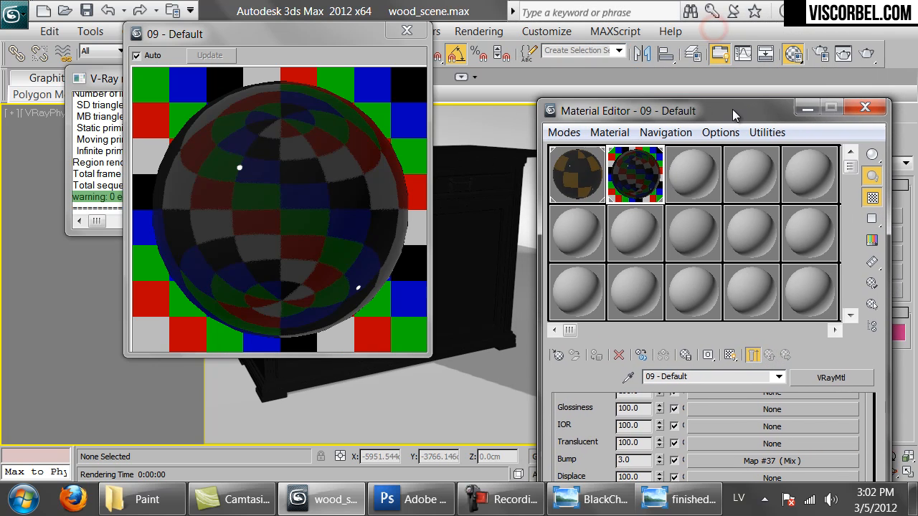
{"action": "left_click", "coordinate": [866, 53]}
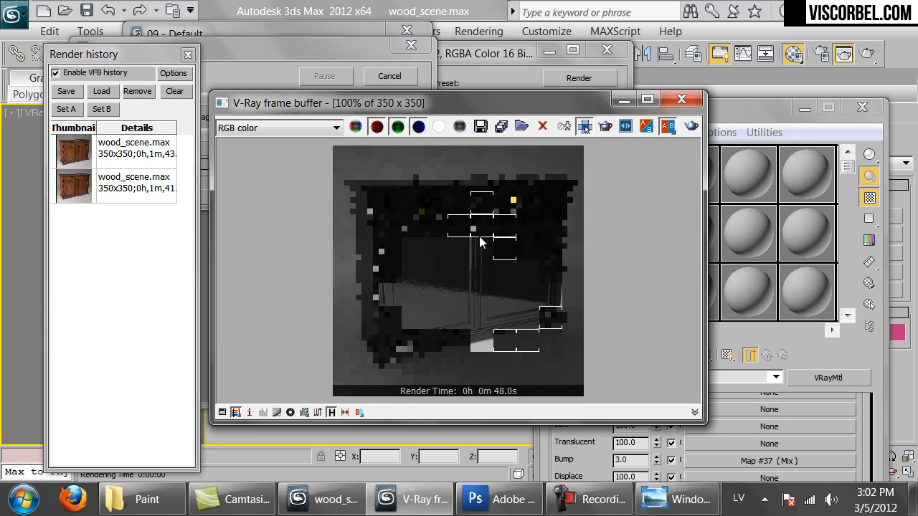
{"action": "mouse_move", "coordinate": [674, 499]}
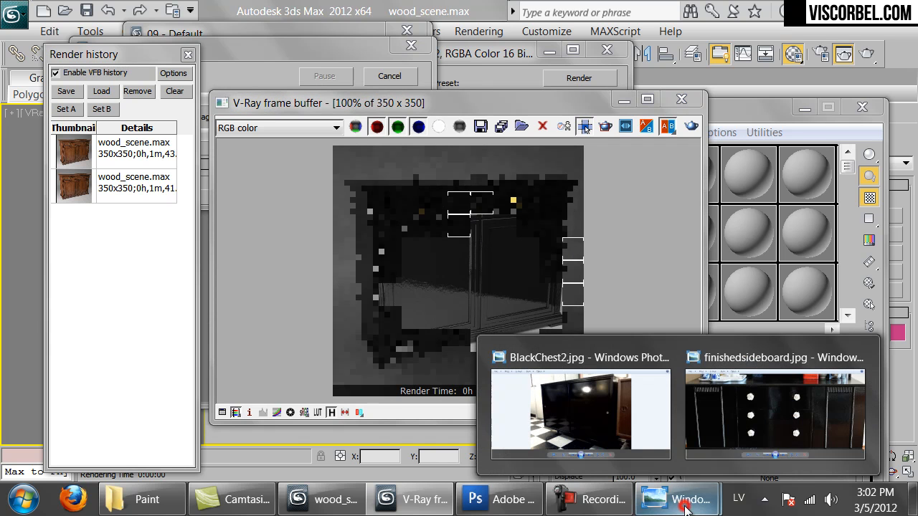
{"action": "left_click", "coordinate": [745, 423]}
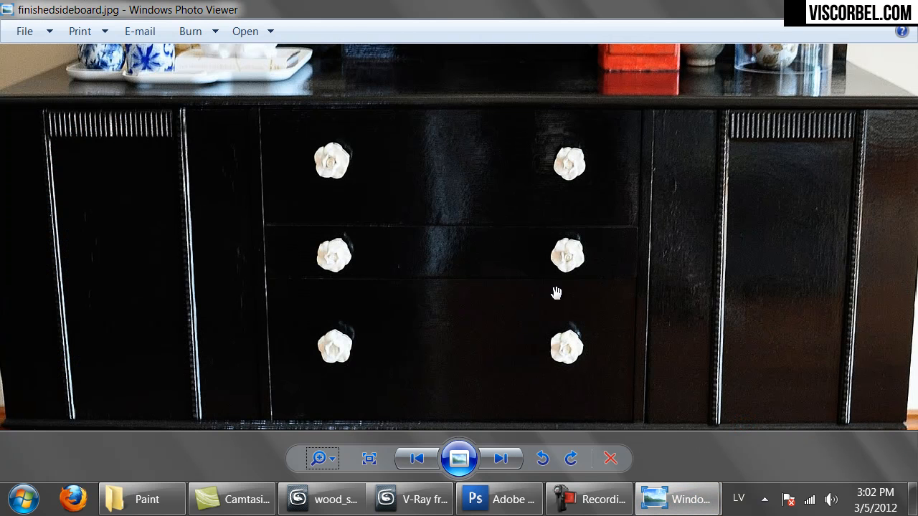
{"action": "left_click_drag", "start_coordinate": [284, 285], "coordinate": [311, 115]}
{"action": "left_click_drag", "start_coordinate": [539, 269], "coordinate": [540, 213]}
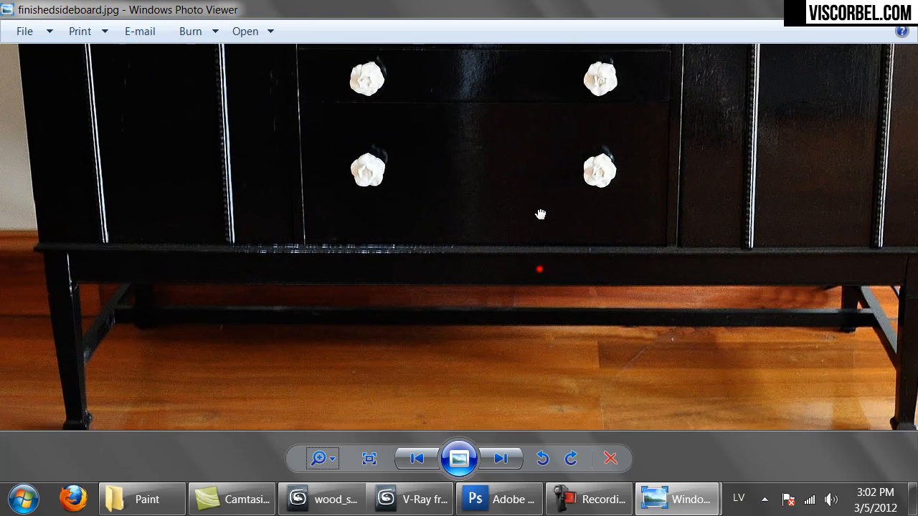
{"action": "scroll", "coordinate": [526, 179], "scroll_direction": "down", "scroll_amount": 5}
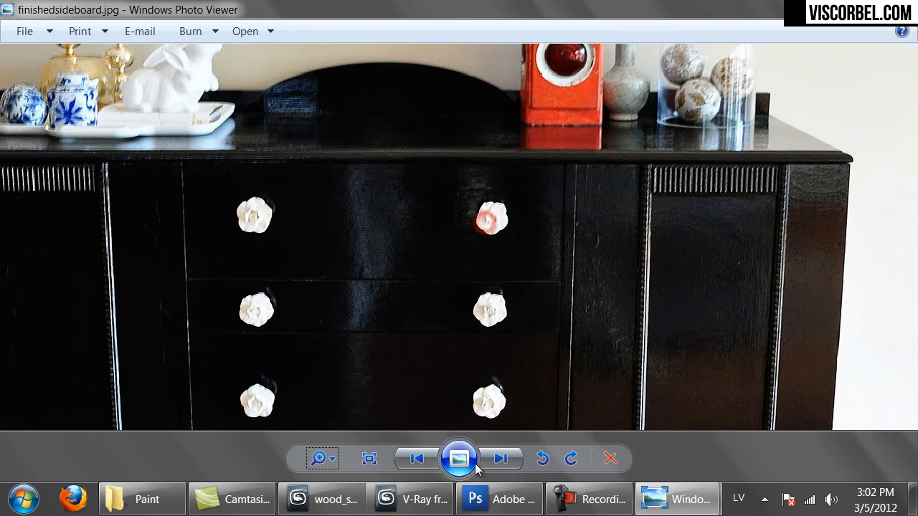
{"action": "left_click", "coordinate": [412, 500]}
{"action": "left_click", "coordinate": [520, 191]}
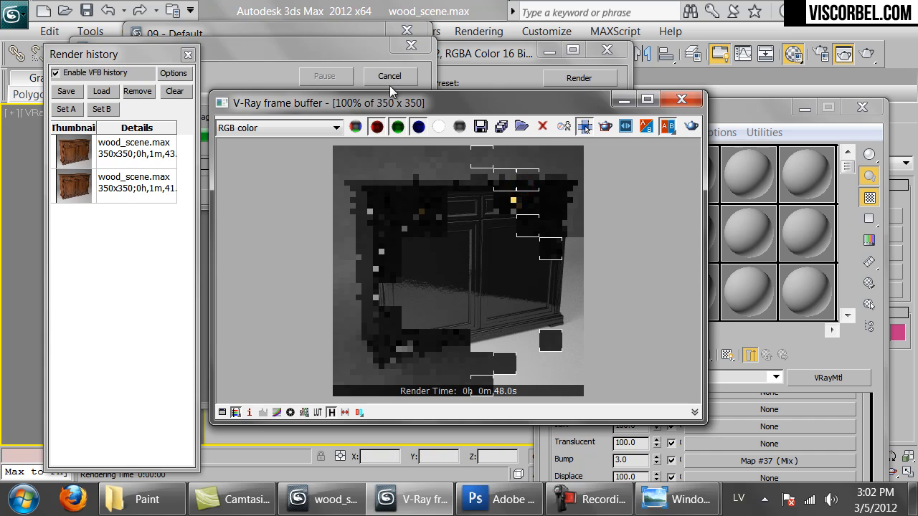
{"action": "left_click", "coordinate": [389, 79]}
Set the black material's reflection color value to 50 and close the enlarged sample preview
{"action": "left_click", "coordinate": [861, 414]}
{"action": "scroll", "coordinate": [846, 427], "scroll_direction": "up", "scroll_amount": 15}
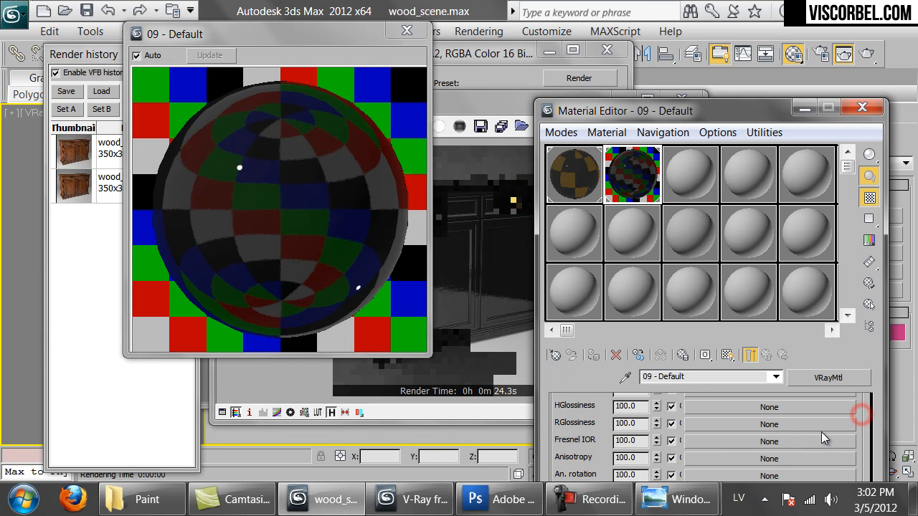
{"action": "left_click_drag", "start_coordinate": [667, 113], "coordinate": [657, 15]}
{"action": "scroll", "coordinate": [647, 382], "scroll_direction": "up", "scroll_amount": 4}
{"action": "left_click", "coordinate": [655, 325]}
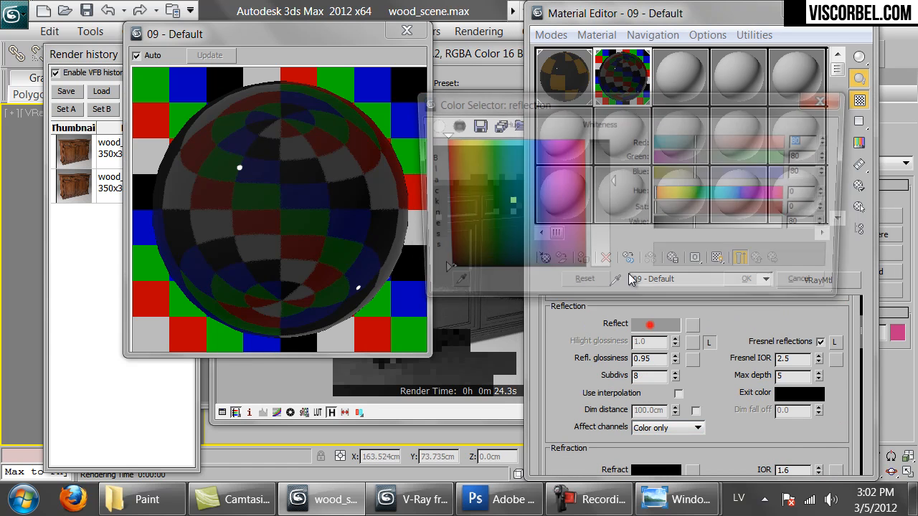
{"action": "double_click", "coordinate": [806, 226]}
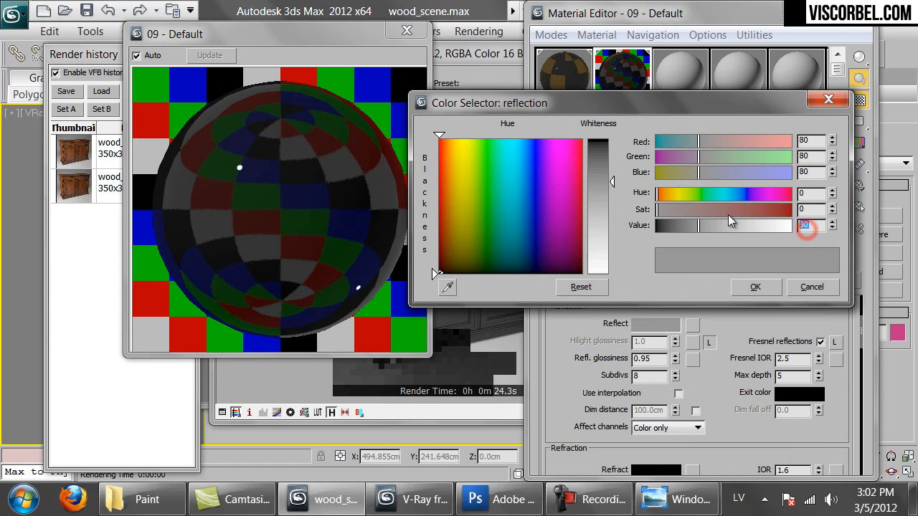
{"action": "type", "text": "500"}
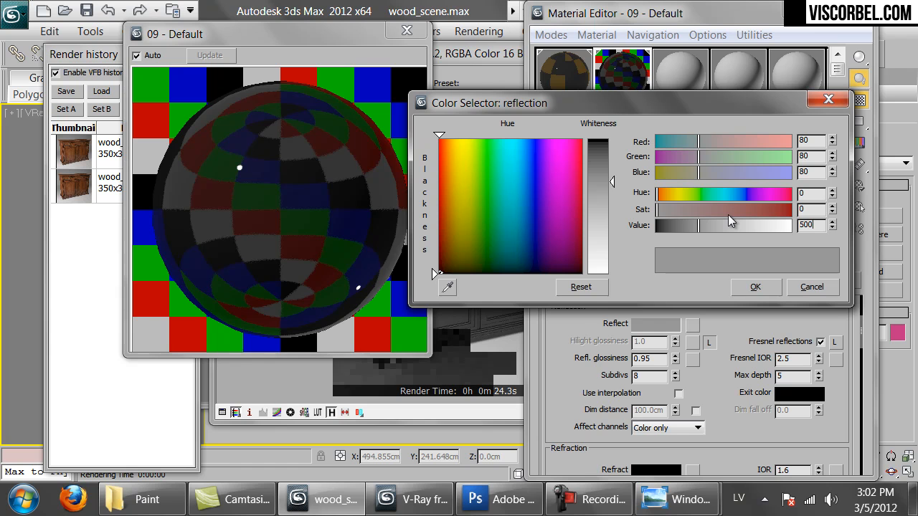
{"action": "key", "text": "Return"}
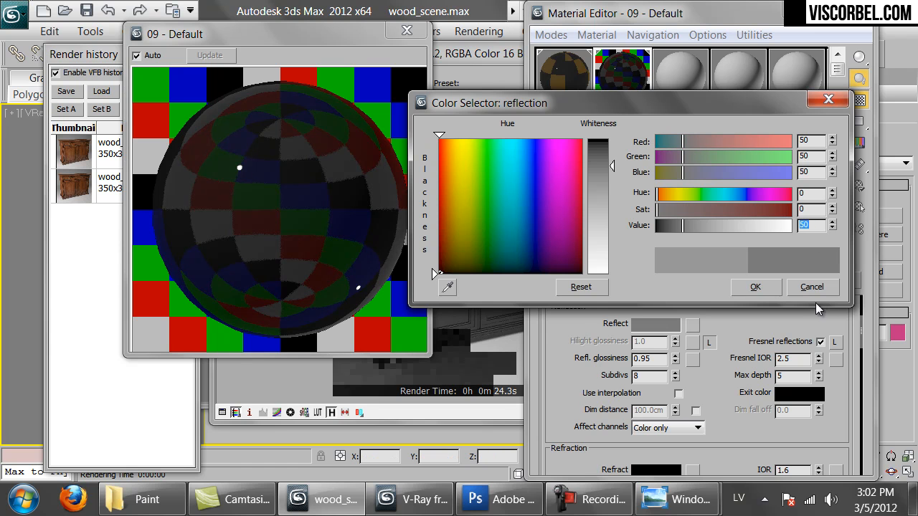
{"action": "left_click", "coordinate": [753, 287]}
{"action": "left_click", "coordinate": [407, 30]}
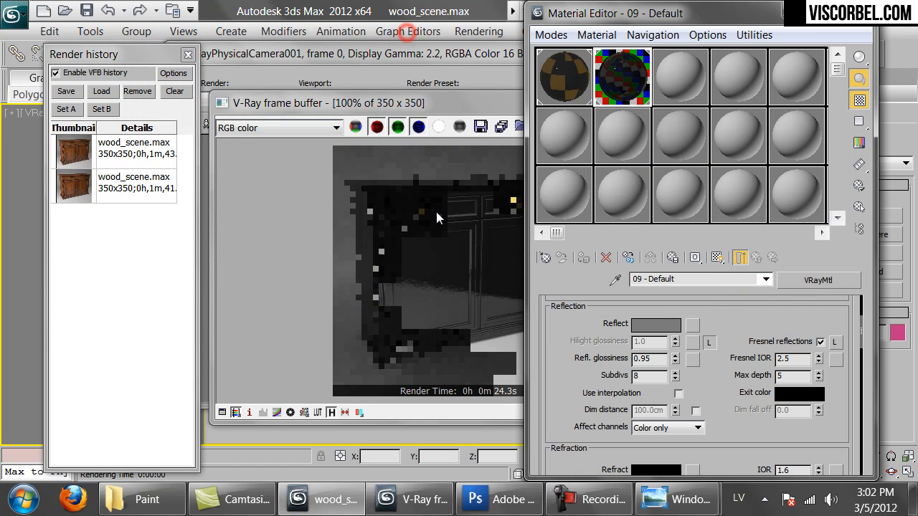
Set the black material's bump amount to 2.0 and render the cabinet again
{"action": "left_click", "coordinate": [435, 211]}
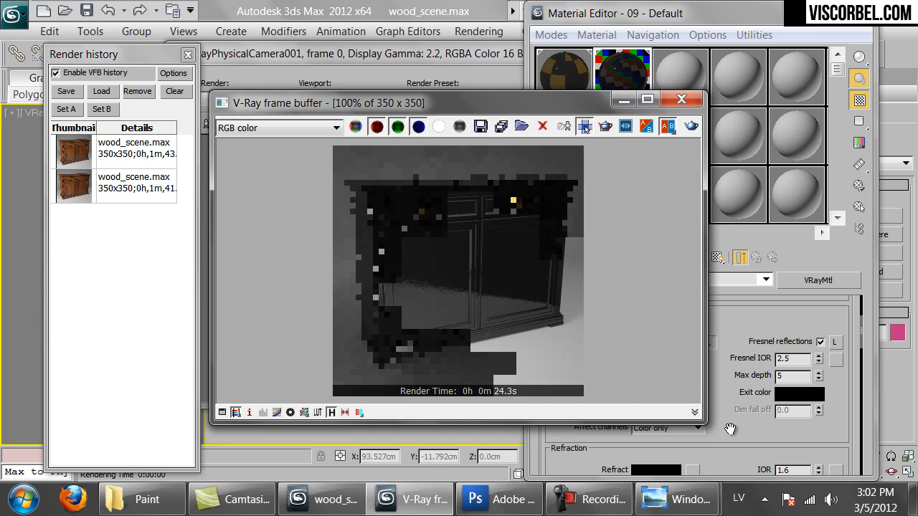
{"action": "left_click_drag", "start_coordinate": [730, 429], "coordinate": [734, 368]}
{"action": "scroll", "coordinate": [735, 368], "scroll_direction": "down", "scroll_amount": 10}
{"action": "left_click_drag", "start_coordinate": [619, 449], "coordinate": [467, 395]}
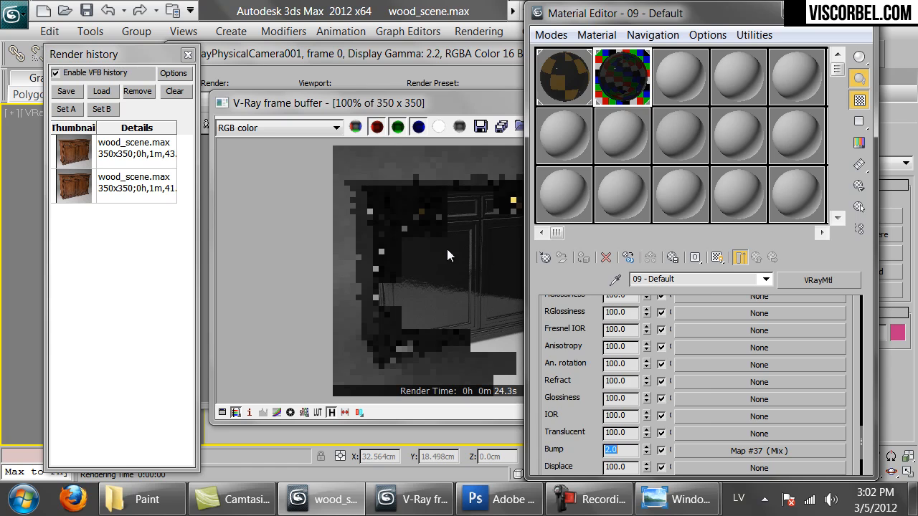
{"action": "left_click", "coordinate": [367, 243]}
{"action": "left_click", "coordinate": [692, 126]}
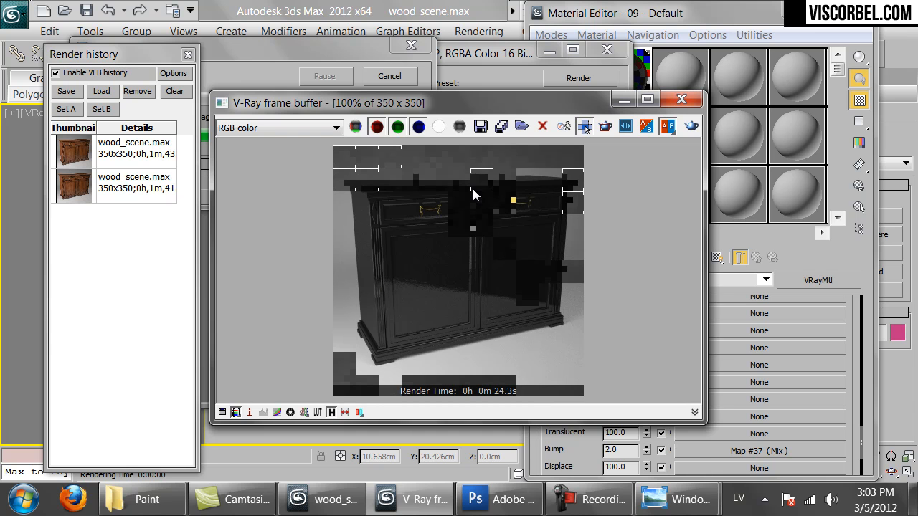
Rename the cabinet's black material as Paint_black
{"action": "left_click", "coordinate": [736, 24]}
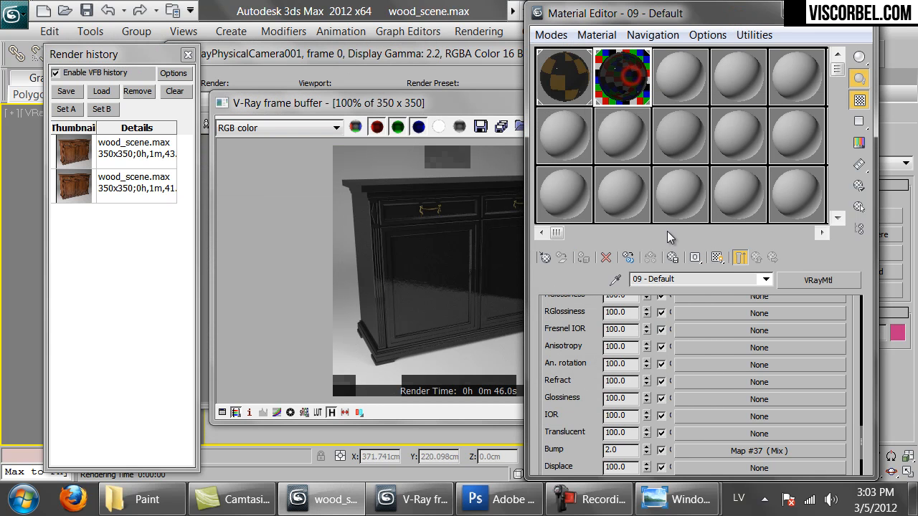
{"action": "left_click", "coordinate": [674, 279]}
{"action": "type", "text": "Paint_black"}
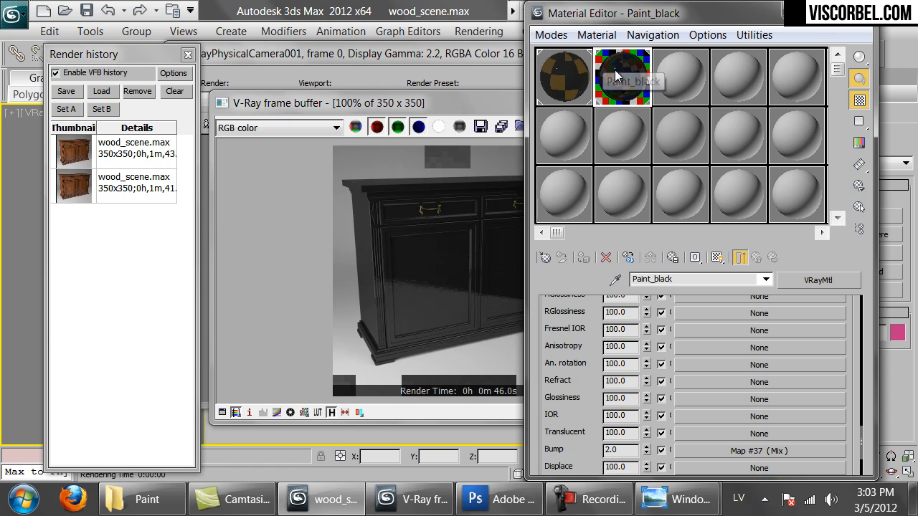
Copy the Paint_black material to the adjacent empty sample slot and name the copy Paint_blue
{"action": "left_click_drag", "start_coordinate": [609, 72], "coordinate": [684, 77]}
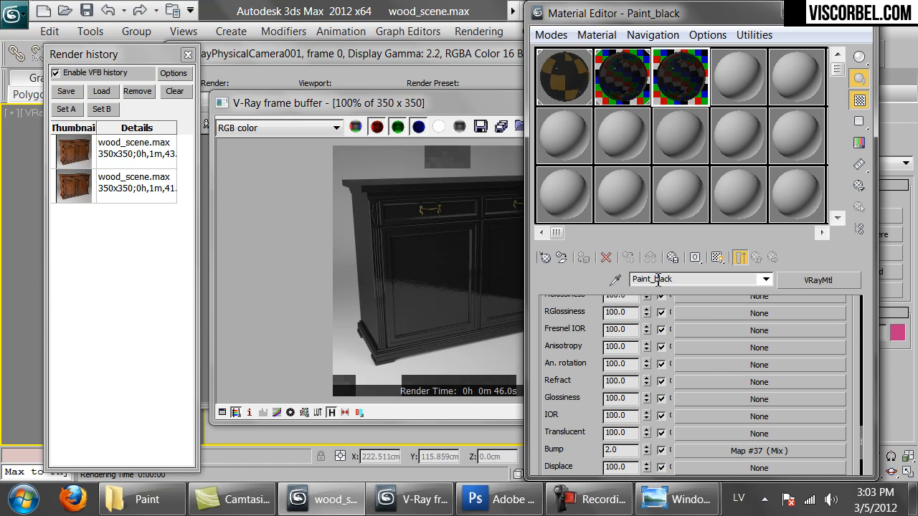
{"action": "left_click_drag", "start_coordinate": [656, 280], "coordinate": [788, 291]}
{"action": "type", "text": "blue"}
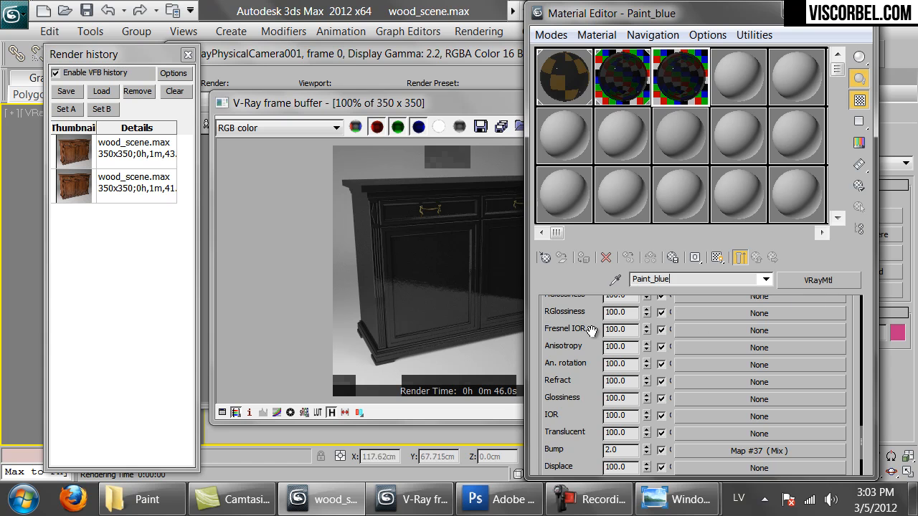
Change the Paint_blue material's diffuse color to a muted grayish blue
{"action": "scroll", "coordinate": [591, 334], "scroll_direction": "up", "scroll_amount": 5}
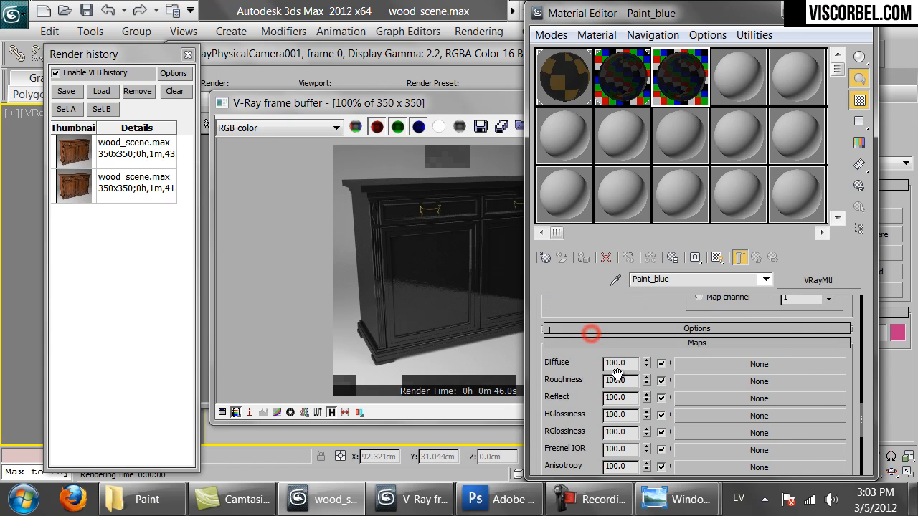
{"action": "scroll", "coordinate": [617, 374], "scroll_direction": "up", "scroll_amount": 3}
{"action": "left_click", "coordinate": [665, 398]}
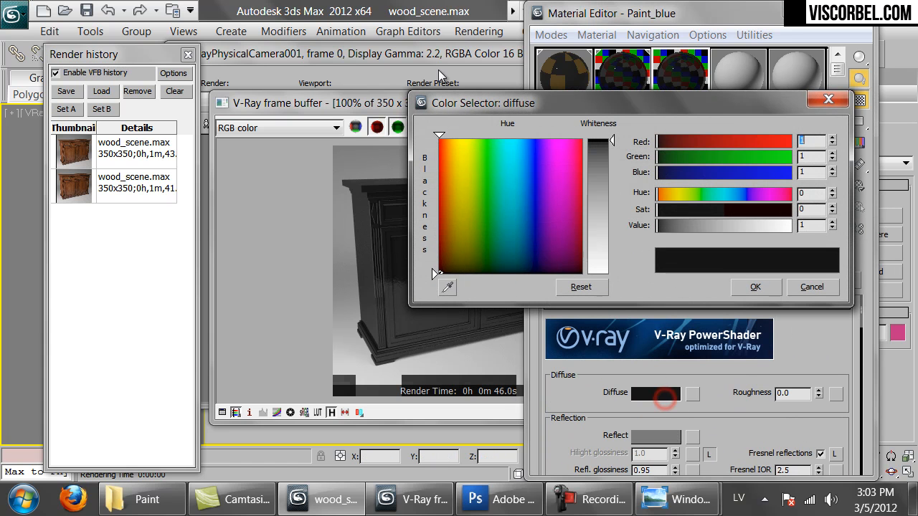
{"action": "left_click", "coordinate": [527, 248]}
{"action": "mouse_move", "coordinate": [707, 210]}
{"action": "left_mouse_down"}
{"action": "mouse_move", "coordinate": [786, 216]}
{"action": "mouse_move", "coordinate": [731, 198]}
{"action": "mouse_move", "coordinate": [751, 210]}
{"action": "left_mouse_up"}
{"action": "left_click", "coordinate": [755, 287]}
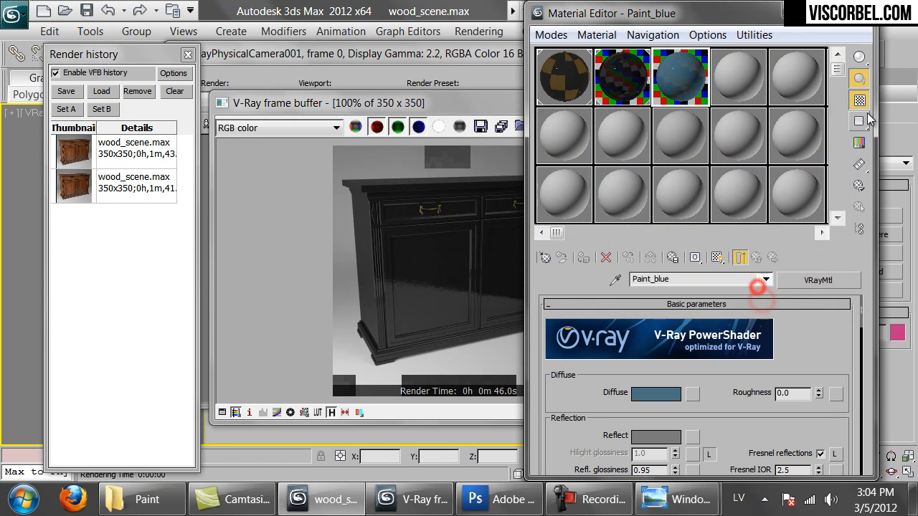
Set the Paint_blue material's reflection color value to 60
{"action": "left_click", "coordinate": [654, 436]}
{"action": "double_click", "coordinate": [806, 224]}
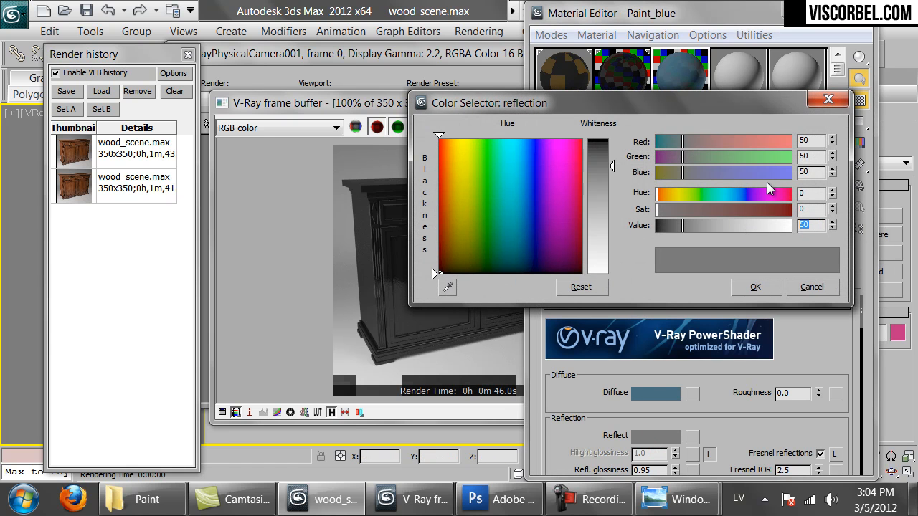
{"action": "type", "text": "60"}
{"action": "key", "text": "Return"}
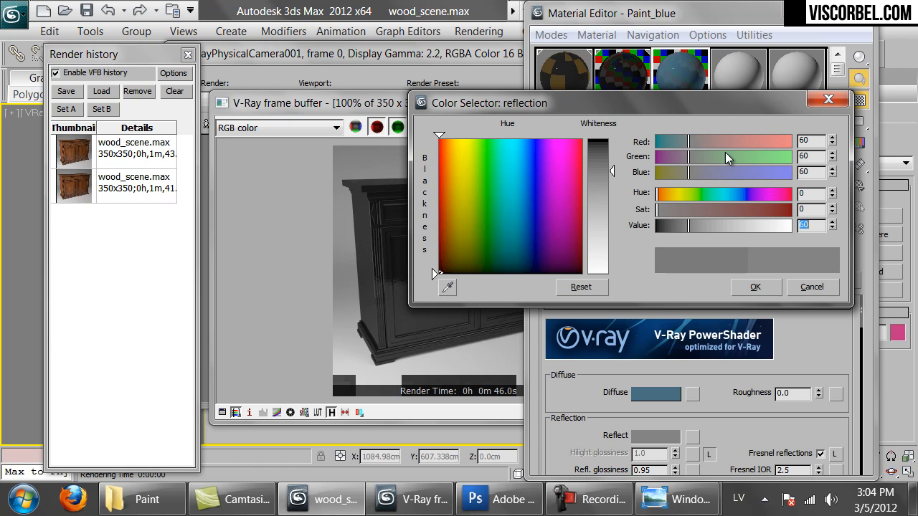
{"action": "left_click", "coordinate": [740, 288]}
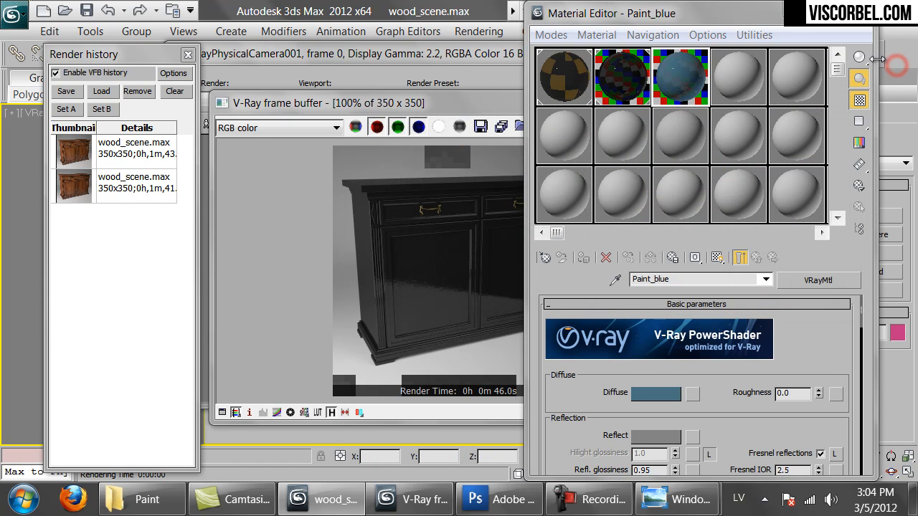
Inspect the Paint_black material in an enlarged sample preview and close it
{"action": "double_click", "coordinate": [633, 79]}
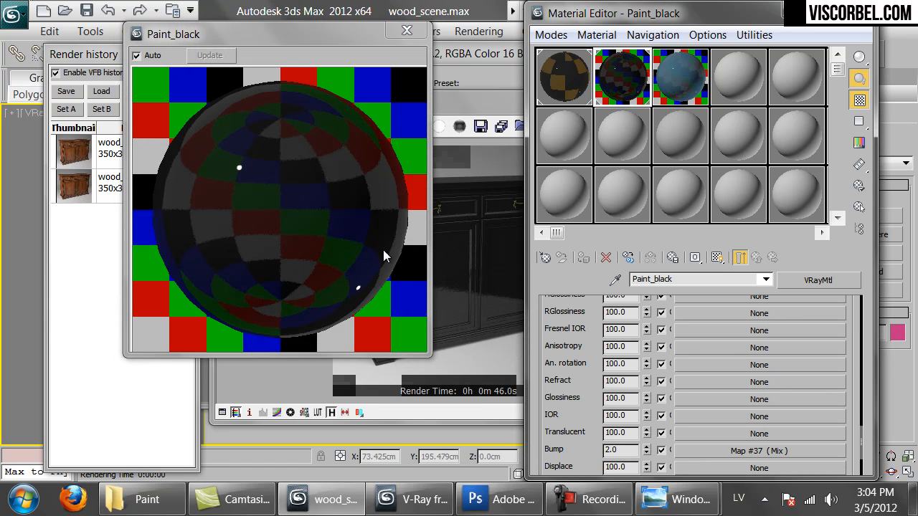
{"action": "left_click", "coordinate": [402, 32]}
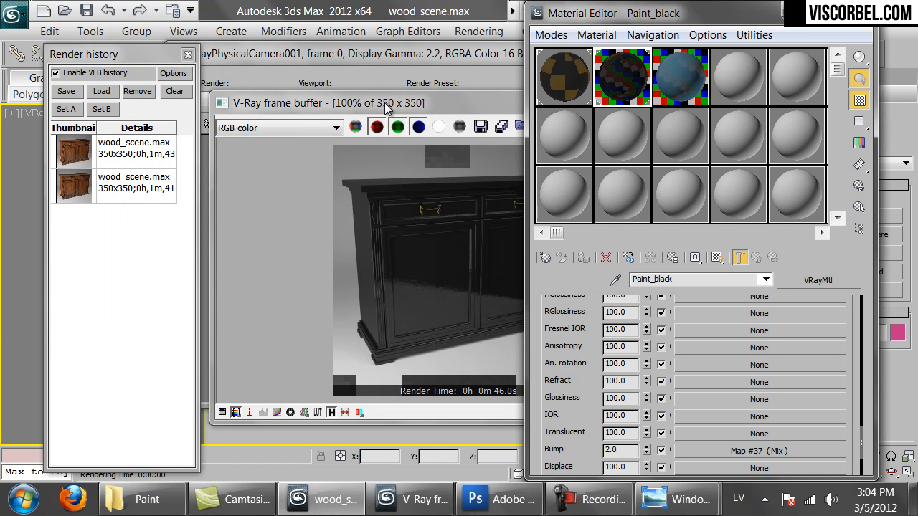
Assign the Paint_blue material to sub-materials 1 and 3 of the cabinet's Multi/Sub-Object material
{"action": "left_click_drag", "start_coordinate": [552, 339], "coordinate": [580, 451]}
{"action": "scroll", "coordinate": [591, 398], "scroll_direction": "up", "scroll_amount": 10}
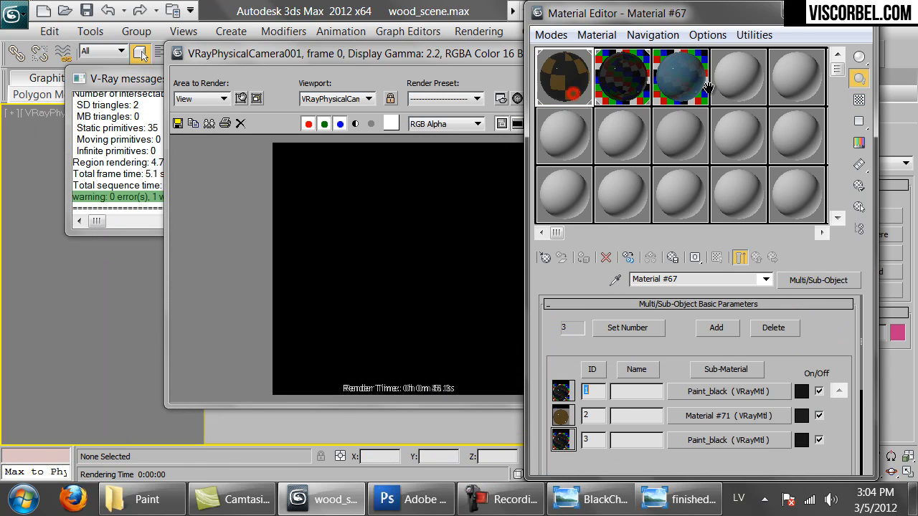
{"action": "mouse_move", "coordinate": [706, 86]}
{"action": "left_mouse_down"}
{"action": "mouse_move", "coordinate": [656, 311]}
{"action": "mouse_move", "coordinate": [726, 439]}
{"action": "left_mouse_up"}
{"action": "left_click", "coordinate": [659, 297]}
{"action": "left_click", "coordinate": [667, 293]}
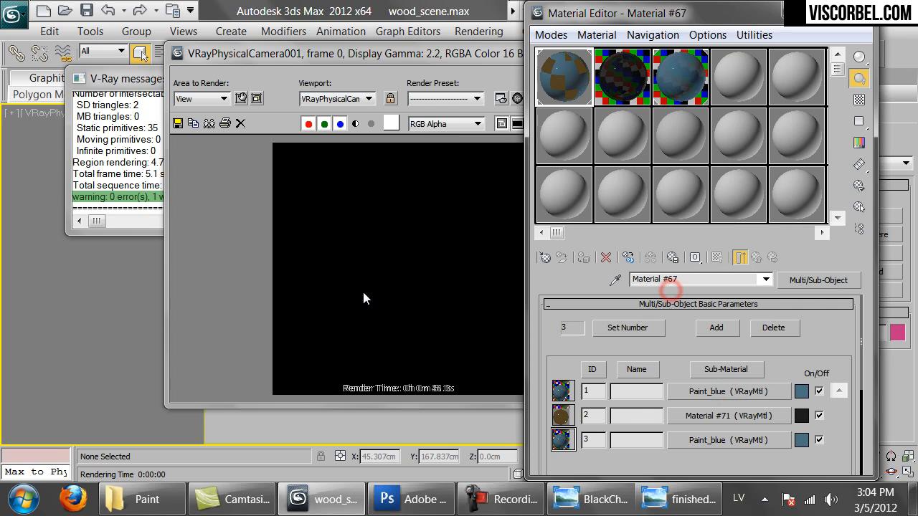
Render the cabinet with the glossy blue paint and examine the door's reflections up close
{"action": "left_click", "coordinate": [363, 299]}
{"action": "left_click", "coordinate": [866, 57]}
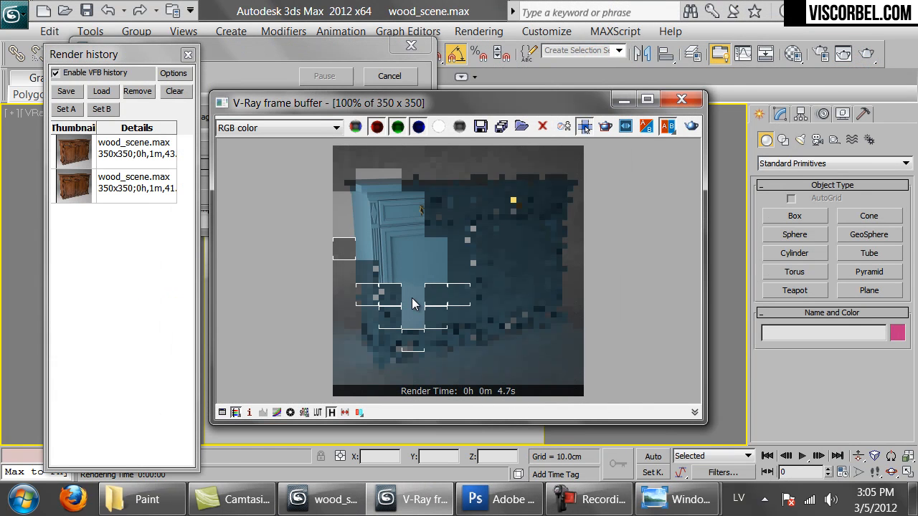
{"action": "scroll", "coordinate": [432, 320], "scroll_direction": "up", "scroll_amount": 1}
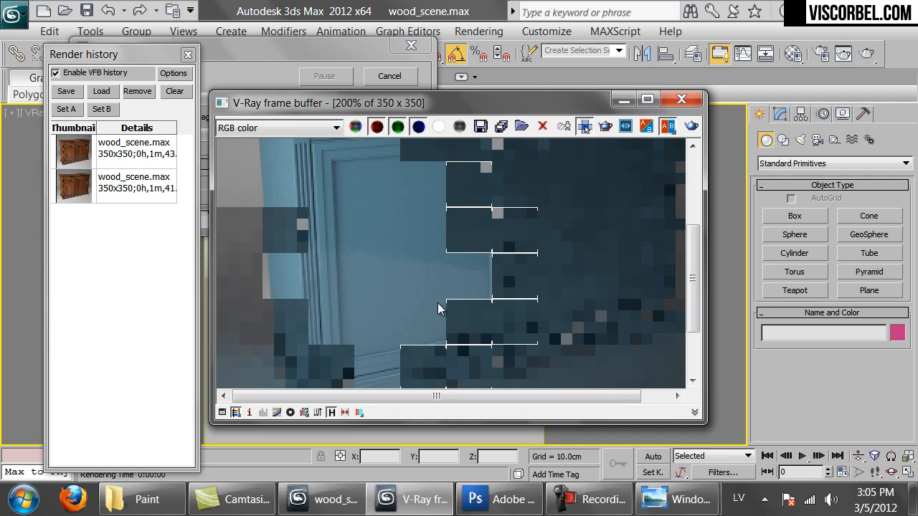
{"action": "scroll", "coordinate": [425, 279], "scroll_direction": "down", "scroll_amount": 1}
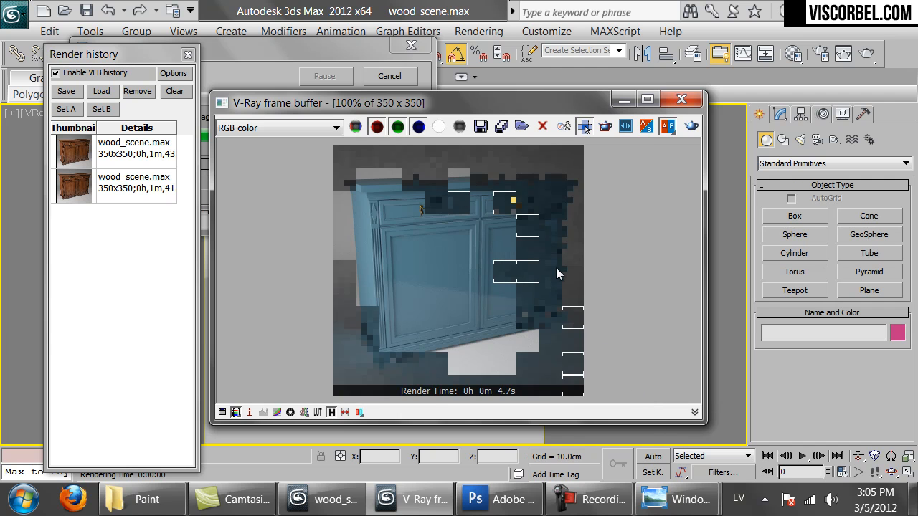
Examine the black Andover vanity photo and 25056e.jpg in the Paint reference folder, and return to the V-Ray frame buffer
{"action": "mouse_move", "coordinate": [648, 497]}
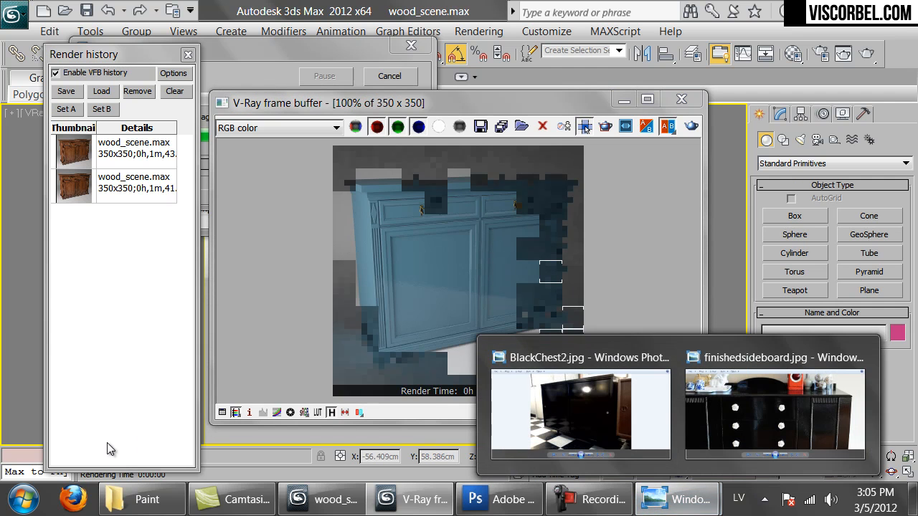
{"action": "left_click", "coordinate": [147, 499]}
{"action": "left_click_drag", "start_coordinate": [299, 386], "coordinate": [359, 412]}
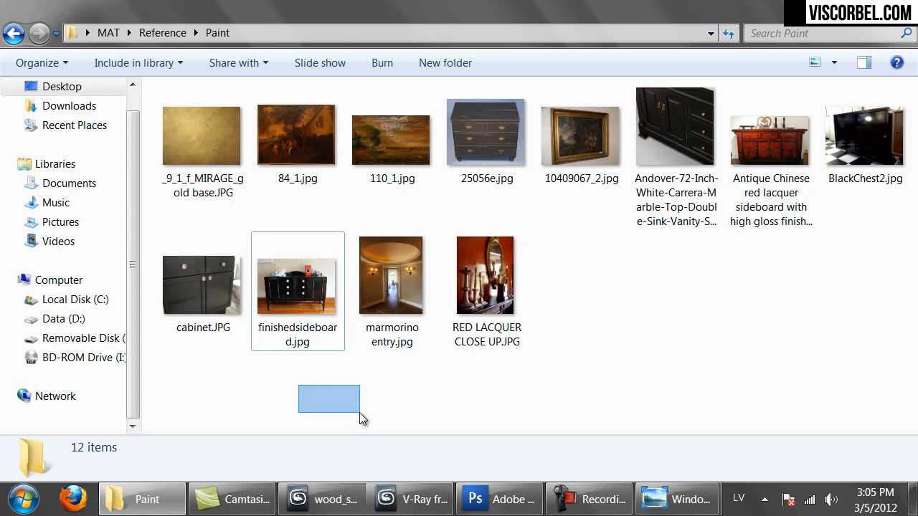
{"action": "left_click", "coordinate": [337, 415]}
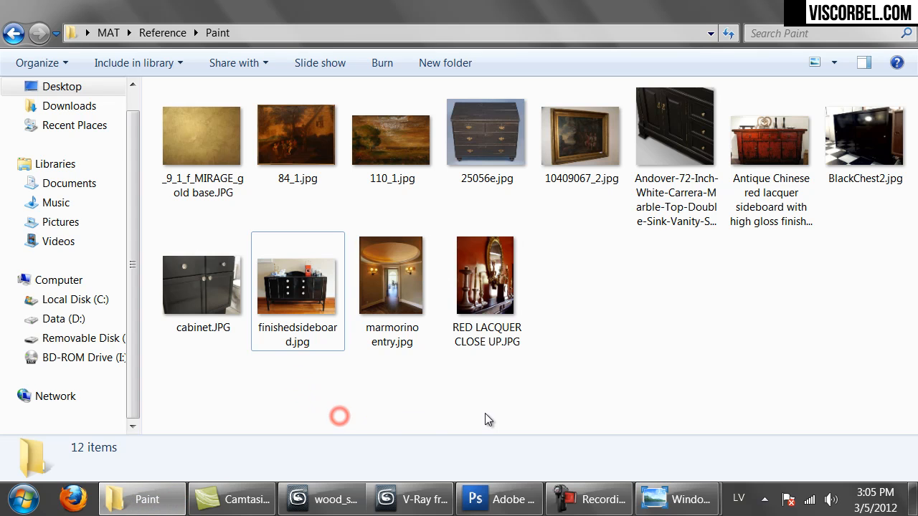
{"action": "double_click", "coordinate": [660, 135]}
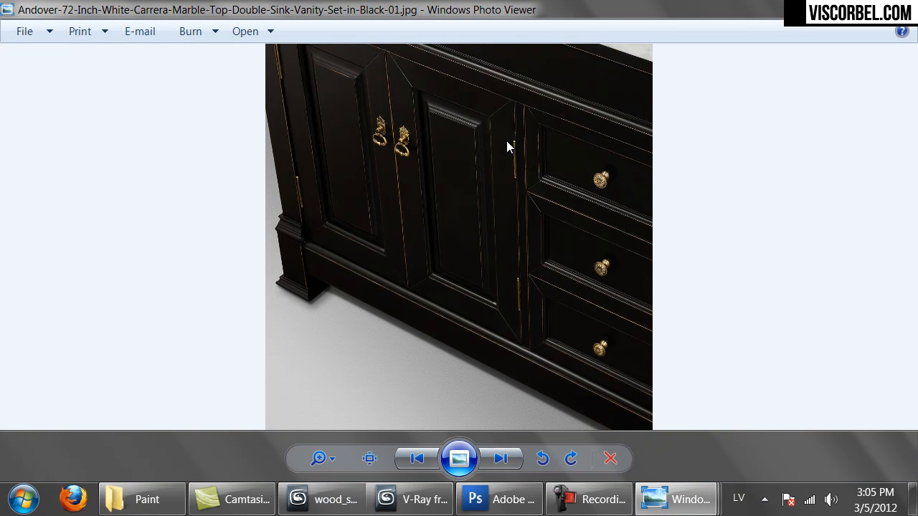
{"action": "key", "text": "alt+Tab"}
{"action": "left_click_drag", "start_coordinate": [610, 311], "coordinate": [690, 359]}
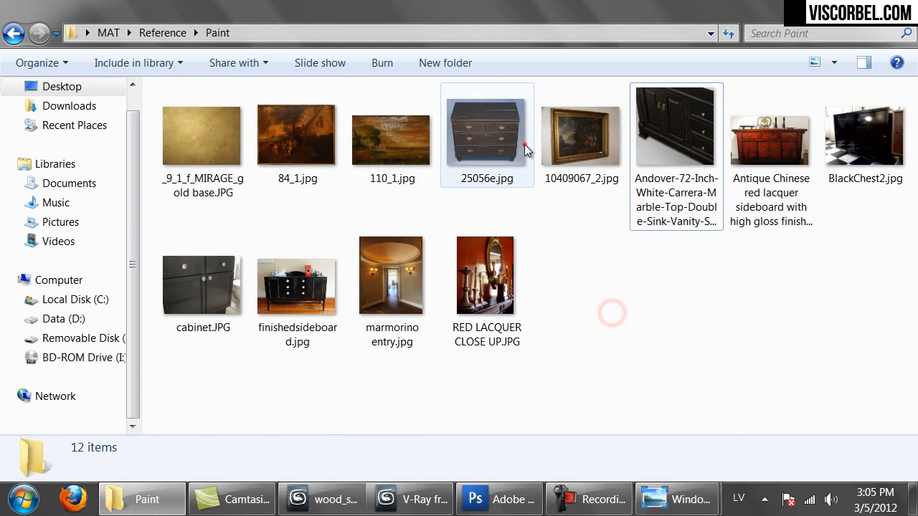
{"action": "left_click", "coordinate": [525, 148]}
{"action": "double_click", "coordinate": [526, 148]}
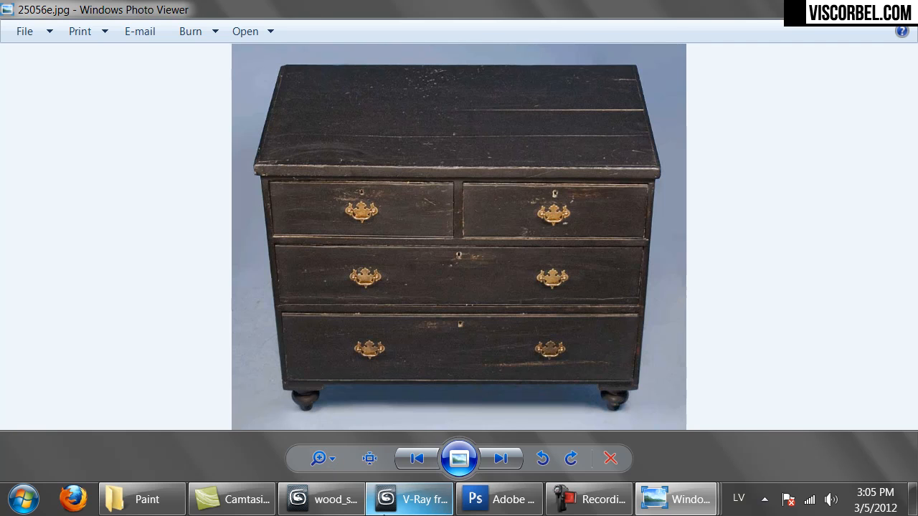
{"action": "left_click", "coordinate": [414, 499]}
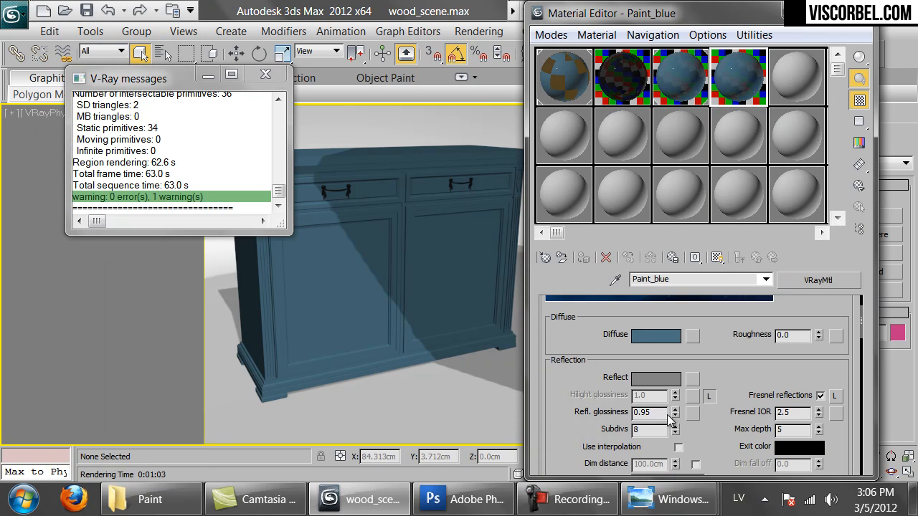
Set the copied Paint_blue material's reflection glossiness to 0.6 and assign it to sub-materials 1 and 3 of the cabinet material
{"action": "double_click", "coordinate": [658, 415]}
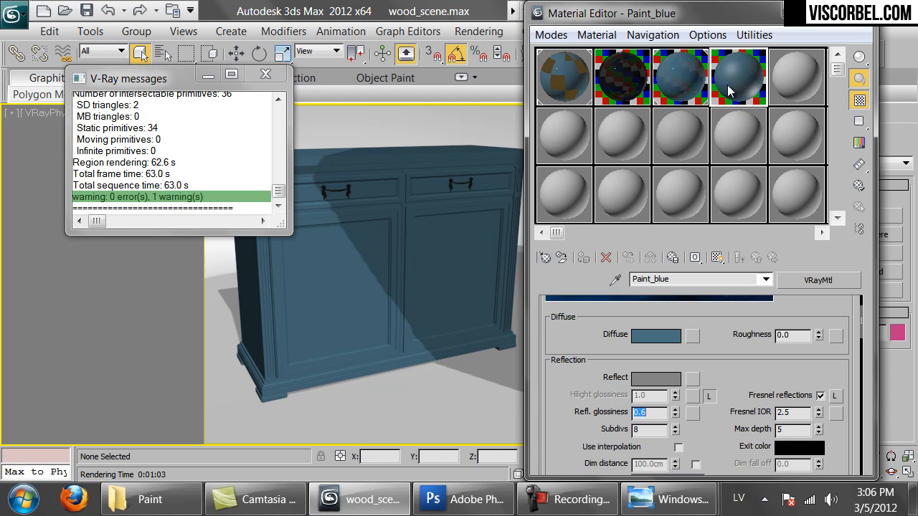
{"action": "left_click", "coordinate": [573, 69]}
{"action": "mouse_move", "coordinate": [727, 78]}
{"action": "left_mouse_down"}
{"action": "mouse_move", "coordinate": [739, 385]}
{"action": "mouse_move", "coordinate": [706, 441]}
{"action": "left_mouse_up"}
{"action": "left_click", "coordinate": [661, 294]}
{"action": "left_click", "coordinate": [660, 294]}
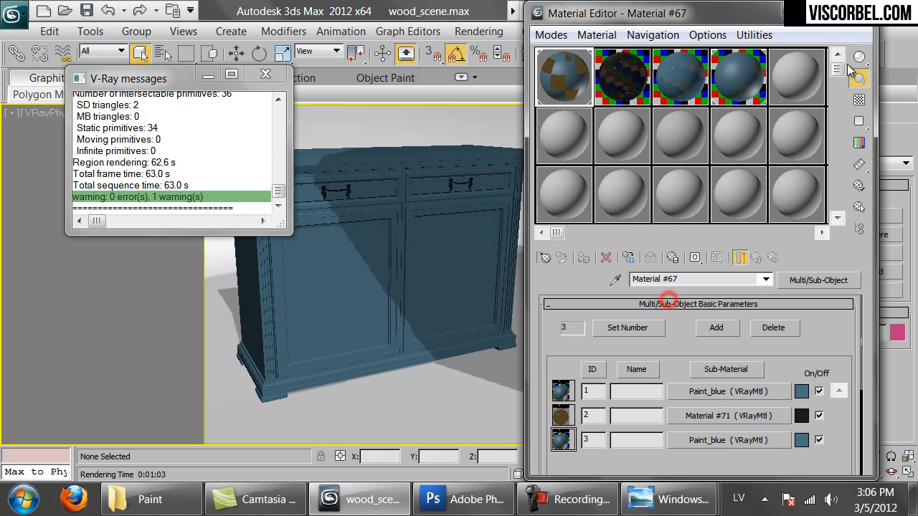
Render the cabinet with the blurrier blue paint and examine its surface in the frame buffer
{"action": "left_click", "coordinate": [851, 10]}
{"action": "left_click", "coordinate": [867, 56]}
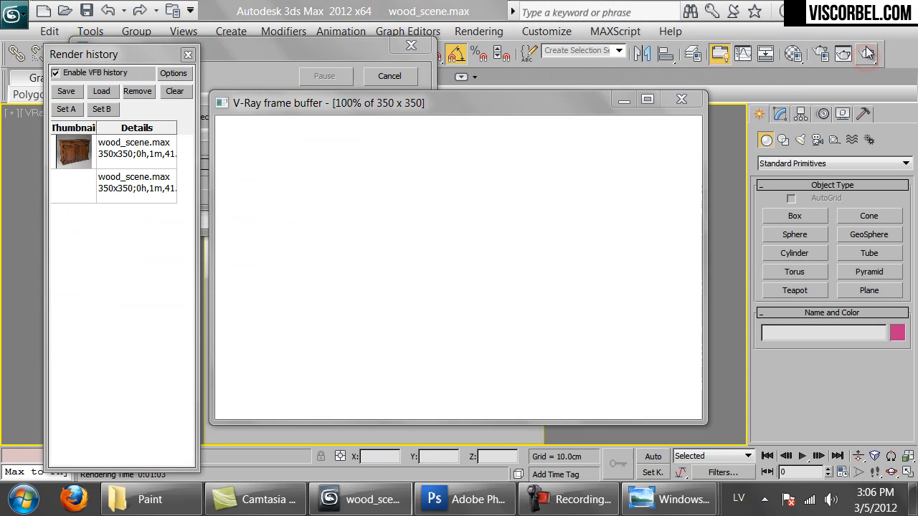
{"action": "scroll", "coordinate": [407, 280], "scroll_direction": "down", "scroll_amount": 1}
{"action": "scroll", "coordinate": [441, 294], "scroll_direction": "up", "scroll_amount": 1}
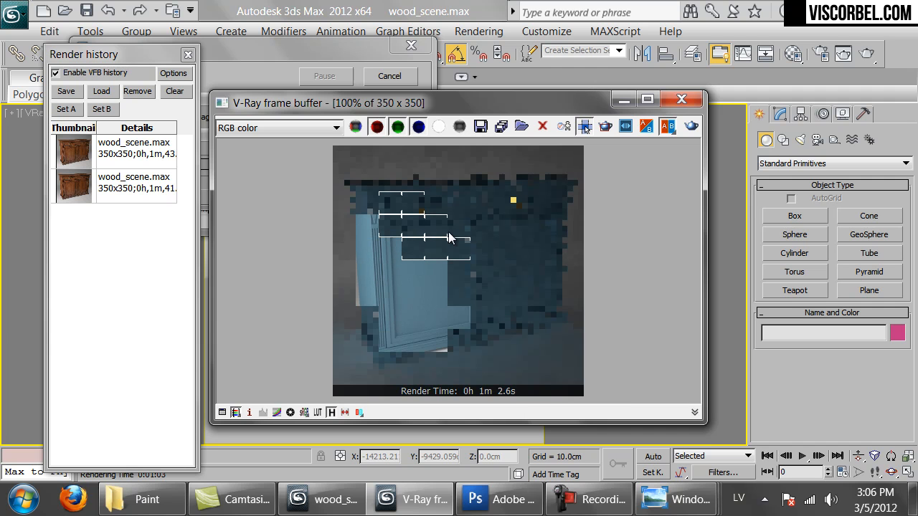
Compare the antique Chinese red lacquer sideboard photo from the Paint folder with the blue cabinet render
{"action": "left_click", "coordinate": [143, 500]}
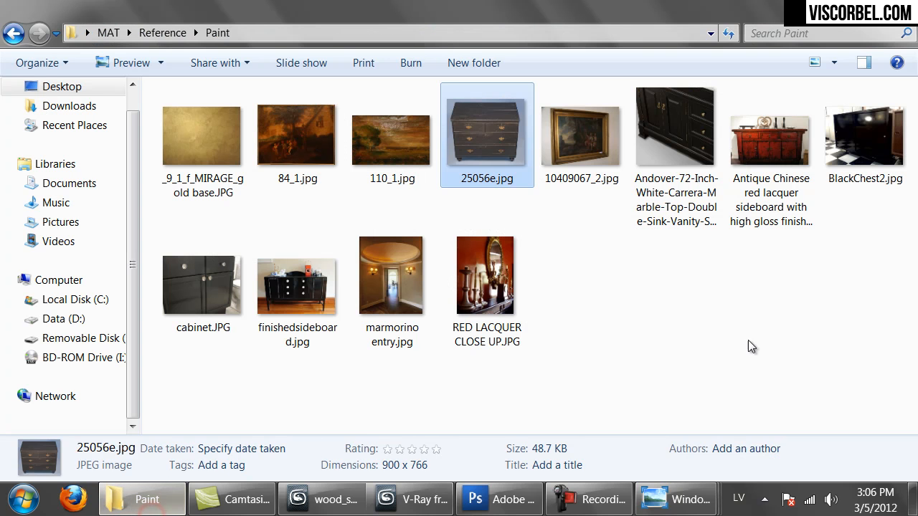
{"action": "double_click", "coordinate": [763, 148]}
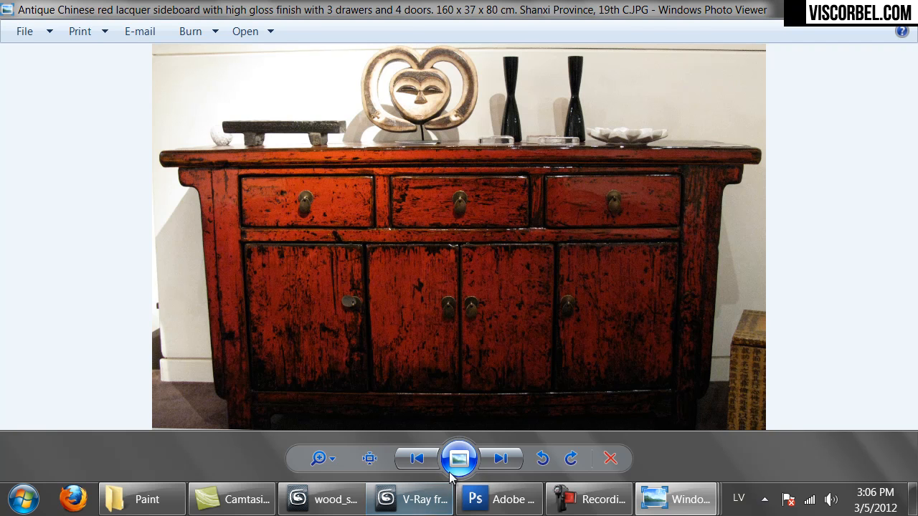
{"action": "left_click", "coordinate": [416, 499]}
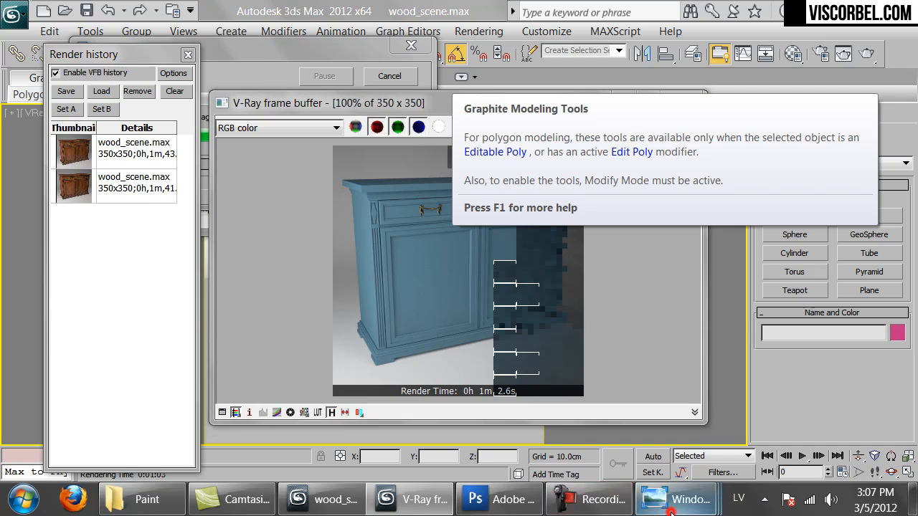
{"action": "mouse_move", "coordinate": [674, 499]}
{"action": "left_click", "coordinate": [839, 420]}
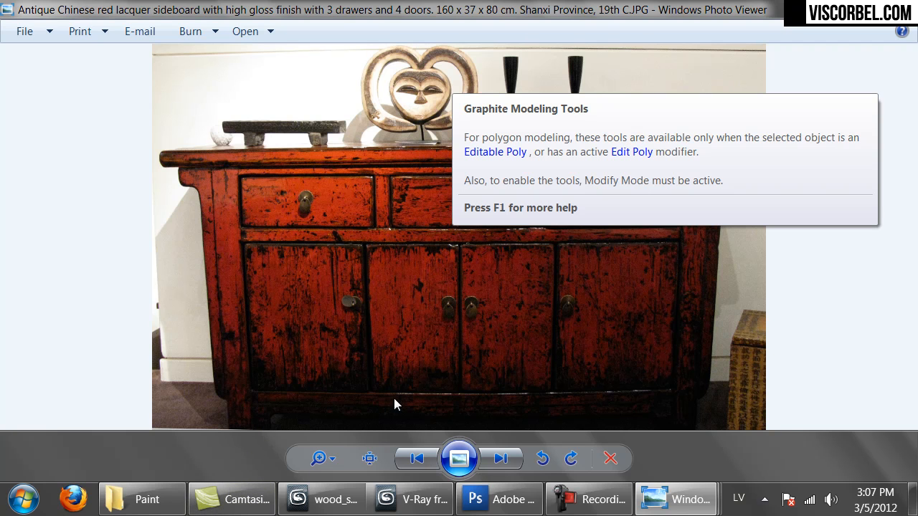
{"action": "left_click", "coordinate": [405, 499]}
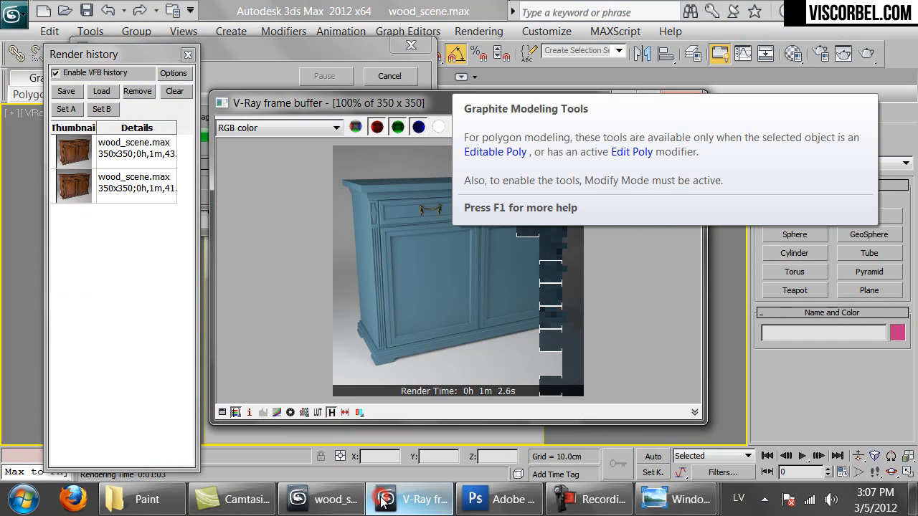
{"action": "left_click", "coordinate": [454, 293], "text": "ctrl"}
{"action": "scroll", "coordinate": [454, 293], "scroll_direction": "down", "scroll_amount": 1}
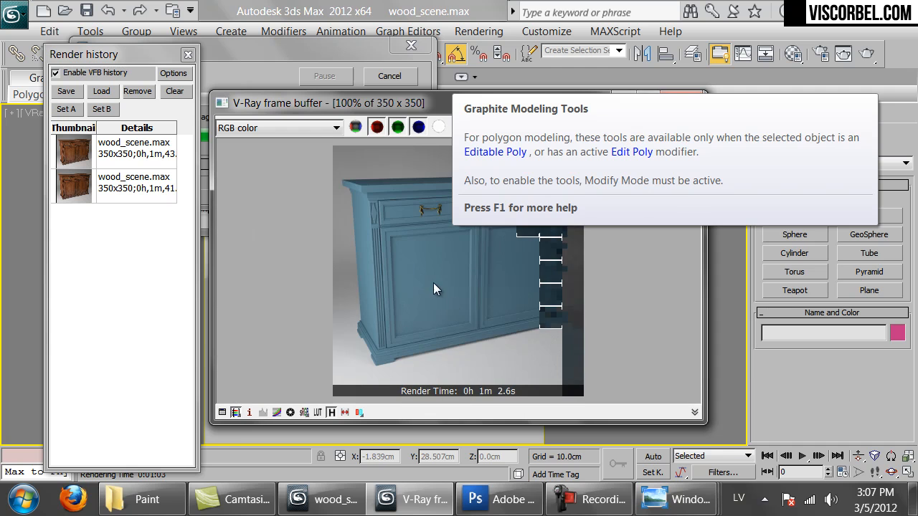
Cancel the running render and close the V-Ray frame buffer
{"action": "left_click_drag", "start_coordinate": [410, 103], "coordinate": [326, 135]}
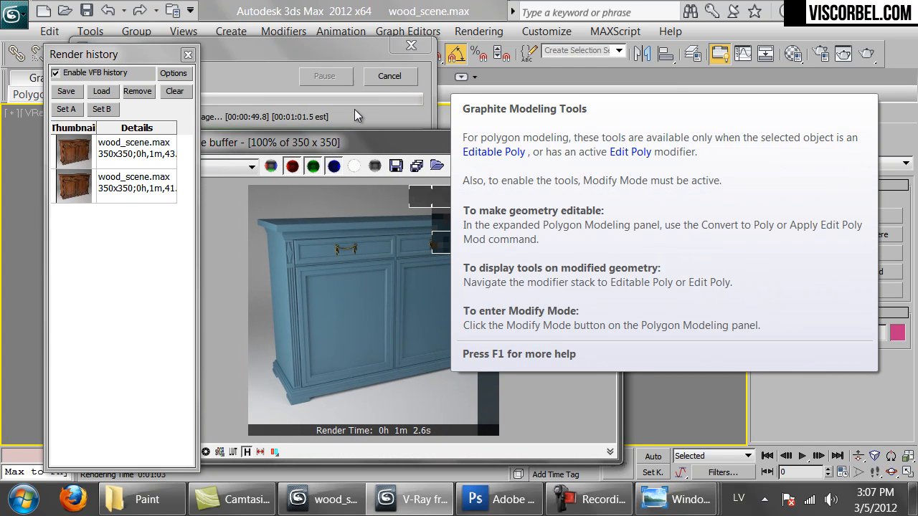
{"action": "left_click", "coordinate": [389, 77]}
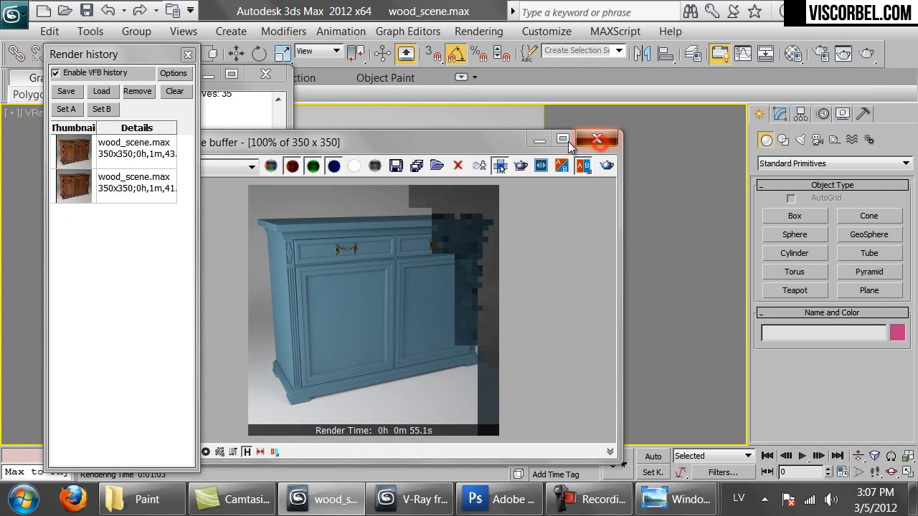
{"action": "left_click", "coordinate": [596, 138]}
Copy the less glossy Paint_blue material to the adjacent empty sample slot and name the copy Paint_blue_antique
{"action": "key", "text": "m"}
{"action": "left_click_drag", "start_coordinate": [732, 83], "coordinate": [794, 84]}
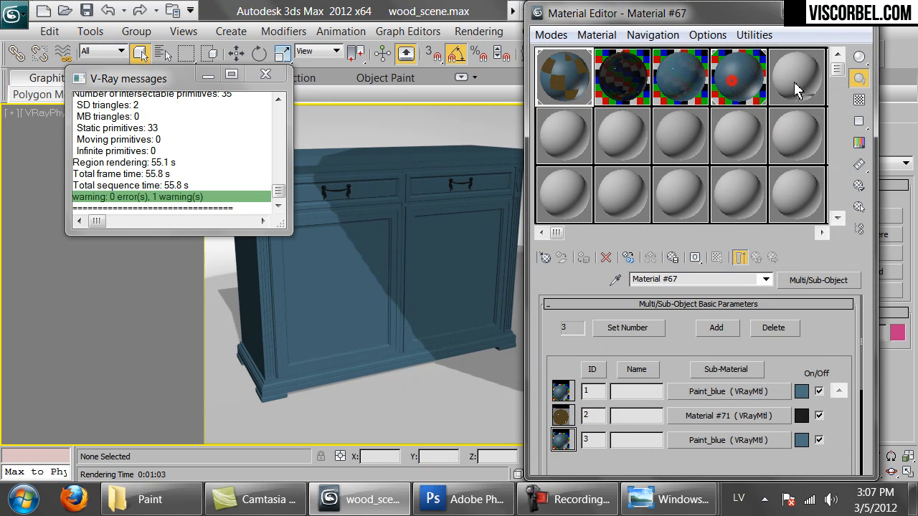
{"action": "left_click", "coordinate": [686, 276]}
{"action": "type", "text": "_anti"}
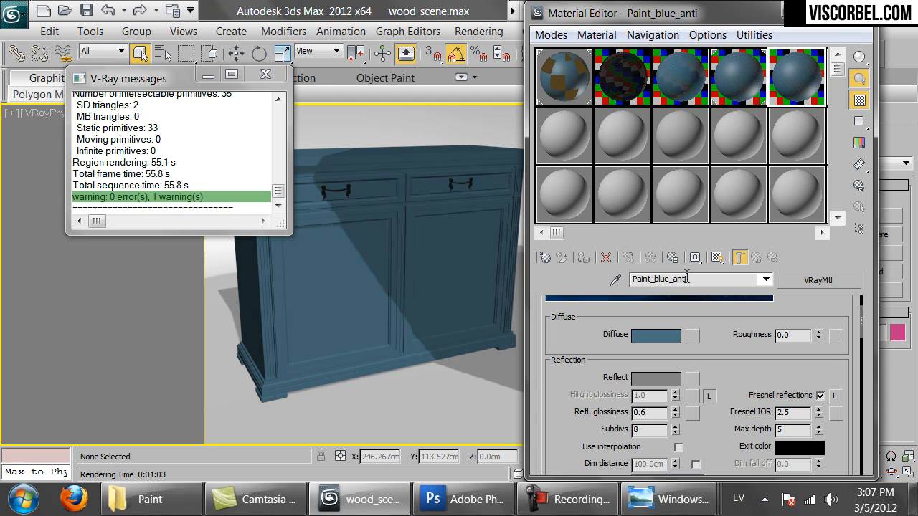
{"action": "type", "text": "que"}
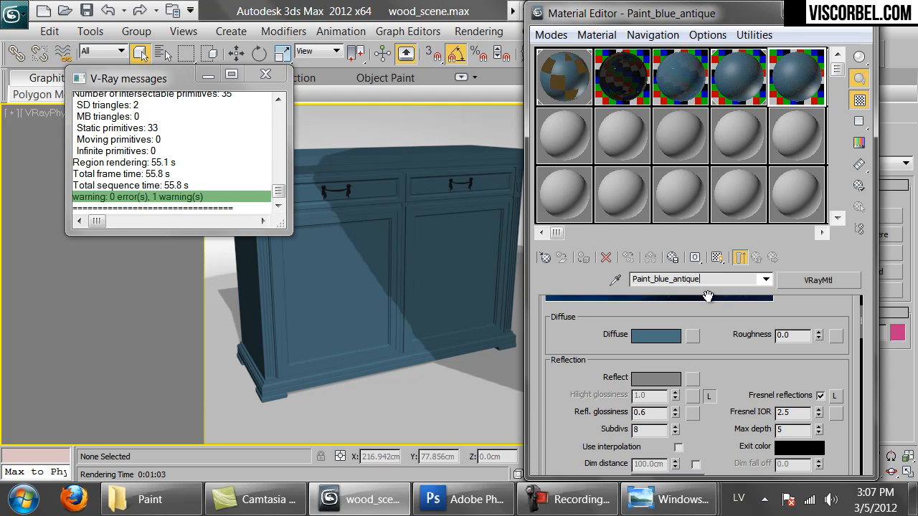
Copy the Paint_blue_antique diffuse color and assign a VRayDirt map to the material's diffuse channel
{"action": "right_click", "coordinate": [654, 335]}
{"action": "left_click", "coordinate": [670, 346]}
{"action": "left_click", "coordinate": [691, 335]}
{"action": "scroll", "coordinate": [336, 305], "scroll_direction": "down", "scroll_amount": 3}
{"action": "scroll", "coordinate": [332, 316], "scroll_direction": "down", "scroll_amount": 7}
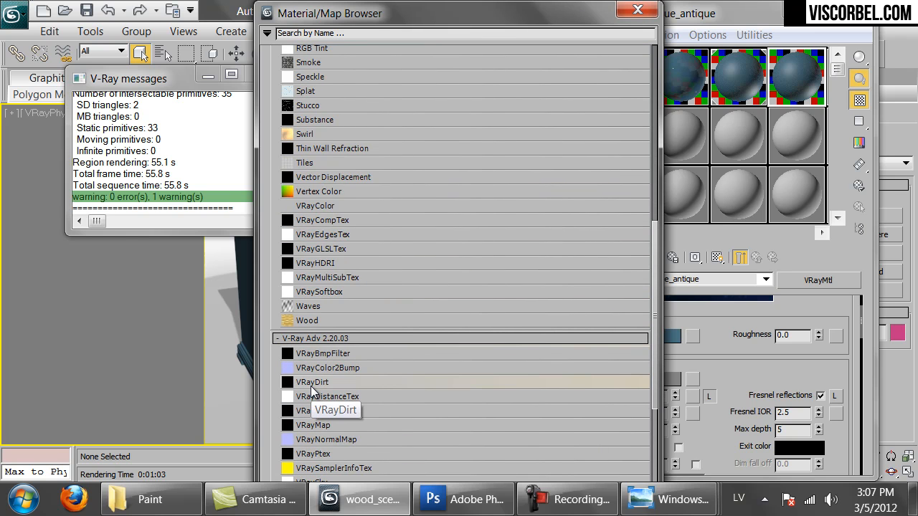
{"action": "double_click", "coordinate": [311, 386]}
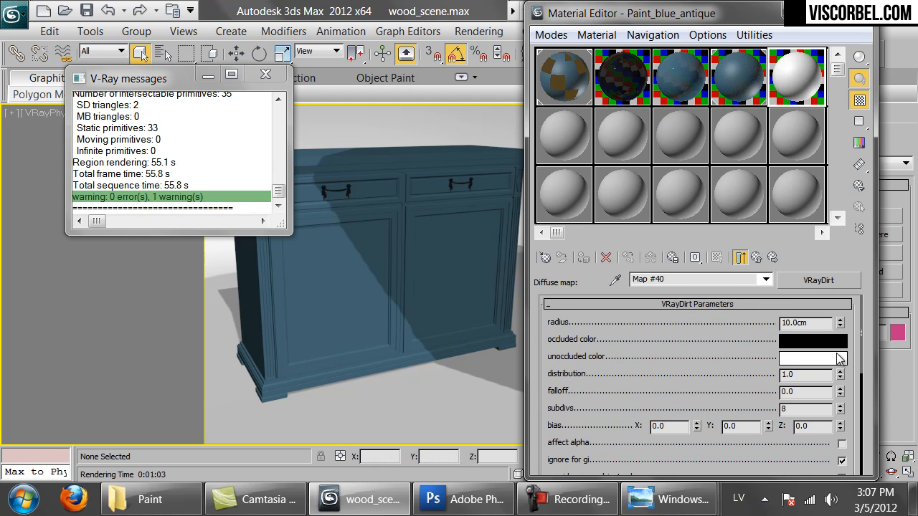
Paste the copied blue into the VRayDirt map's unoccluded color
{"action": "right_click", "coordinate": [818, 366]}
{"action": "left_click", "coordinate": [833, 384]}
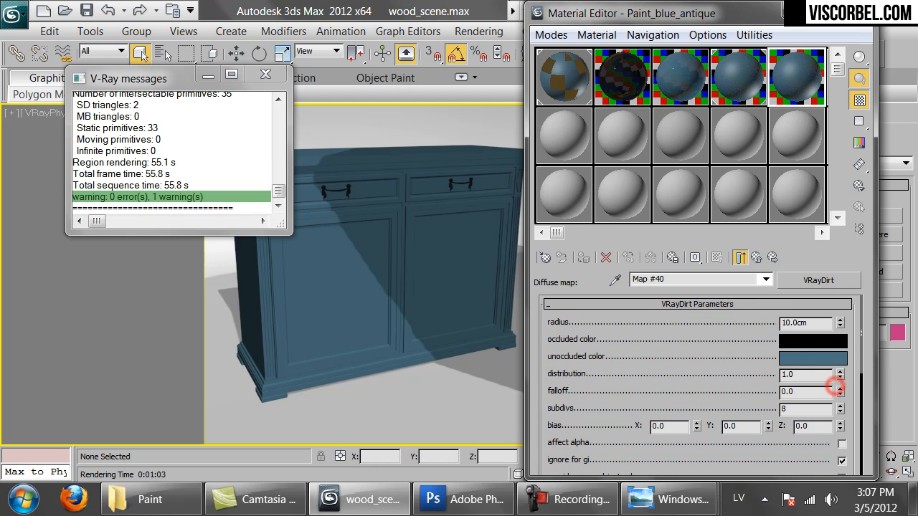
{"action": "scroll", "coordinate": [681, 365], "scroll_direction": "down", "scroll_amount": 6}
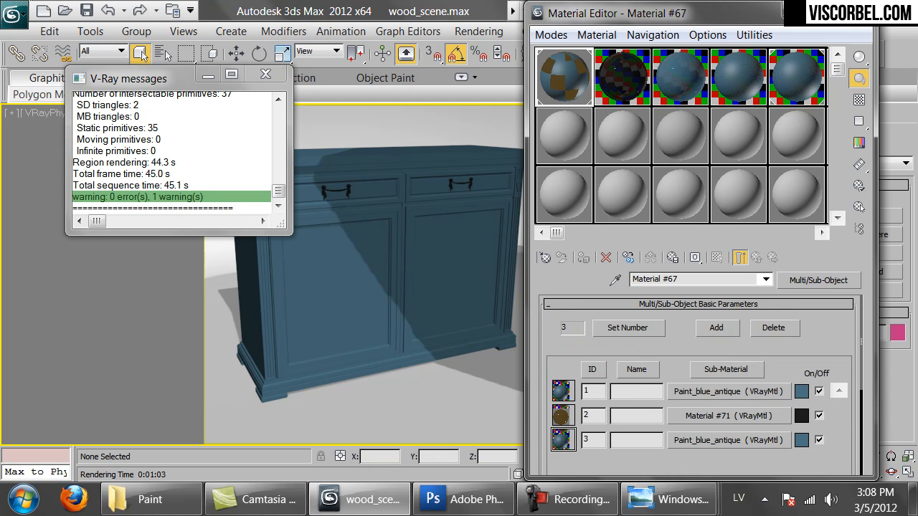
Render the cabinet with the antique blue paint and examine the dirt effect in the creases of the drawers and doors
{"action": "left_click", "coordinate": [862, 13]}
{"action": "left_click", "coordinate": [866, 54]}
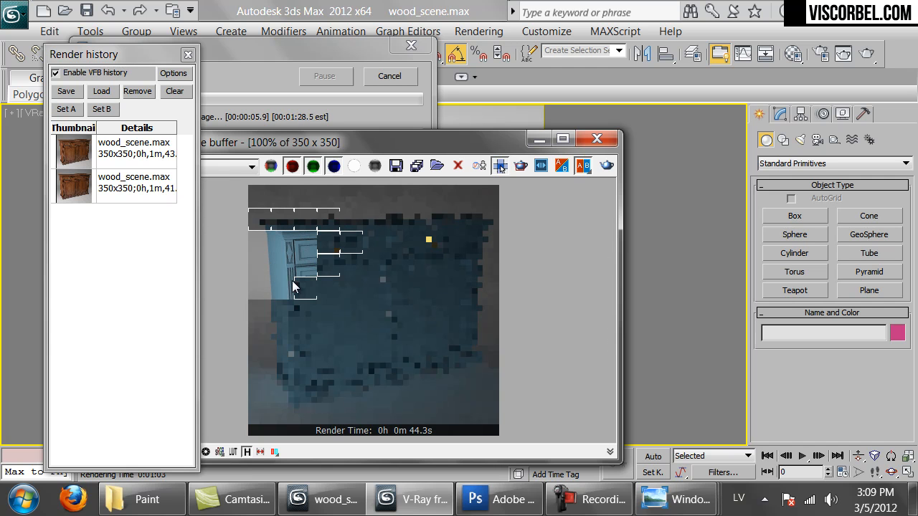
{"action": "scroll", "coordinate": [292, 280], "scroll_direction": "up", "scroll_amount": 1}
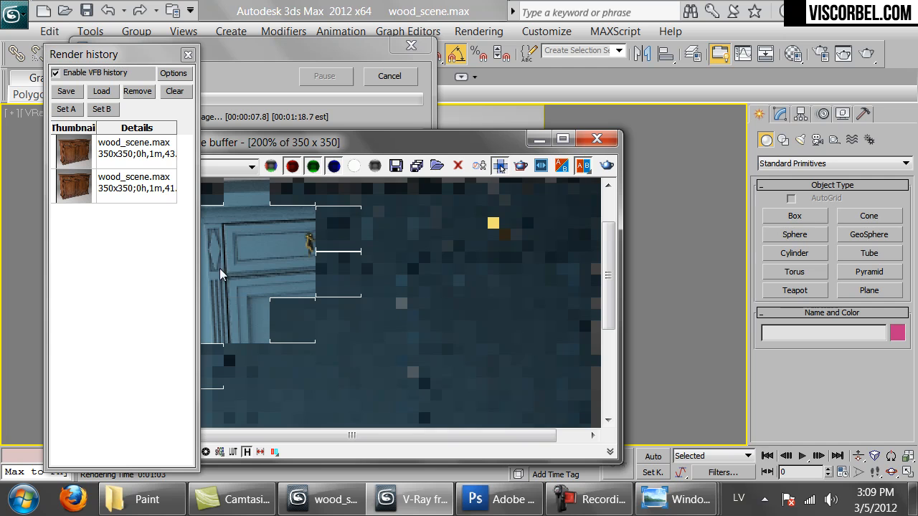
{"action": "scroll", "coordinate": [284, 297], "scroll_direction": "down", "scroll_amount": 1}
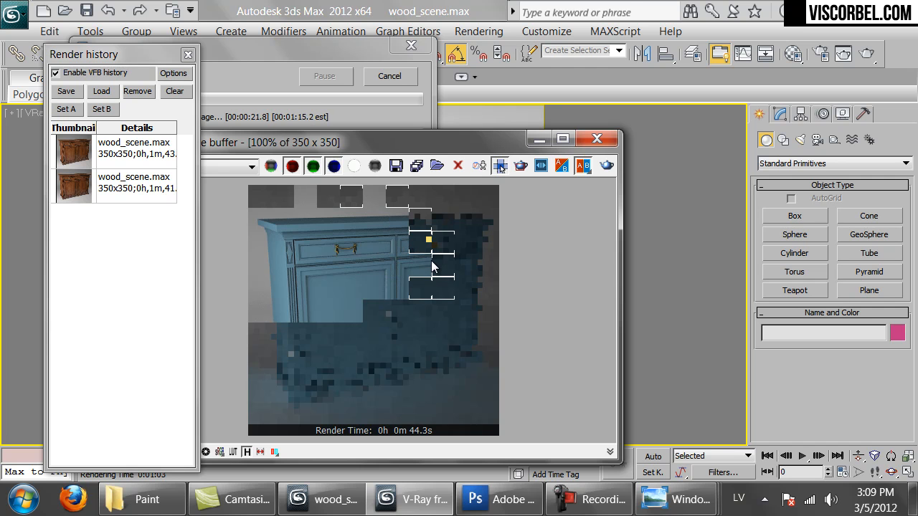
{"action": "scroll", "coordinate": [432, 262], "scroll_direction": "down", "scroll_amount": 1}
{"action": "scroll", "coordinate": [388, 294], "scroll_direction": "up", "scroll_amount": 1}
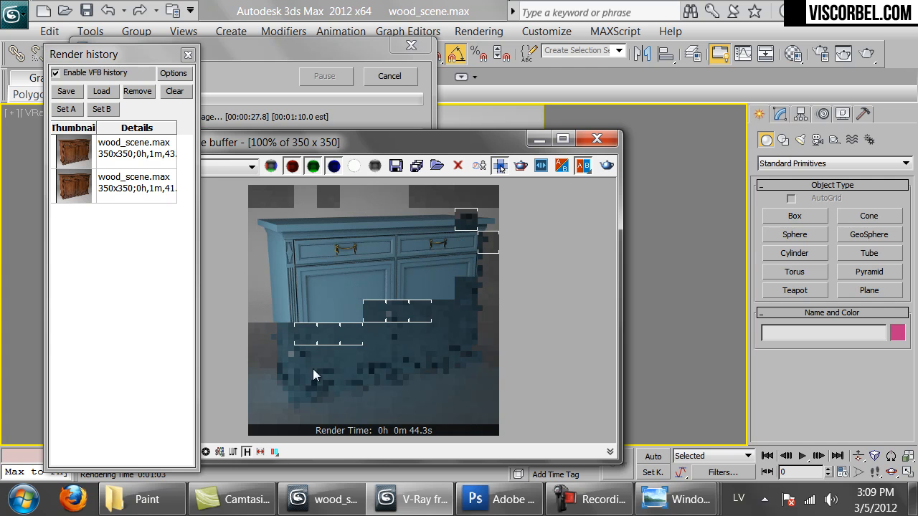
Consult the antique Chinese red lacquer sideboard reference photo, return to 3ds Max, stop the render and close the frame buffer
{"action": "mouse_move", "coordinate": [674, 500]}
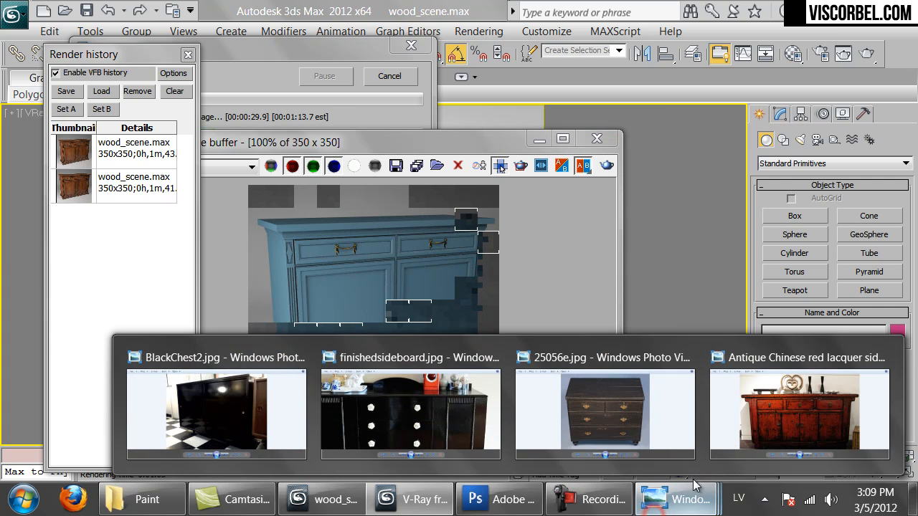
{"action": "left_click", "coordinate": [803, 421]}
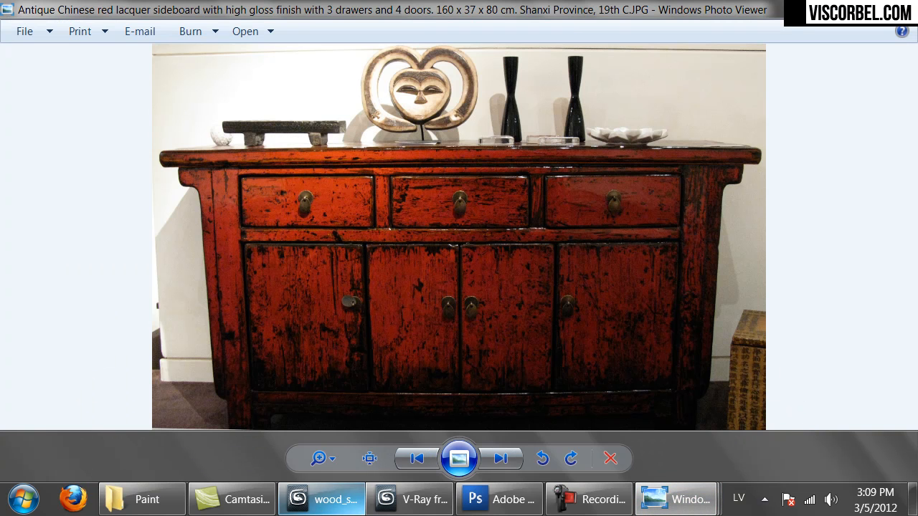
{"action": "left_click", "coordinate": [326, 500]}
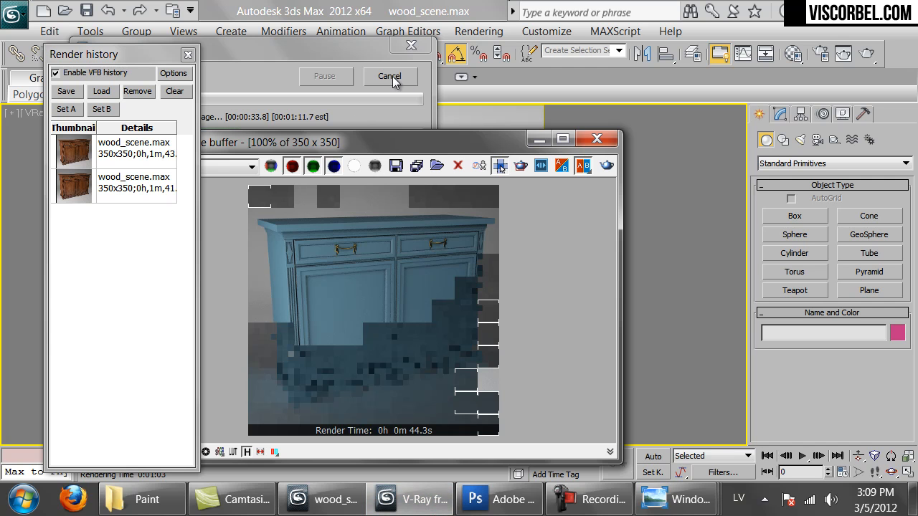
{"action": "left_click", "coordinate": [389, 75]}
{"action": "left_click", "coordinate": [595, 140]}
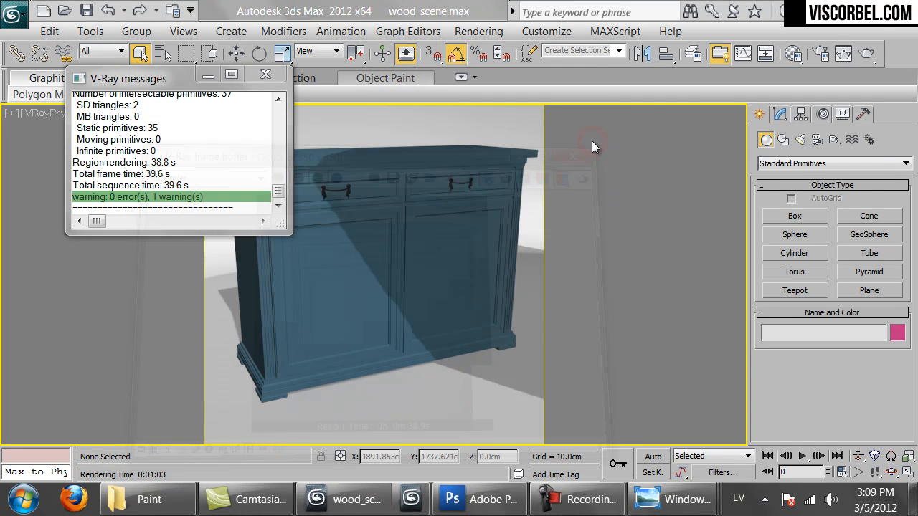
Open the VRayDirt map in the Paint_blue_antique diffuse channel and assign a Bitmap to its radius
{"action": "key", "text": "m"}
{"action": "left_click", "coordinate": [792, 72]}
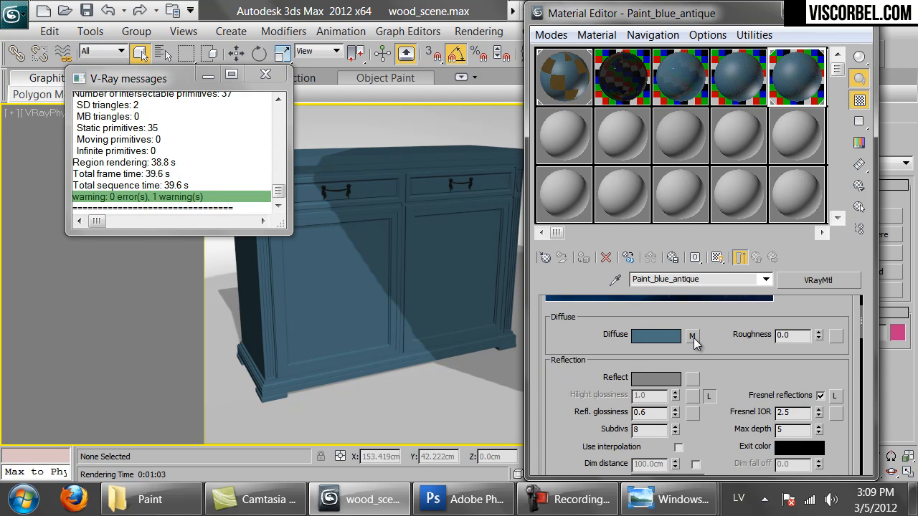
{"action": "left_click", "coordinate": [693, 336]}
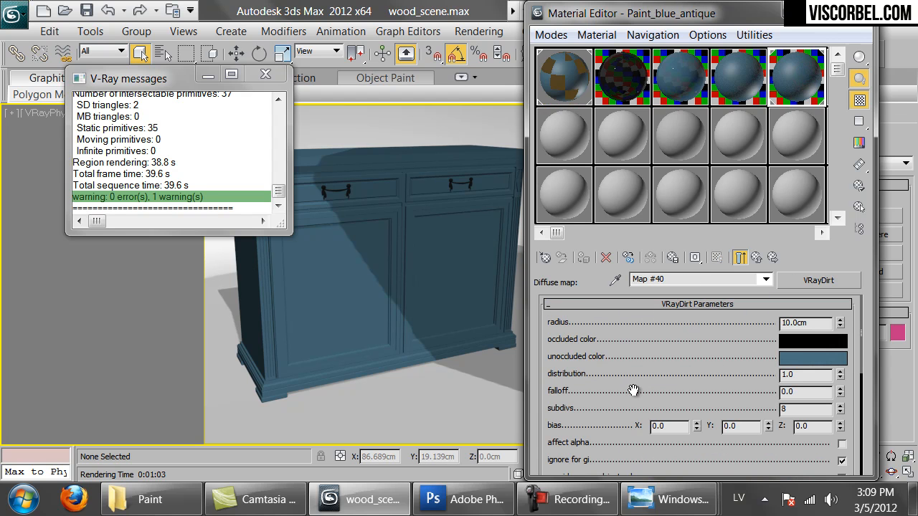
{"action": "scroll", "coordinate": [633, 390], "scroll_direction": "down", "scroll_amount": 5}
{"action": "scroll", "coordinate": [653, 377], "scroll_direction": "up", "scroll_amount": 5}
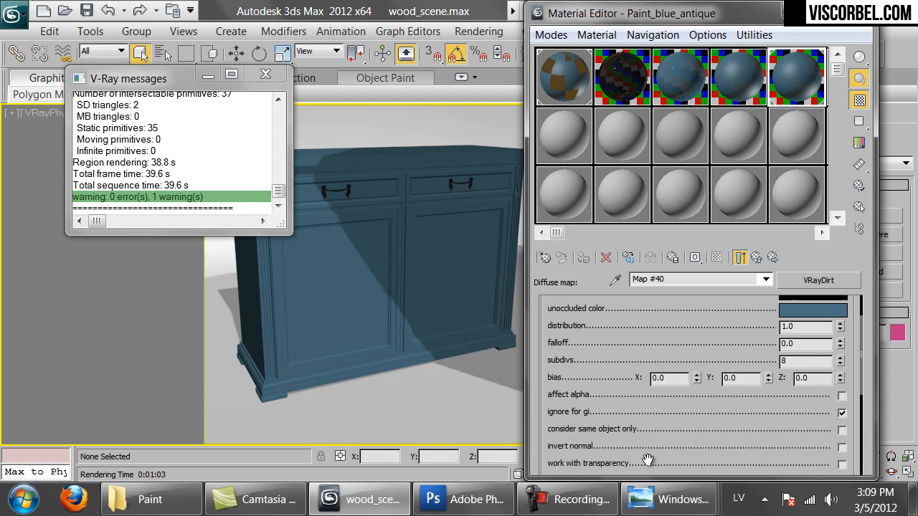
{"action": "scroll", "coordinate": [647, 450], "scroll_direction": "down", "scroll_amount": 5}
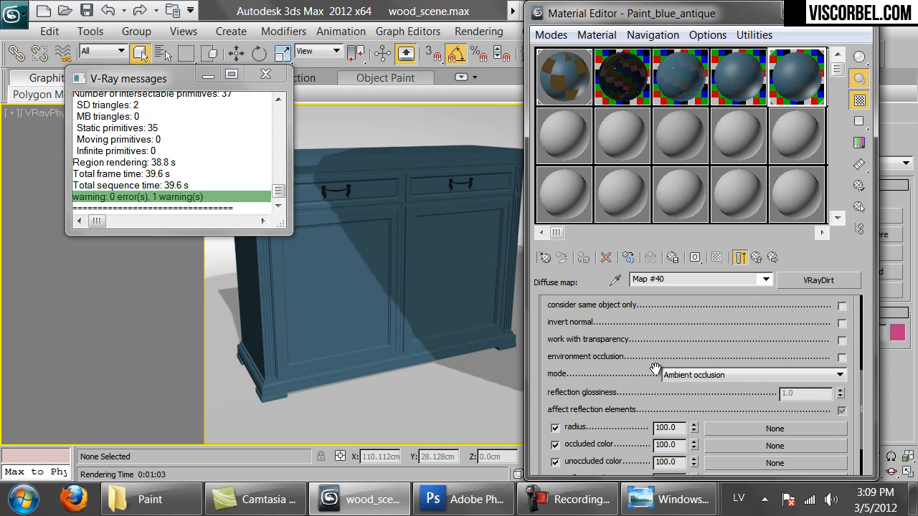
{"action": "scroll", "coordinate": [702, 392], "scroll_direction": "down", "scroll_amount": 1}
{"action": "left_click", "coordinate": [738, 404]}
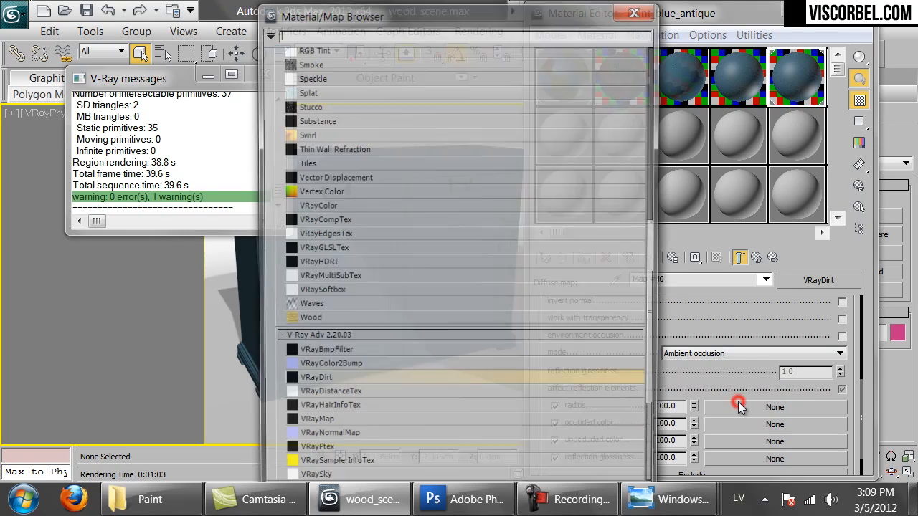
{"action": "scroll", "coordinate": [362, 161], "scroll_direction": "up", "scroll_amount": 3}
{"action": "scroll", "coordinate": [359, 175], "scroll_direction": "up", "scroll_amount": 6}
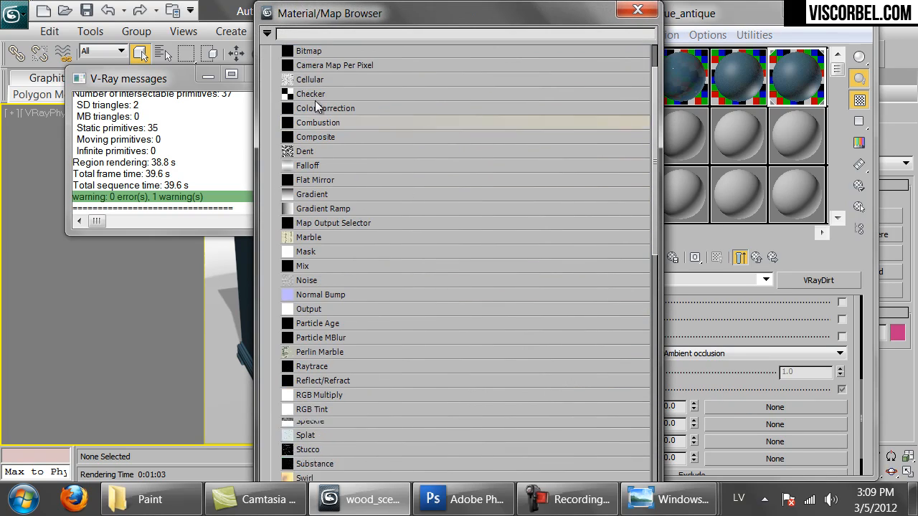
{"action": "scroll", "coordinate": [317, 129], "scroll_direction": "up", "scroll_amount": 1}
{"action": "double_click", "coordinate": [308, 103]}
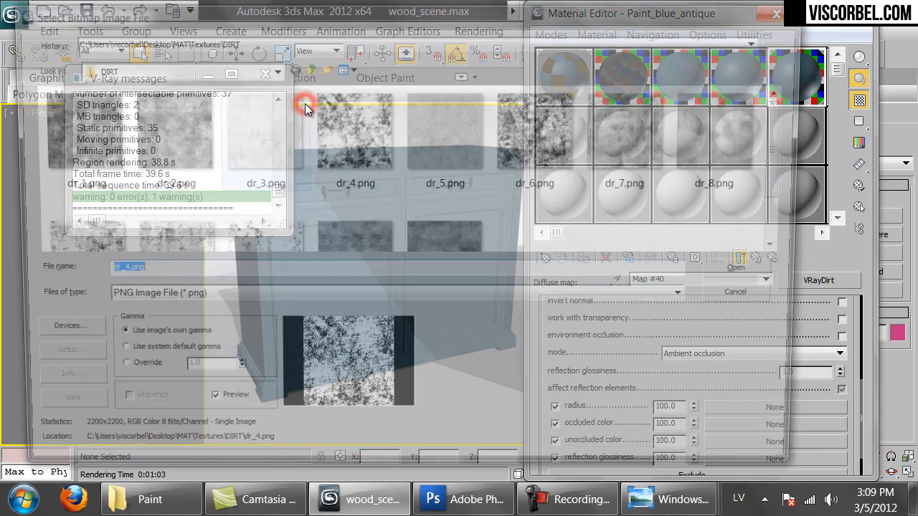
Load dr_10.png from the DIRT texture folder as the radius bitmap
{"action": "left_click", "coordinate": [616, 249]}
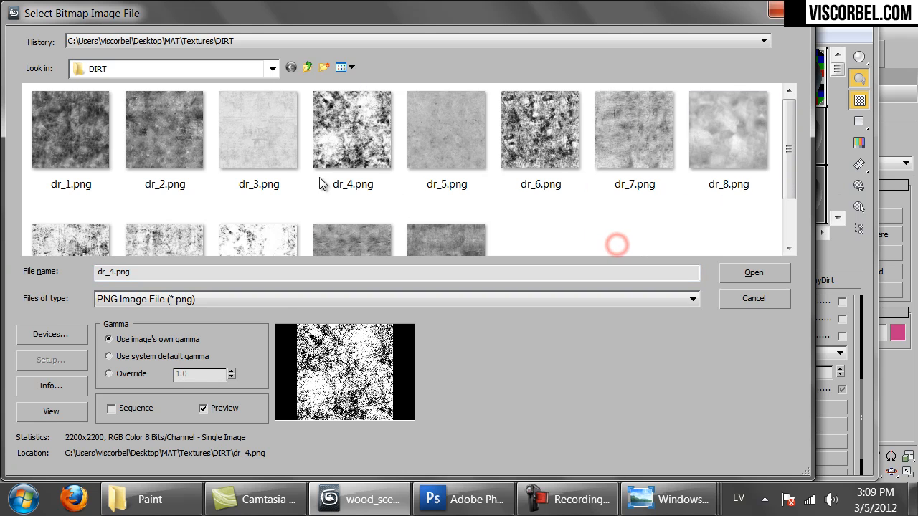
{"action": "scroll", "coordinate": [614, 246], "scroll_direction": "down", "scroll_amount": 1}
{"action": "scroll", "coordinate": [581, 160], "scroll_direction": "up", "scroll_amount": 1}
{"action": "scroll", "coordinate": [203, 188], "scroll_direction": "down", "scroll_amount": 1}
{"action": "double_click", "coordinate": [182, 205]}
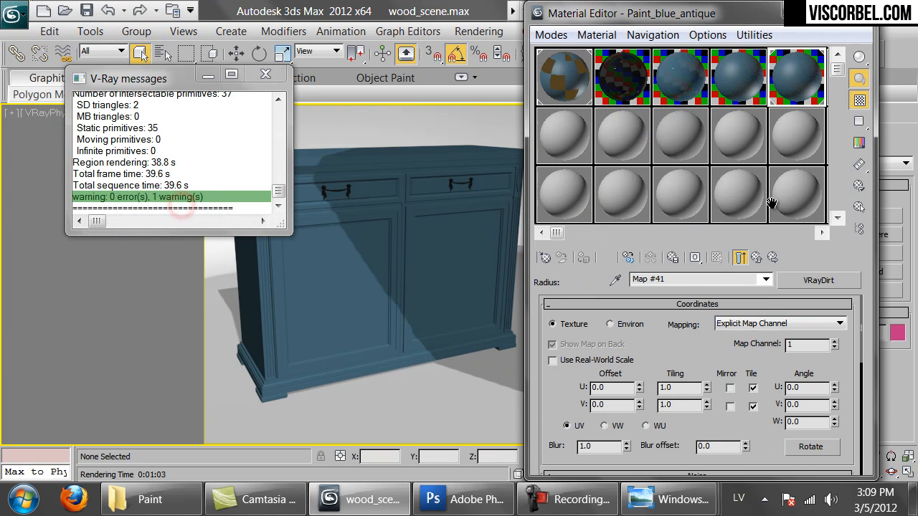
Show the dirt bitmap in the viewport, enable real-world scale, and set its width and height to 500 cm
{"action": "left_click", "coordinate": [716, 258]}
{"action": "left_click", "coordinate": [567, 360]}
{"action": "double_click", "coordinate": [678, 387]}
{"action": "type", "text": "500"}
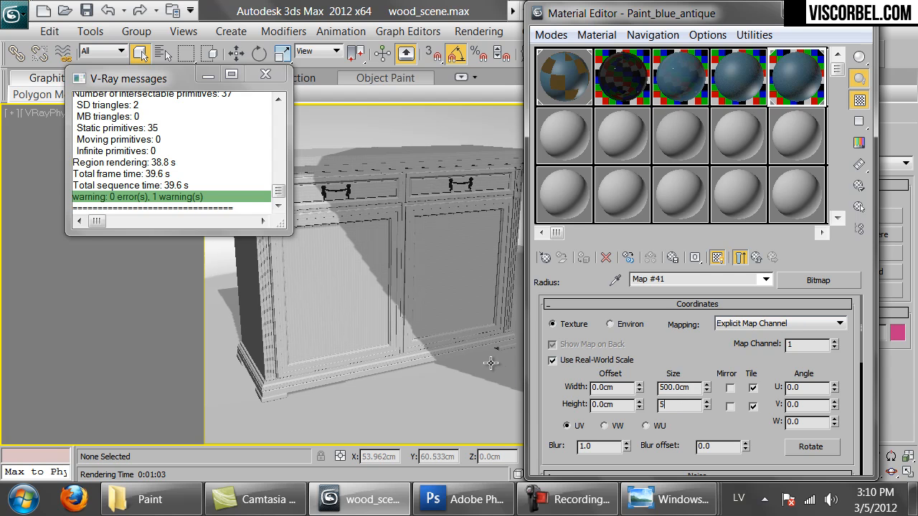
{"action": "key", "text": "Tab"}
{"action": "type", "text": "500"}
{"action": "key", "text": "Return"}
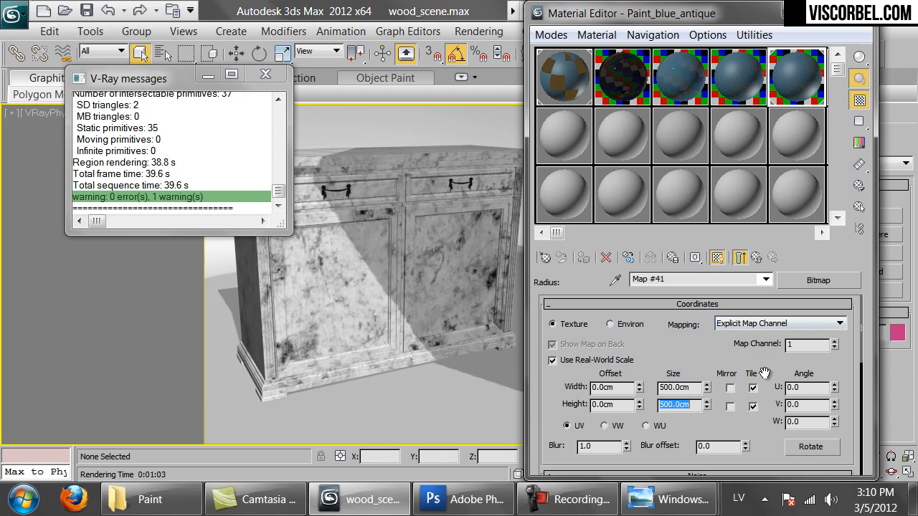
Set the dirt bitmap's real-world width and height to 150 cm
{"action": "double_click", "coordinate": [688, 387]}
{"action": "type", "text": "0"}
{"action": "key", "text": "Tab"}
{"action": "type", "text": "150"}
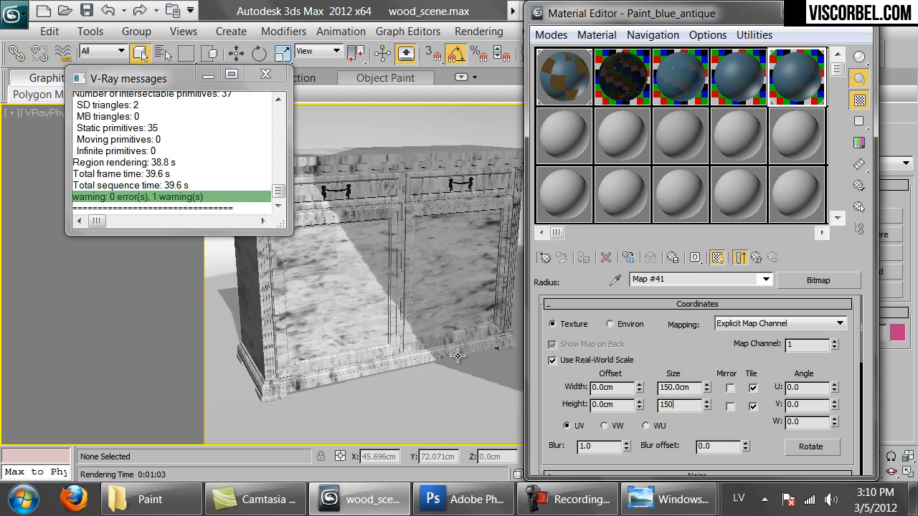
{"action": "key", "text": "Return"}
Set the dirt bitmap's real-world size to 100 cm by 100 cm
{"action": "left_click", "coordinate": [700, 387]}
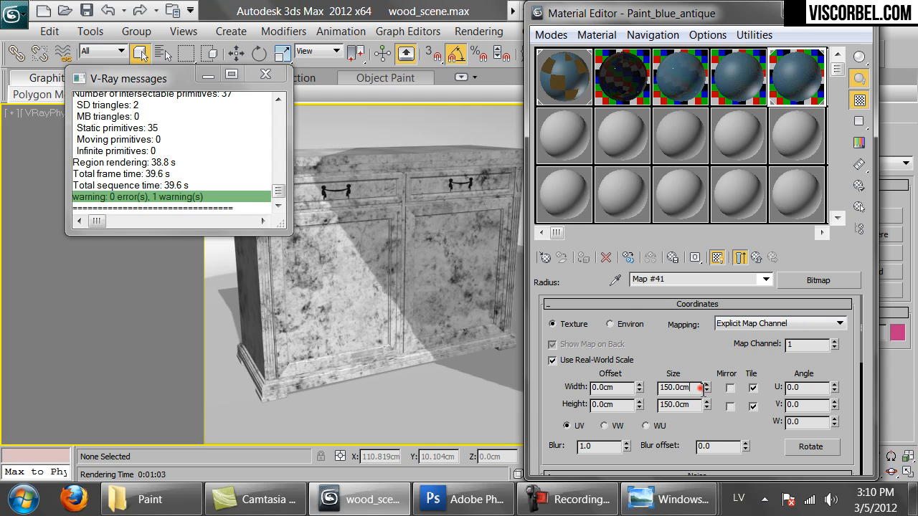
{"action": "double_click", "coordinate": [700, 388]}
{"action": "type", "text": "100"}
{"action": "key", "text": "Tab"}
{"action": "type", "text": "100"}
{"action": "key", "text": "Return"}
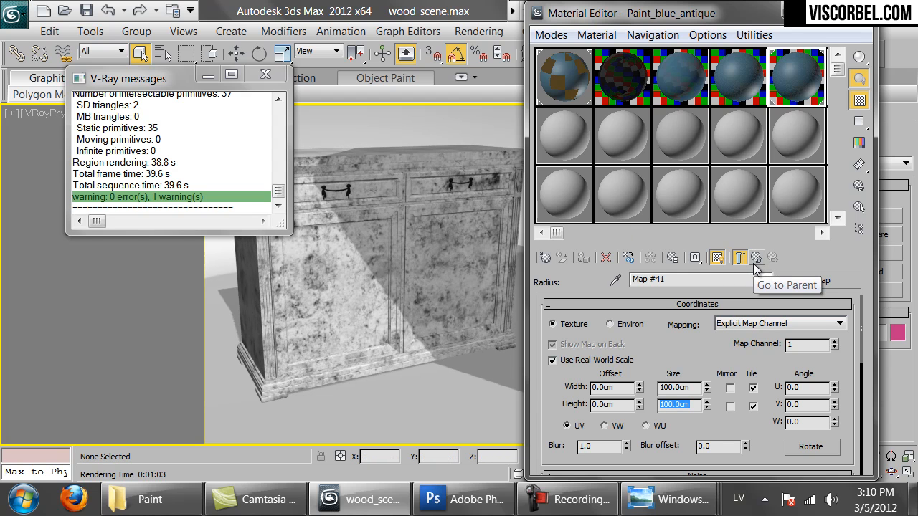
Test-render the cabinet with the bitmap driving the dirt radius, then stop the render
{"action": "left_click_drag", "start_coordinate": [740, 428], "coordinate": [743, 319]}
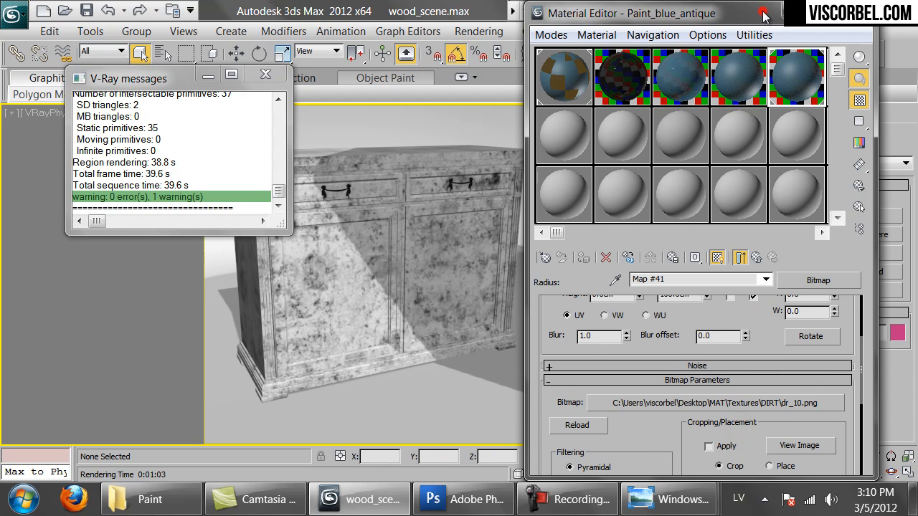
{"action": "left_click_drag", "start_coordinate": [729, 21], "coordinate": [726, 222]}
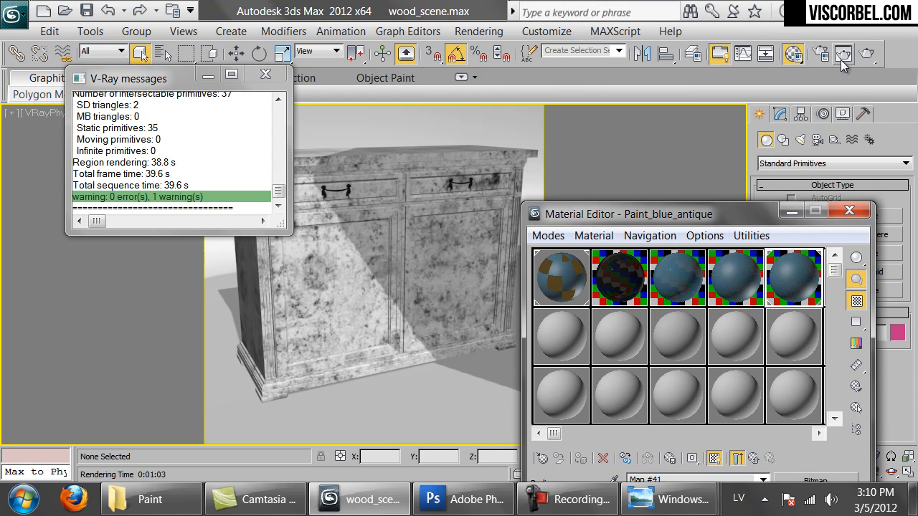
{"action": "left_click", "coordinate": [866, 54]}
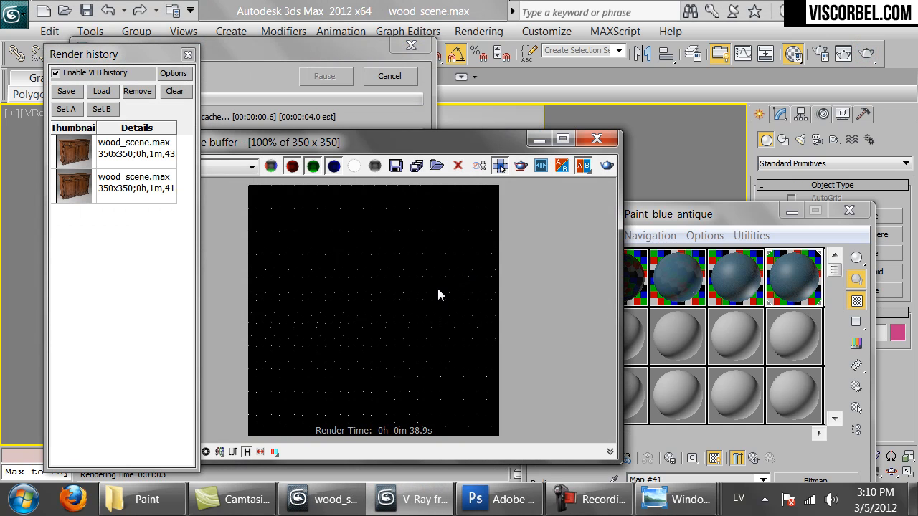
{"action": "left_click", "coordinate": [391, 76]}
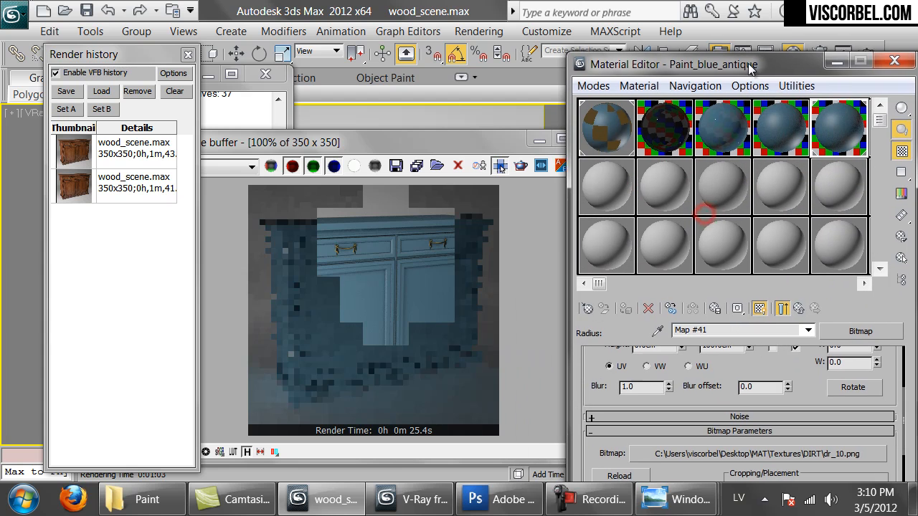
Set the VRayDirt radius to 30 cm, test-render the cabinet and stop the render
{"action": "left_click", "coordinate": [797, 308]}
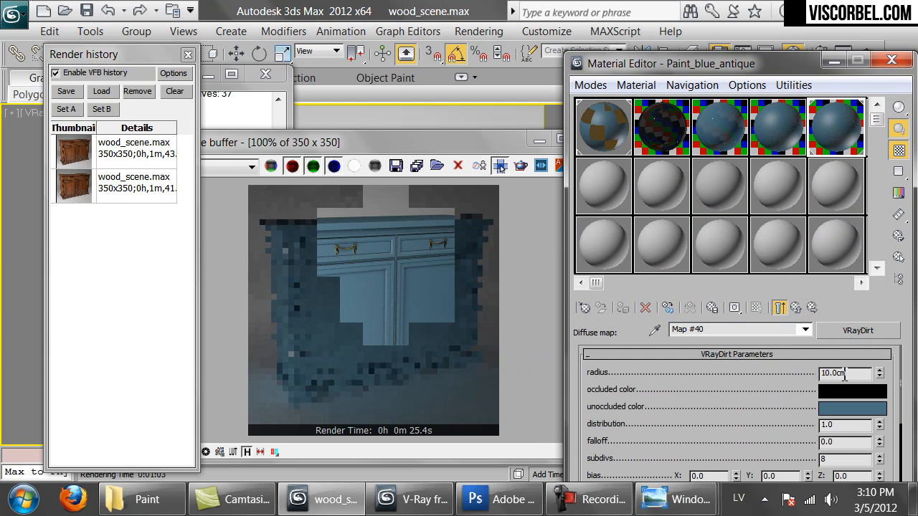
{"action": "double_click", "coordinate": [855, 374]}
{"action": "left_click", "coordinate": [430, 254]}
{"action": "left_click", "coordinate": [606, 164]}
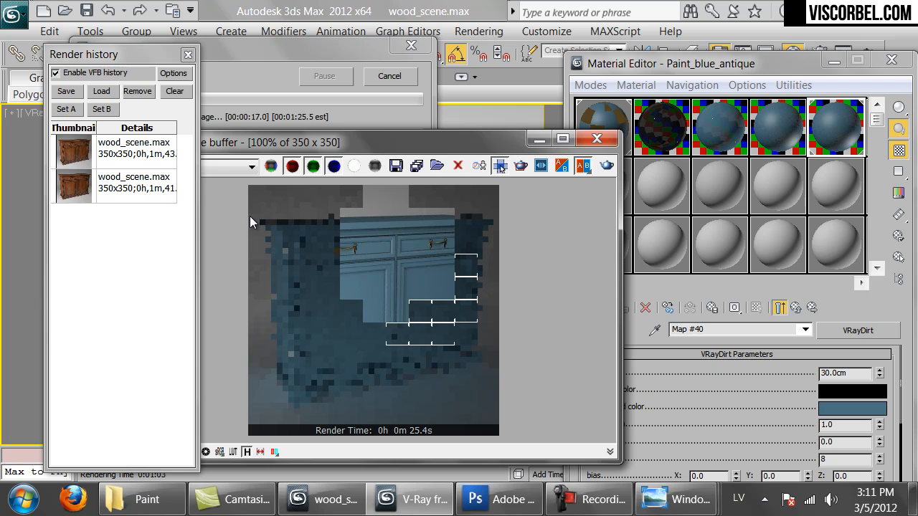
{"action": "left_click", "coordinate": [390, 76]}
Set VRayDirt's occluded color to a bright orange-yellow (red 255, green 138, blue 0) and briefly test-render the cabinet
{"action": "left_click", "coordinate": [882, 369]}
{"action": "left_click", "coordinate": [850, 390]}
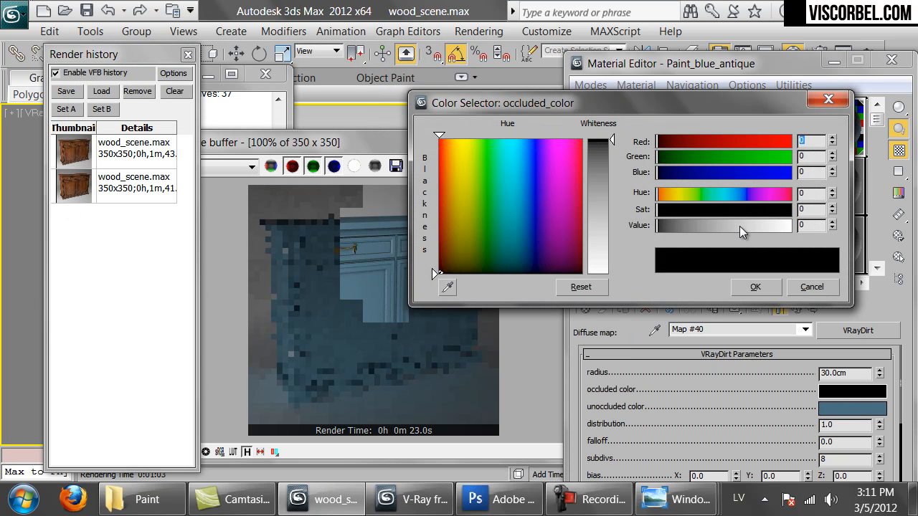
{"action": "left_click_drag", "start_coordinate": [764, 195], "coordinate": [801, 215]}
{"action": "left_click_drag", "start_coordinate": [731, 223], "coordinate": [745, 223]}
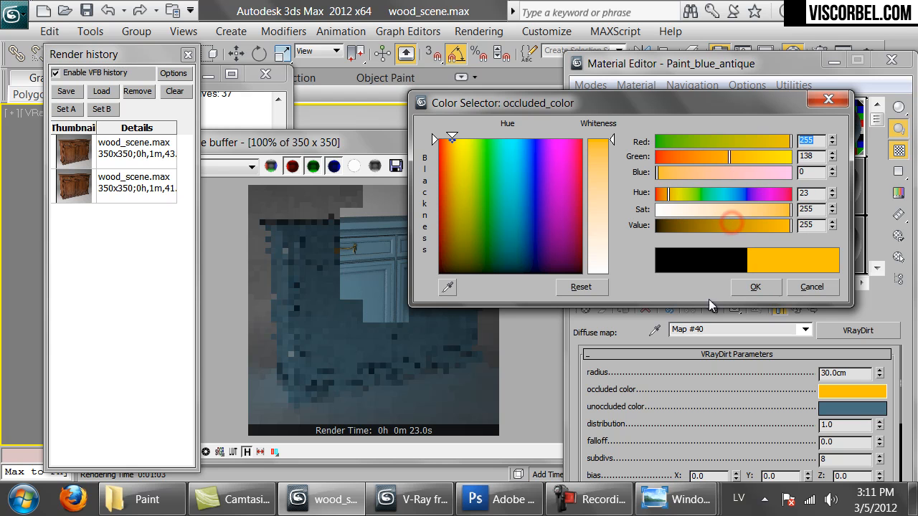
{"action": "left_click", "coordinate": [749, 288]}
{"action": "left_click", "coordinate": [362, 280]}
{"action": "left_click", "coordinate": [606, 165]}
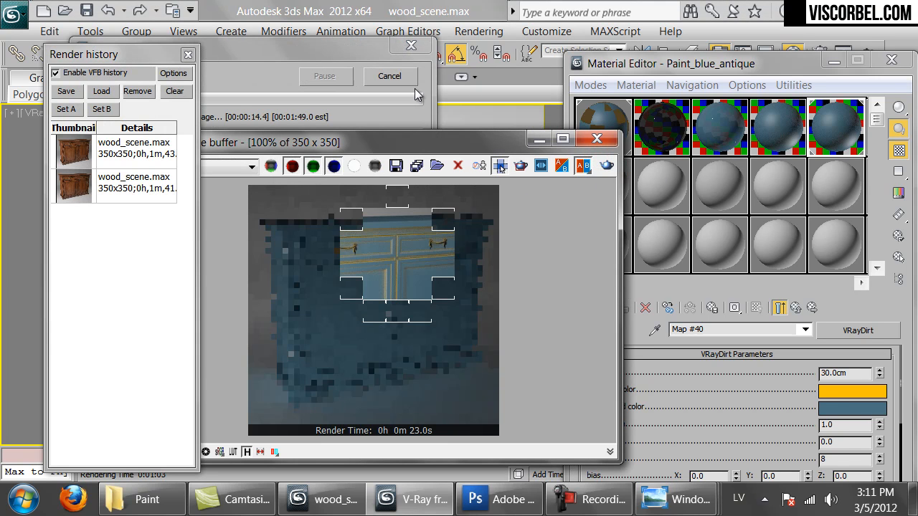
{"action": "left_click", "coordinate": [403, 78]}
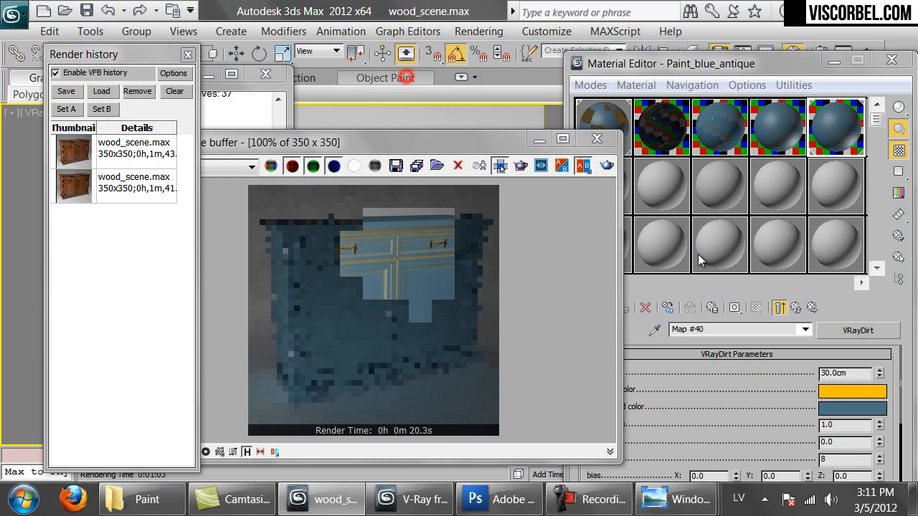
Increase the VRayDirt radius to 60 cm, test-render the cabinet and stop the render
{"action": "double_click", "coordinate": [854, 373]}
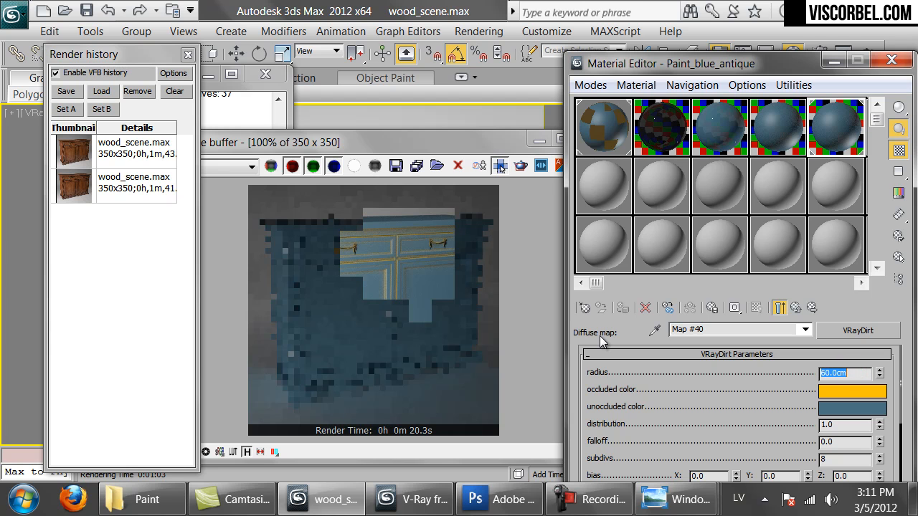
{"action": "left_click", "coordinate": [513, 252]}
{"action": "left_click", "coordinate": [606, 165]}
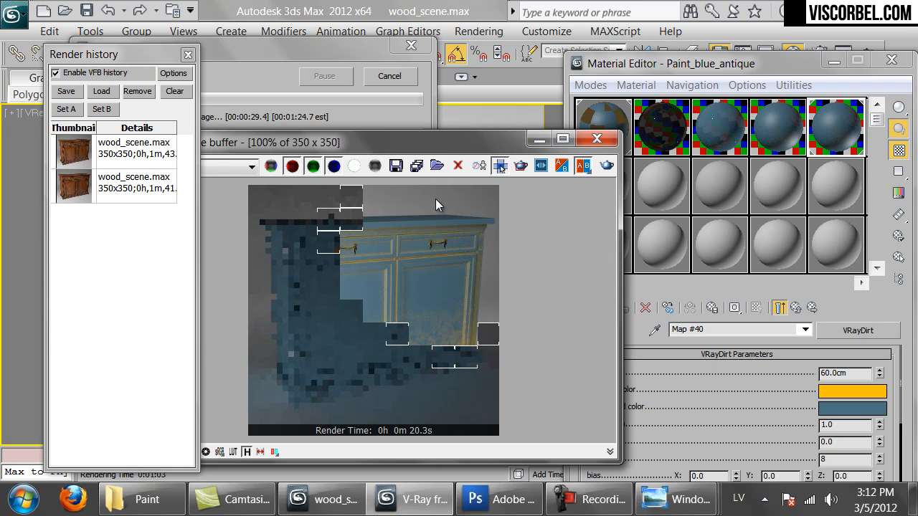
{"action": "left_click", "coordinate": [394, 82]}
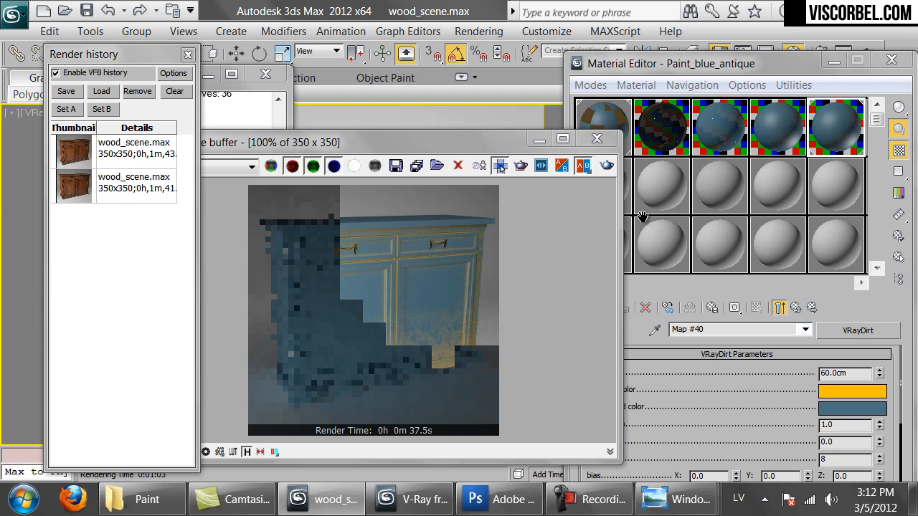
Set VRayDirt's occluded color back to black and its subdivs to 16
{"action": "left_click", "coordinate": [851, 393]}
{"action": "left_click_drag", "start_coordinate": [789, 225], "coordinate": [501, 225]}
{"action": "left_click", "coordinate": [754, 288]}
{"action": "scroll", "coordinate": [785, 409], "scroll_direction": "down", "scroll_amount": 1}
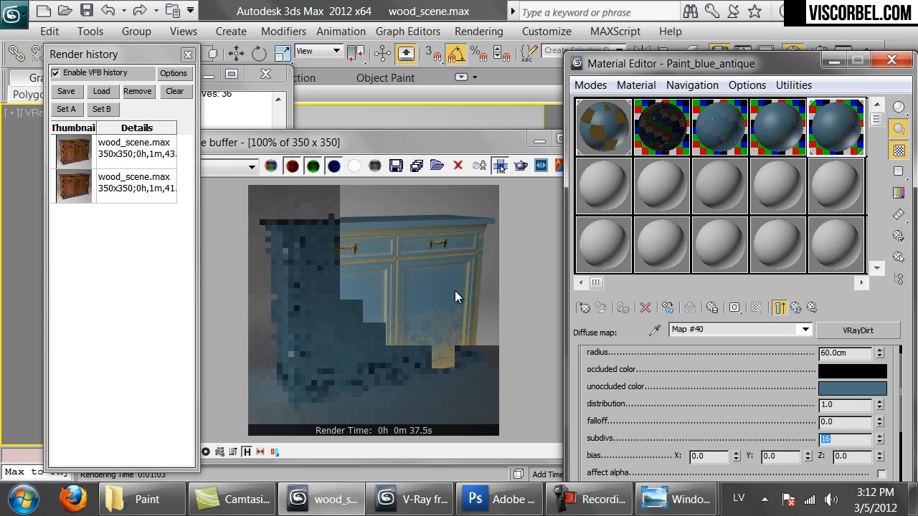
Copy the diffuse VRayDirt map of Paint_blue_antique and paste it as a copy into that map's unoccluded color slot
{"action": "left_click_drag", "start_coordinate": [713, 68], "coordinate": [693, 13]}
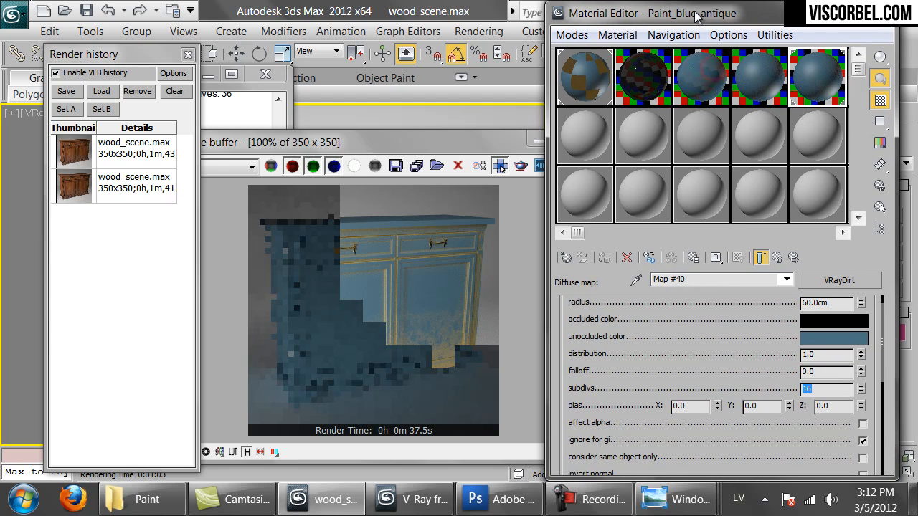
{"action": "left_click", "coordinate": [777, 257]}
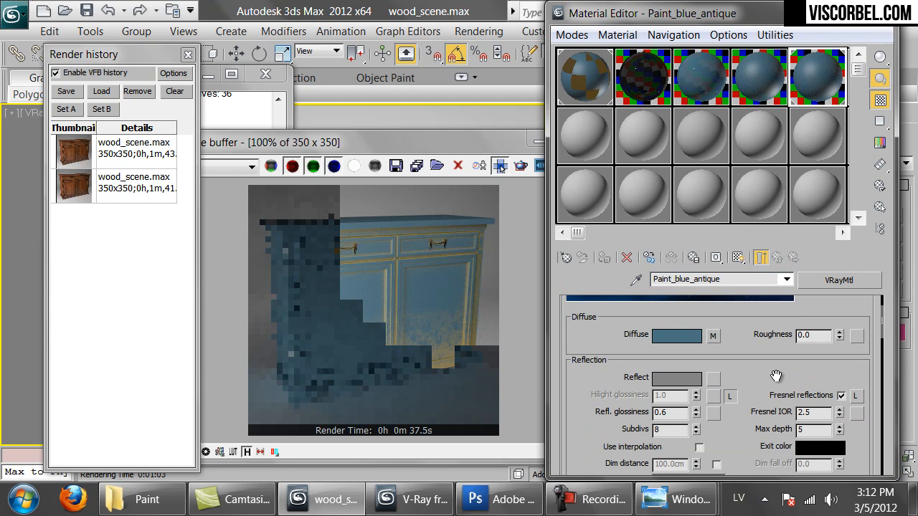
{"action": "scroll", "coordinate": [746, 351], "scroll_direction": "up", "scroll_amount": 1}
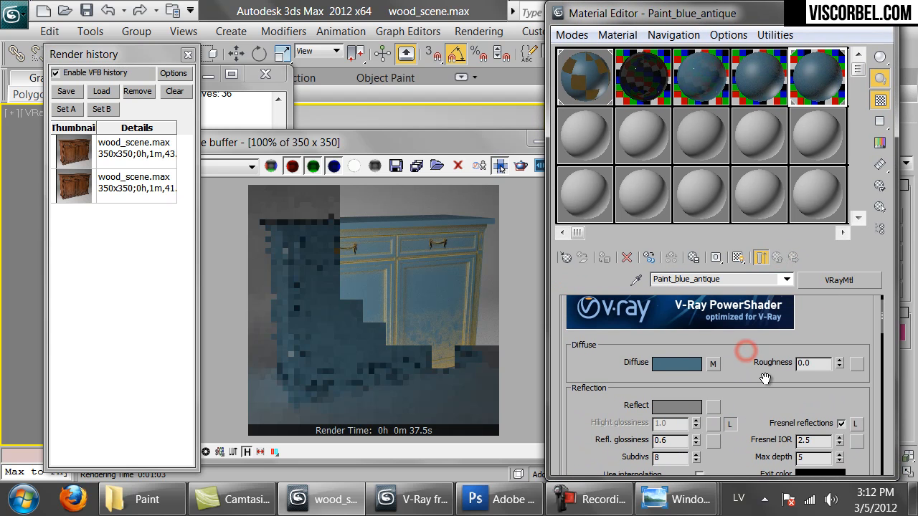
{"action": "right_click", "coordinate": [713, 367]}
{"action": "left_click", "coordinate": [734, 386]}
{"action": "left_click", "coordinate": [714, 365]}
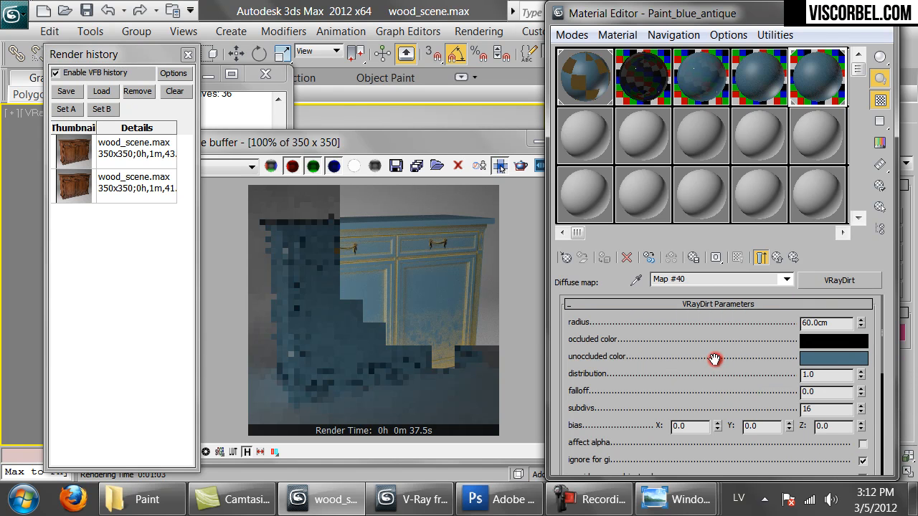
{"action": "scroll", "coordinate": [694, 375], "scroll_direction": "down", "scroll_amount": 5}
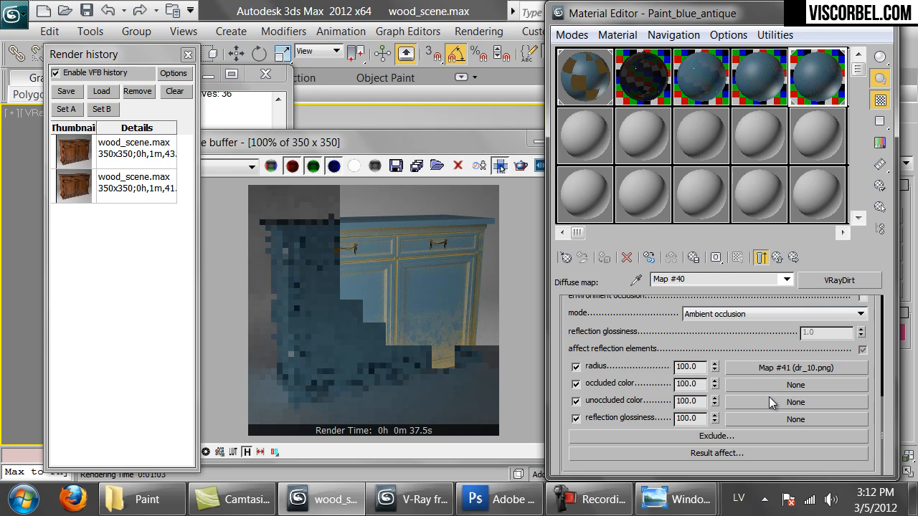
{"action": "right_click", "coordinate": [767, 406]}
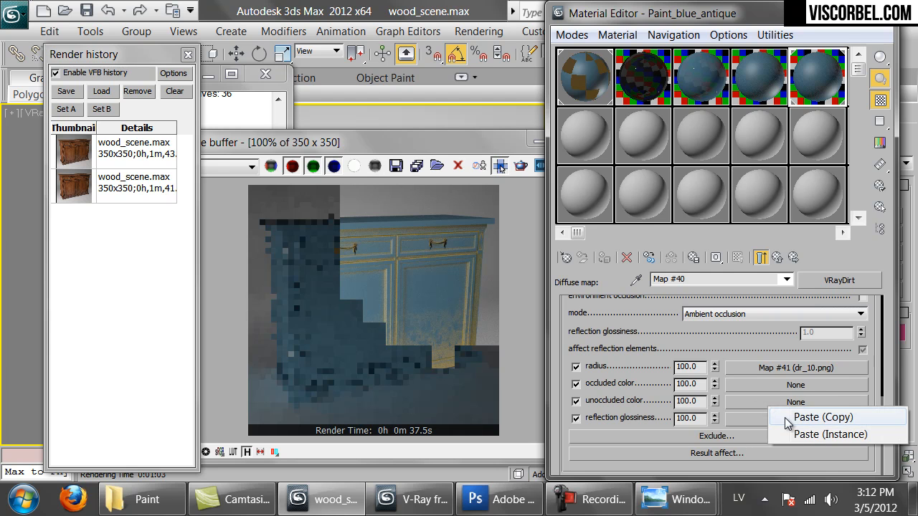
{"action": "left_click", "coordinate": [789, 417]}
Paste another copy of the VRayDirt map into the nested VRayDirt's own unoccluded color slot
{"action": "left_click", "coordinate": [789, 401]}
{"action": "right_click", "coordinate": [781, 403]}
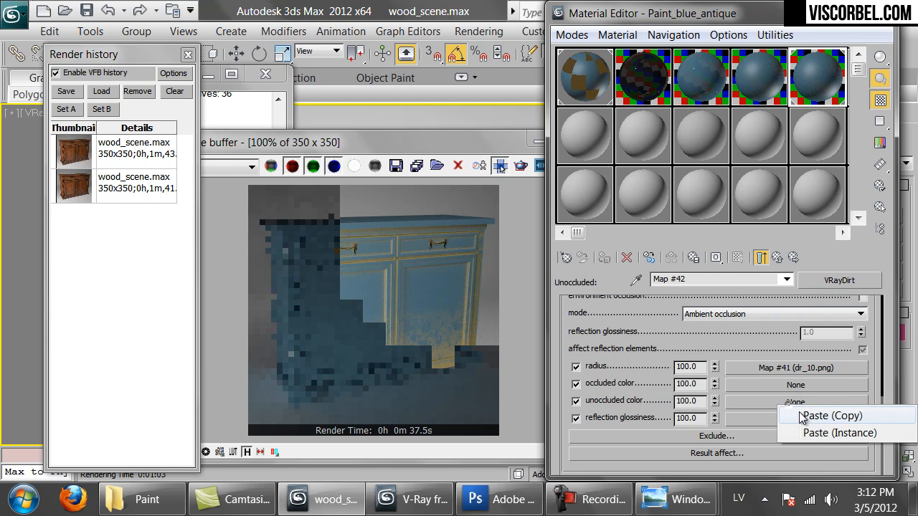
{"action": "left_click", "coordinate": [808, 422]}
Test-render the cabinet with the stacked VRayDirt maps and inspect the lower doors up close
{"action": "left_click", "coordinate": [360, 279]}
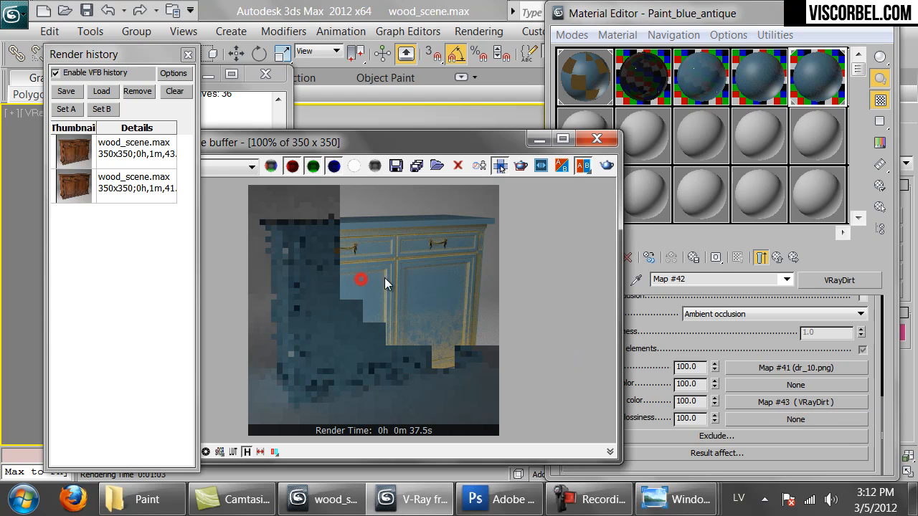
{"action": "left_click", "coordinate": [605, 166]}
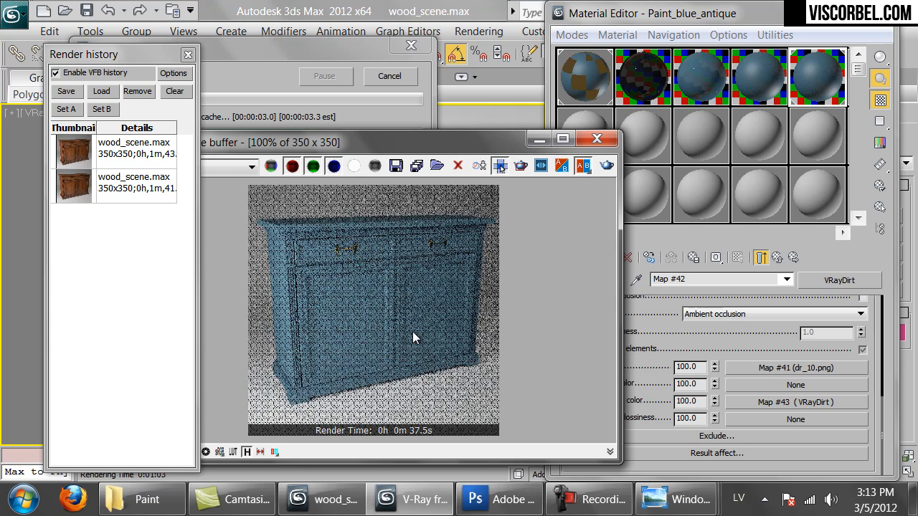
{"action": "scroll", "coordinate": [412, 331], "scroll_direction": "up", "scroll_amount": 2}
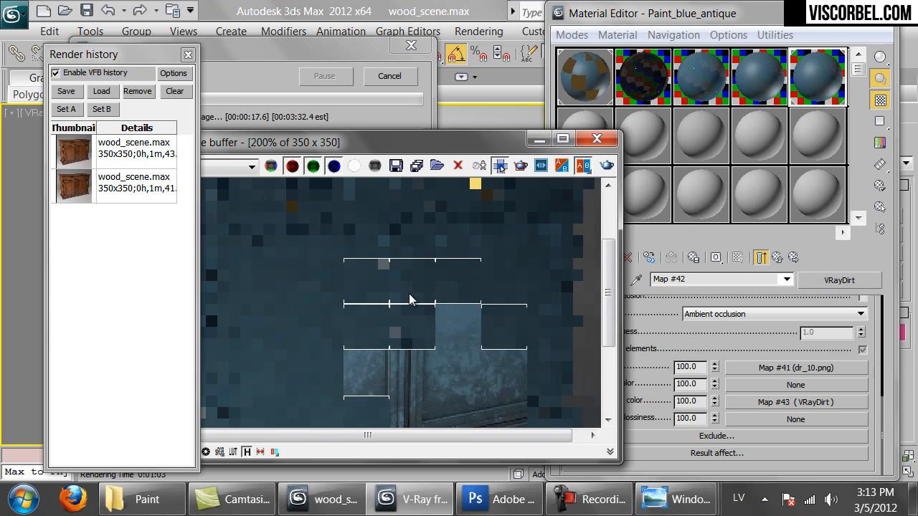
{"action": "scroll", "coordinate": [409, 301], "scroll_direction": "down", "scroll_amount": 2}
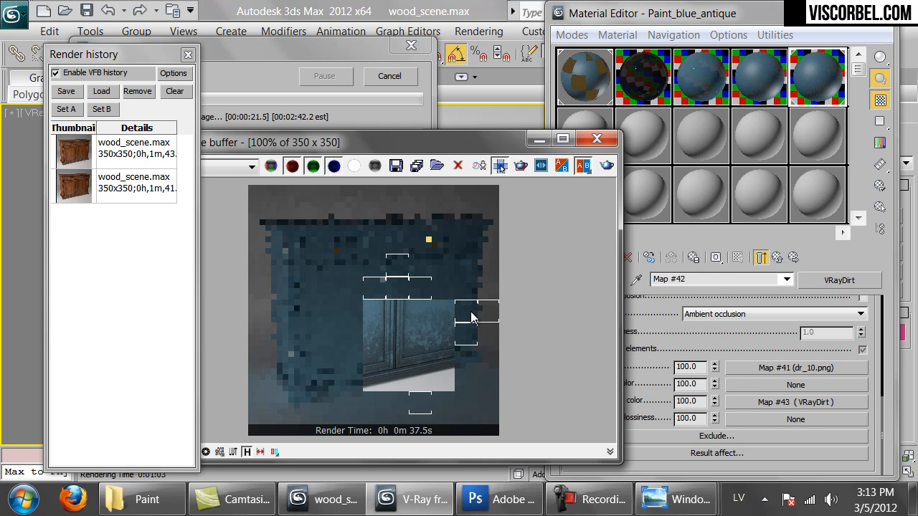
Compare the rendered cabinet with the reference photos in Windows Photo Viewer, including the red lacquer sideboard and the worn chest in 25056e.jpg
{"action": "mouse_move", "coordinate": [688, 498]}
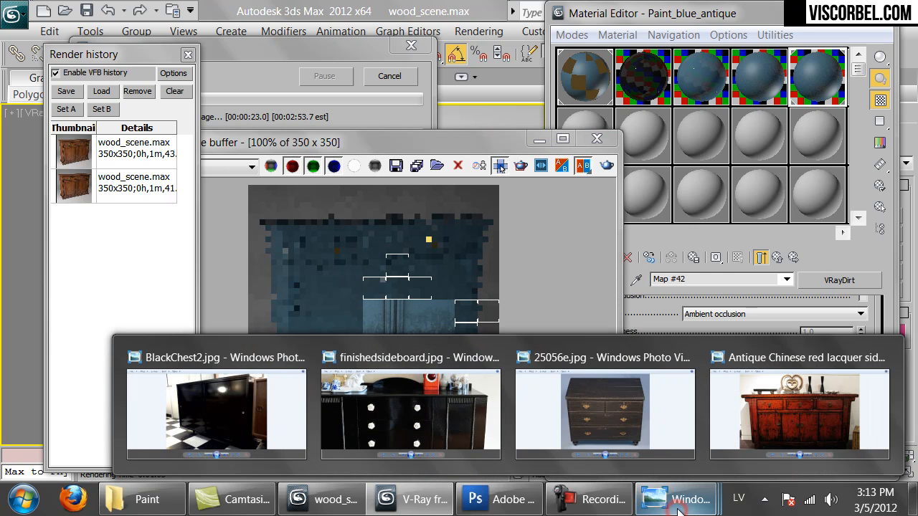
{"action": "left_click", "coordinate": [762, 421]}
{"action": "left_click", "coordinate": [417, 494]}
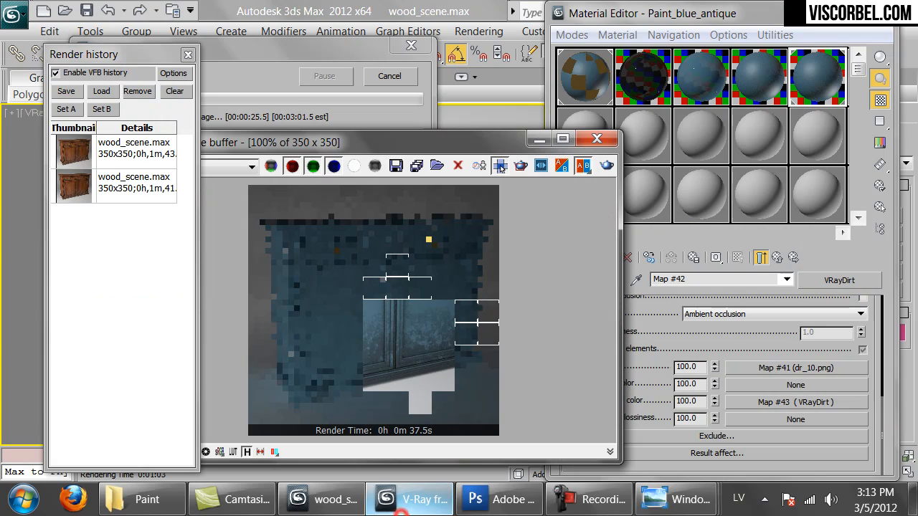
{"action": "mouse_move", "coordinate": [678, 499]}
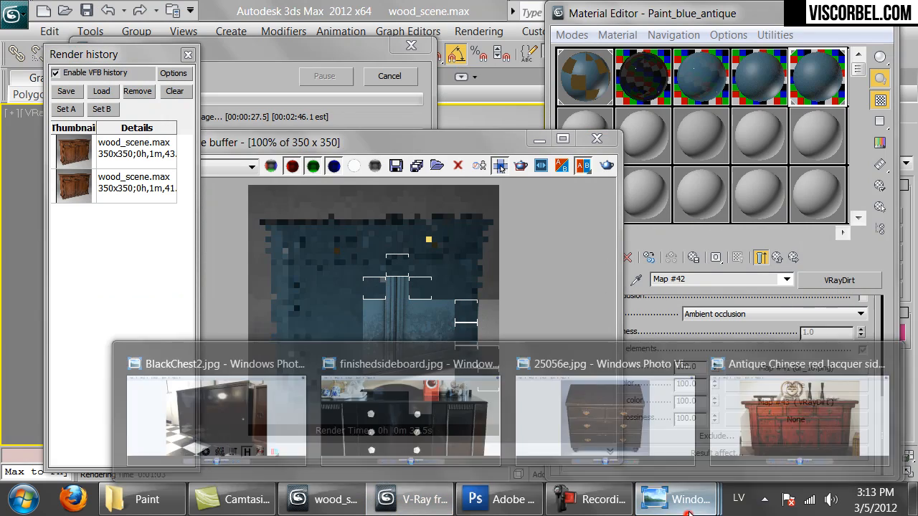
{"action": "left_click", "coordinate": [787, 421]}
{"action": "left_click", "coordinate": [414, 500]}
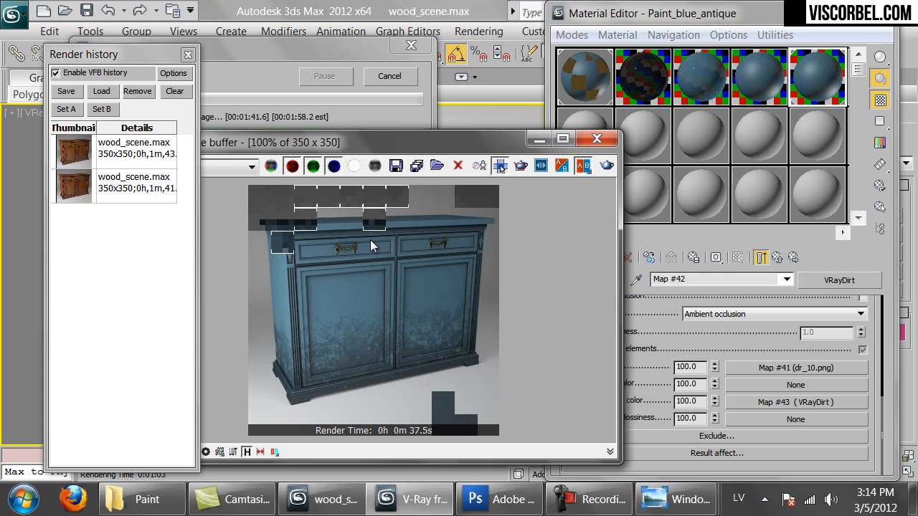
{"action": "mouse_move", "coordinate": [674, 506]}
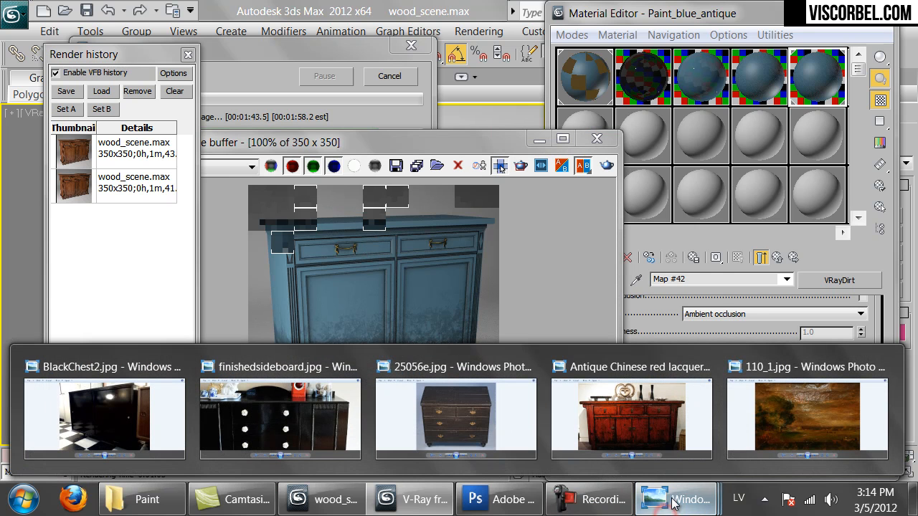
{"action": "left_click", "coordinate": [452, 416]}
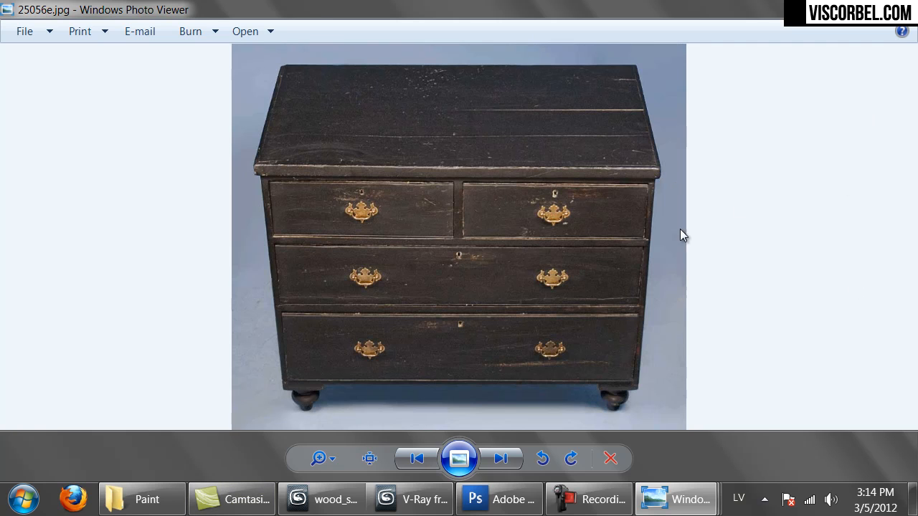
{"action": "left_click", "coordinate": [413, 499]}
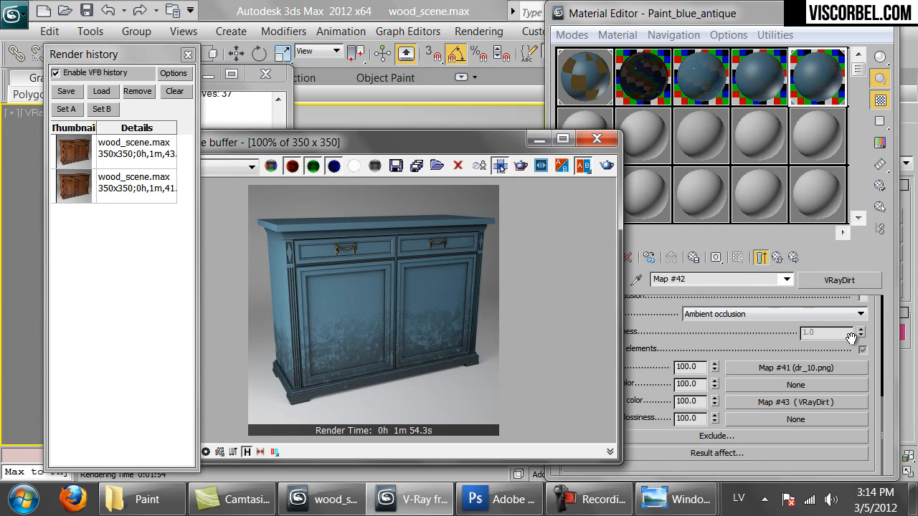
Close the frame buffer, duplicate Paint_blue_antique into the first empty material slot and name it Paint_blue_antique_worn edges
{"action": "left_click", "coordinate": [597, 138]}
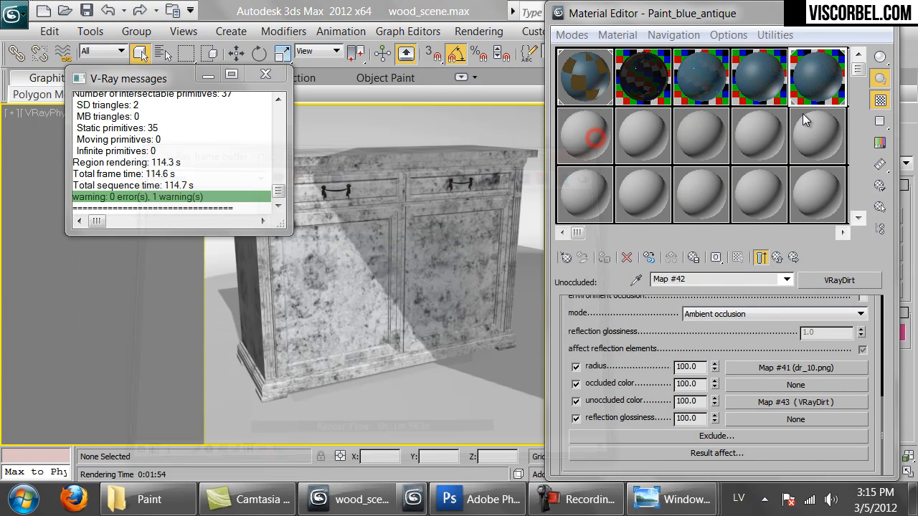
{"action": "left_click", "coordinate": [568, 143]}
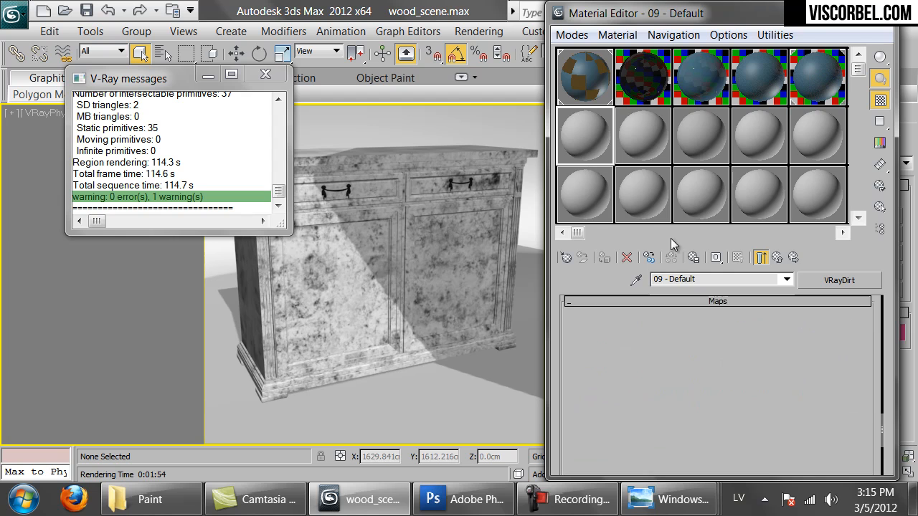
{"action": "left_click", "coordinate": [742, 281]}
{"action": "type", "text": "_worn edges"}
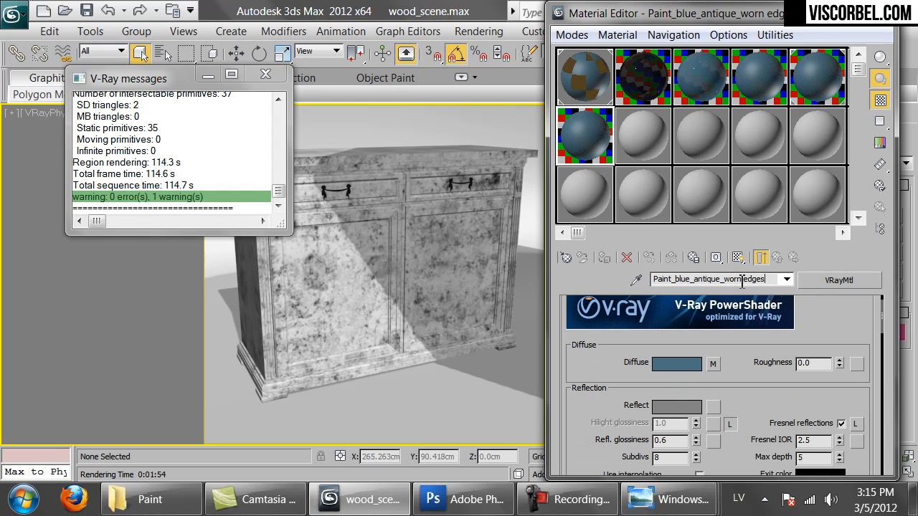
Copy the VRayDirt map from the diffuse slot of Paint_blue_antique_worn edges
{"action": "mouse_move", "coordinate": [740, 391]}
{"action": "left_mouse_down"}
{"action": "mouse_move", "coordinate": [736, 364]}
{"action": "mouse_move", "coordinate": [739, 382]}
{"action": "left_mouse_up"}
{"action": "right_click", "coordinate": [710, 355]}
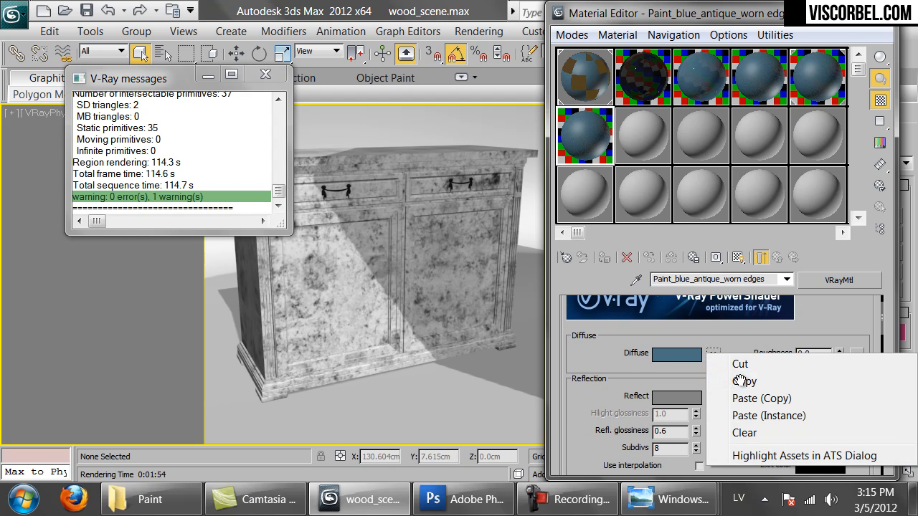
{"action": "left_click", "coordinate": [743, 384]}
{"action": "left_click", "coordinate": [712, 354]}
{"action": "left_click", "coordinate": [850, 281]}
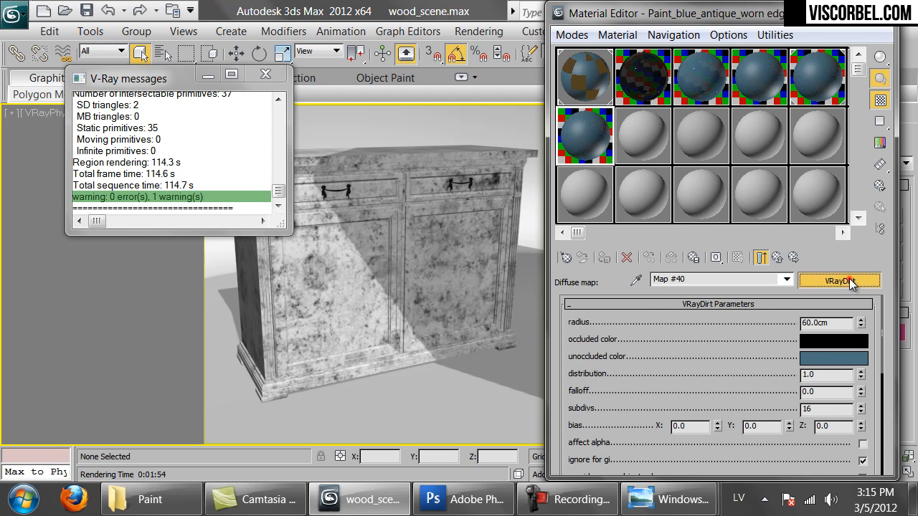
{"action": "left_click", "coordinate": [649, 13]}
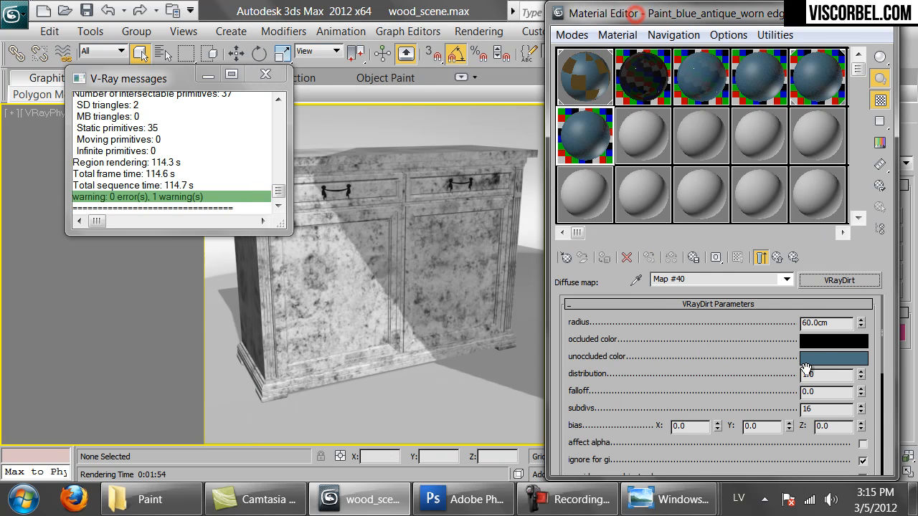
Clear the diffuse map of Paint_blue_antique_worn edges and assign a new VRayDirt map in its place
{"action": "left_click", "coordinate": [777, 256]}
{"action": "right_click", "coordinate": [715, 356]}
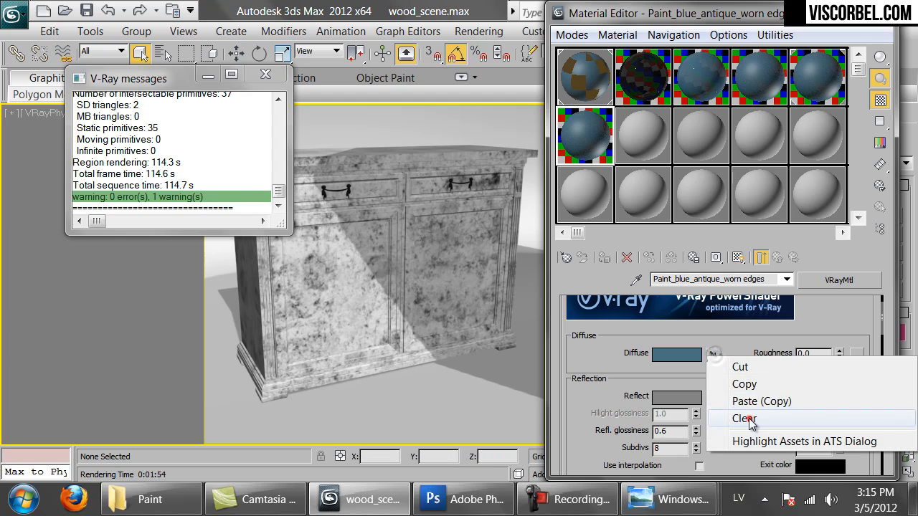
{"action": "left_click", "coordinate": [743, 418]}
{"action": "left_click", "coordinate": [712, 354]}
{"action": "left_click", "coordinate": [439, 361]}
{"action": "scroll", "coordinate": [358, 387], "scroll_direction": "down", "scroll_amount": 7}
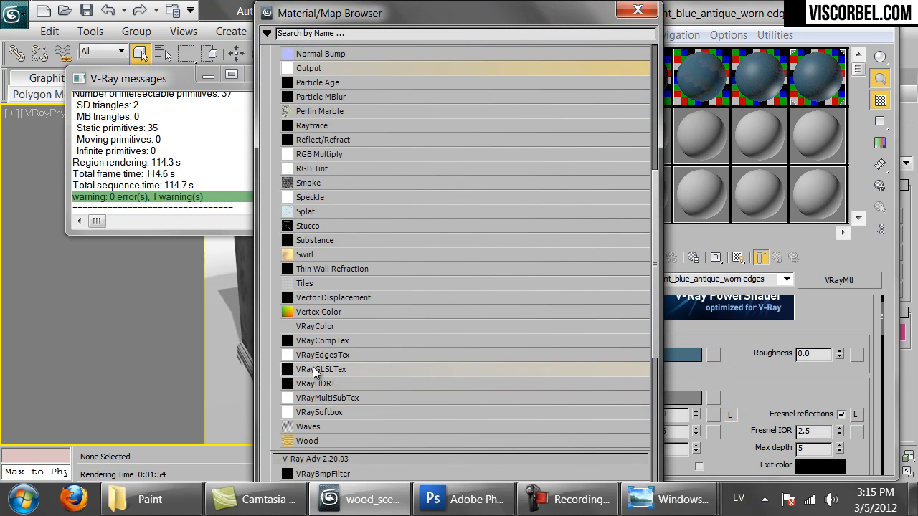
{"action": "scroll", "coordinate": [307, 456], "scroll_direction": "down", "scroll_amount": 3}
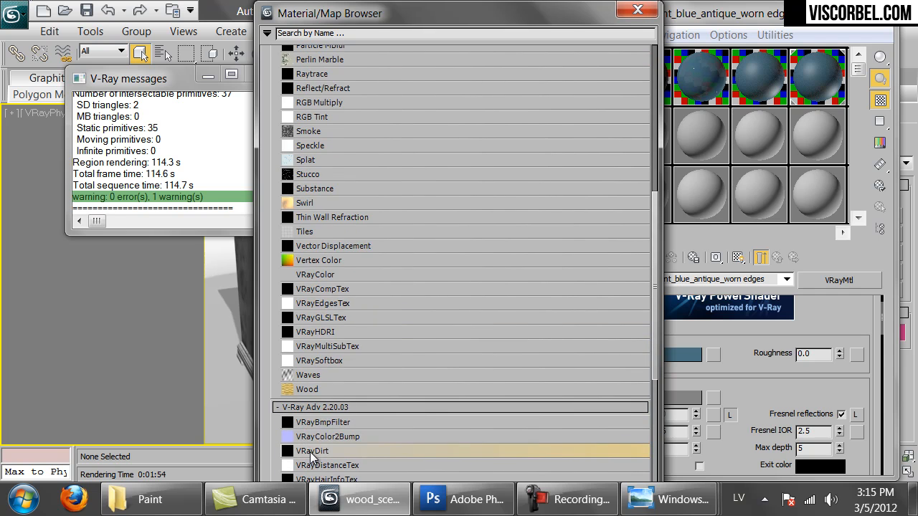
{"action": "double_click", "coordinate": [309, 451]}
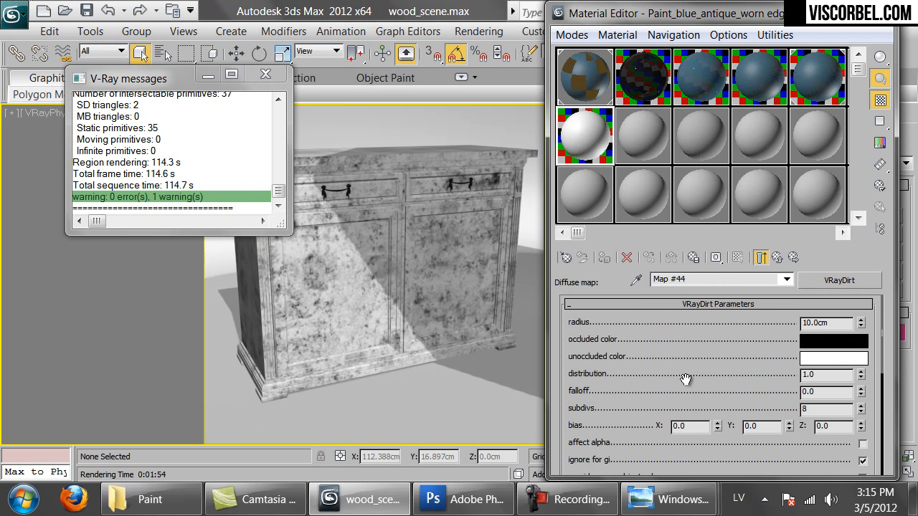
Paste the copied antique VRayDirt map as a copy into the new VRayDirt's unoccluded color slot
{"action": "scroll", "coordinate": [684, 380], "scroll_direction": "down", "scroll_amount": 10}
{"action": "right_click", "coordinate": [753, 403]}
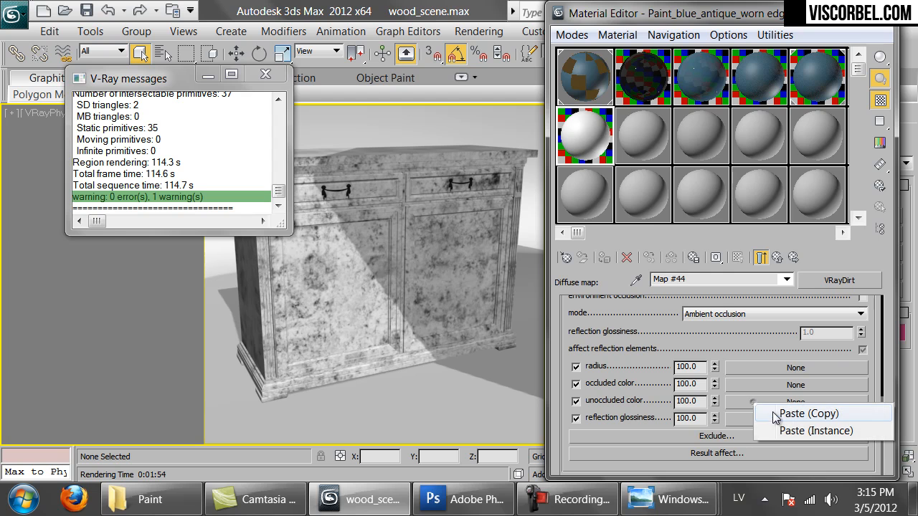
{"action": "left_click", "coordinate": [792, 414]}
Enable invert normal on the new VRayDirt and set its radius to 2 cm
{"action": "left_click", "coordinate": [614, 315]}
{"action": "scroll", "coordinate": [614, 315], "scroll_direction": "up", "scroll_amount": 5}
{"action": "scroll", "coordinate": [808, 352], "scroll_direction": "down", "scroll_amount": 3}
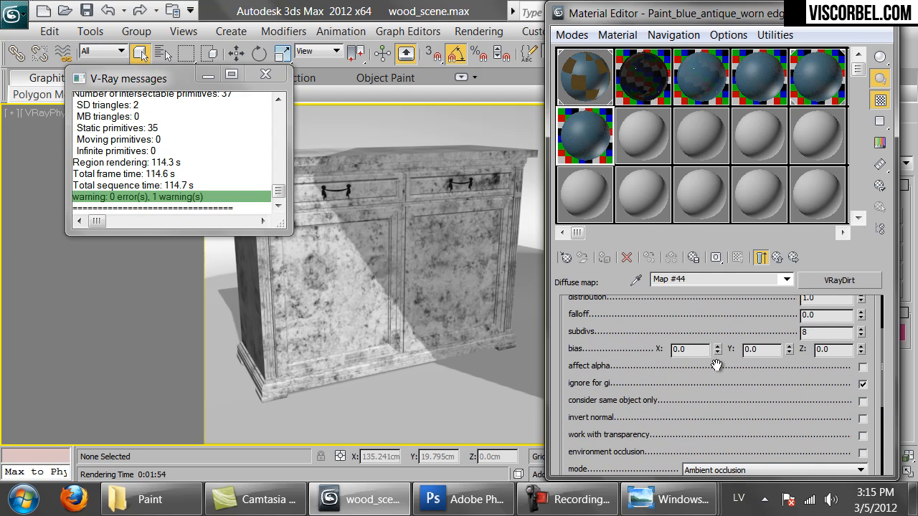
{"action": "left_click", "coordinate": [862, 417]}
{"action": "scroll", "coordinate": [823, 373], "scroll_direction": "up", "scroll_amount": 4}
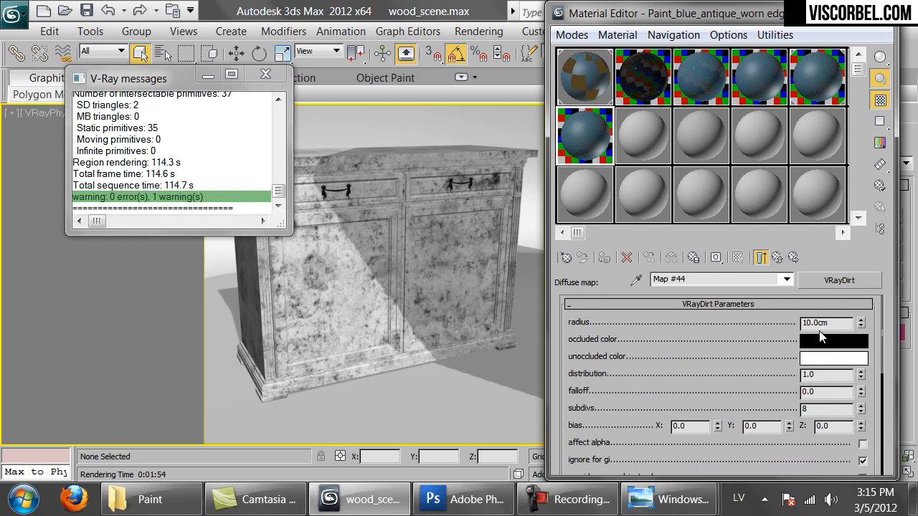
{"action": "double_click", "coordinate": [830, 324]}
{"action": "type", "text": "2"}
{"action": "key", "text": "Return"}
Set the new VRayDirt's occluded color to a brown with hue 20, saturation 197 and value 60
{"action": "left_click", "coordinate": [820, 346]}
{"action": "left_click_drag", "start_coordinate": [676, 225], "coordinate": [773, 213]}
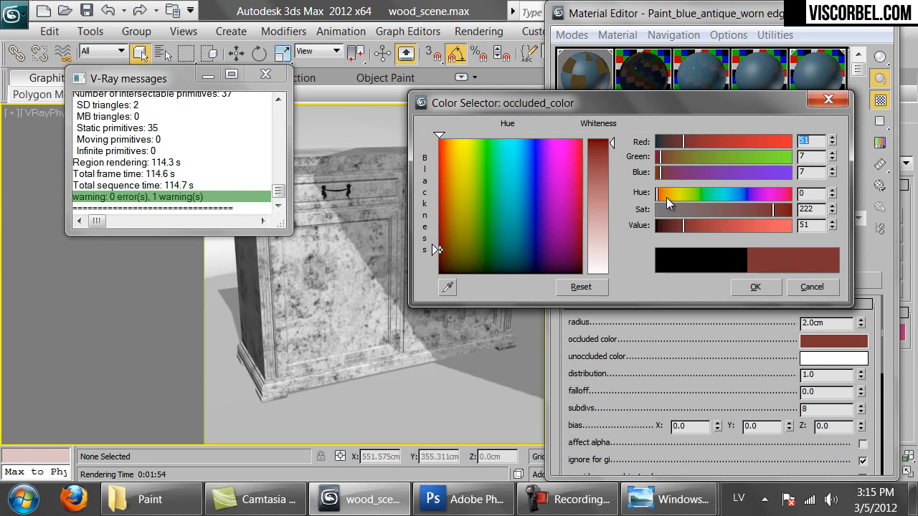
{"action": "left_click", "coordinate": [666, 197]}
{"action": "left_click", "coordinate": [678, 225]}
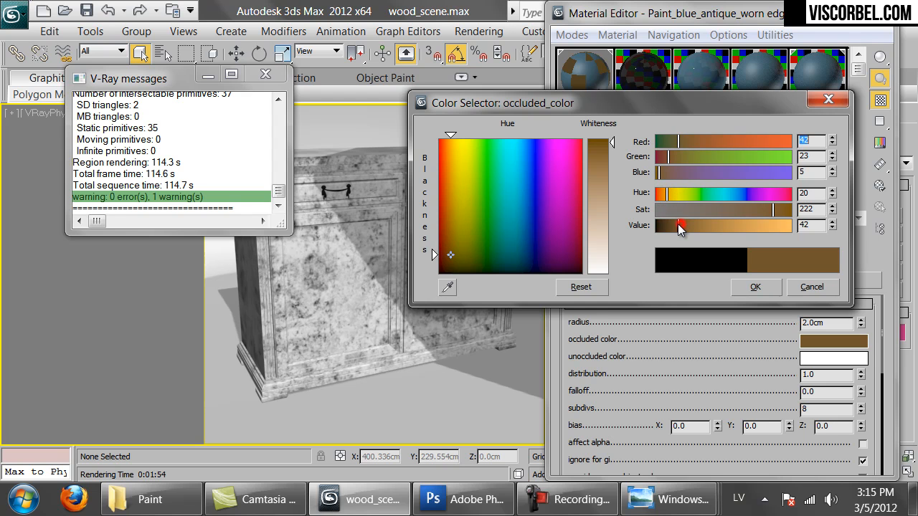
{"action": "left_click_drag", "start_coordinate": [681, 226], "coordinate": [686, 224]}
{"action": "left_click", "coordinate": [760, 211]}
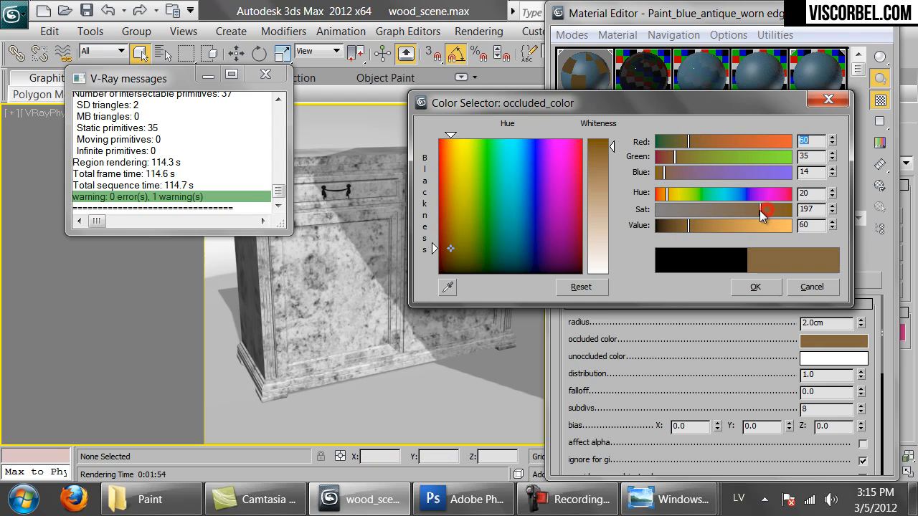
{"action": "left_click", "coordinate": [755, 287]}
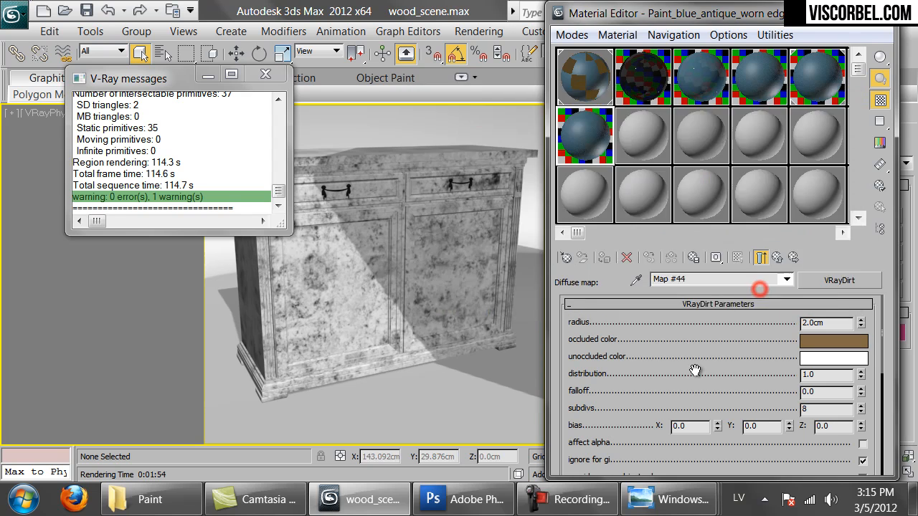
Lower the occluded color's saturation to 173 on the diffuse VRayDirt of the worn-edges material
{"action": "left_click", "coordinate": [814, 344]}
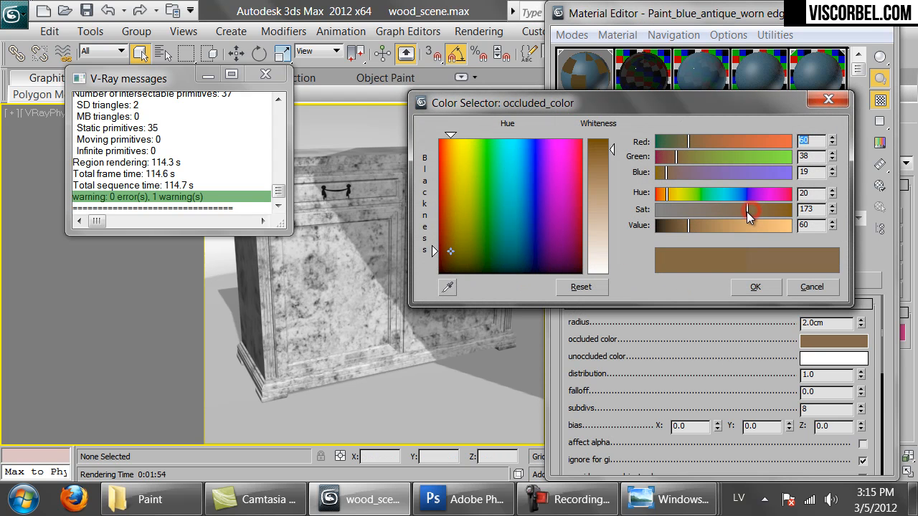
{"action": "left_click", "coordinate": [755, 287]}
{"action": "scroll", "coordinate": [734, 385], "scroll_direction": "down", "scroll_amount": 5}
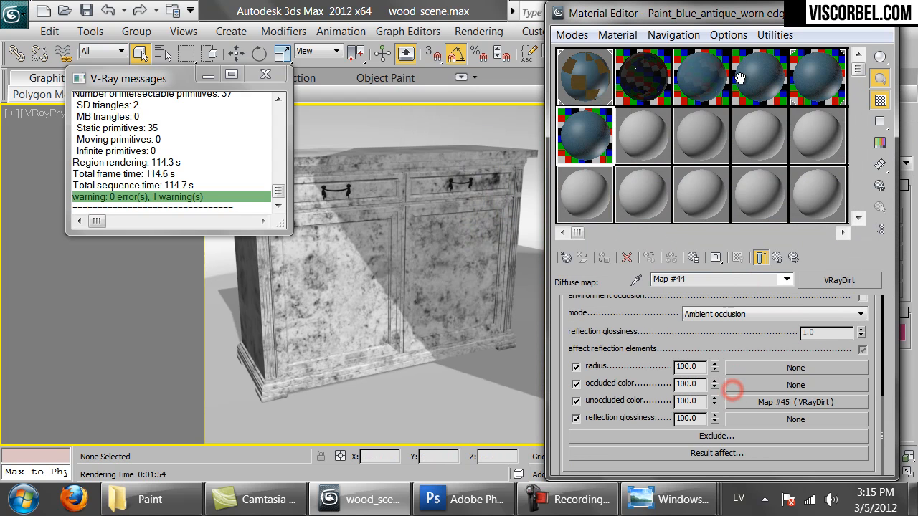
{"action": "scroll", "coordinate": [717, 372], "scroll_direction": "up", "scroll_amount": 5}
Assign Paint_blue_antique_worn edges as an instance to sub-material ID 1 of the cabinet's Multi/Sub-Object material
{"action": "left_click", "coordinate": [582, 71]}
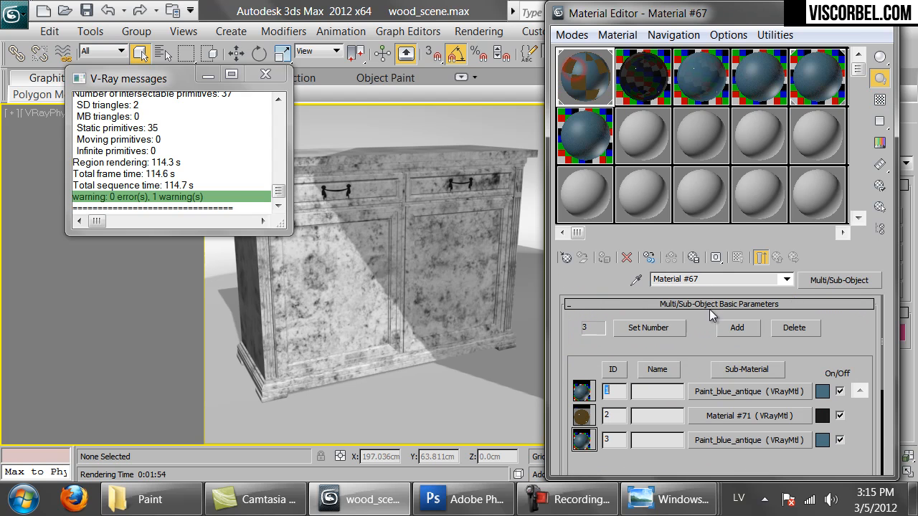
{"action": "left_click_drag", "start_coordinate": [580, 140], "coordinate": [762, 392]}
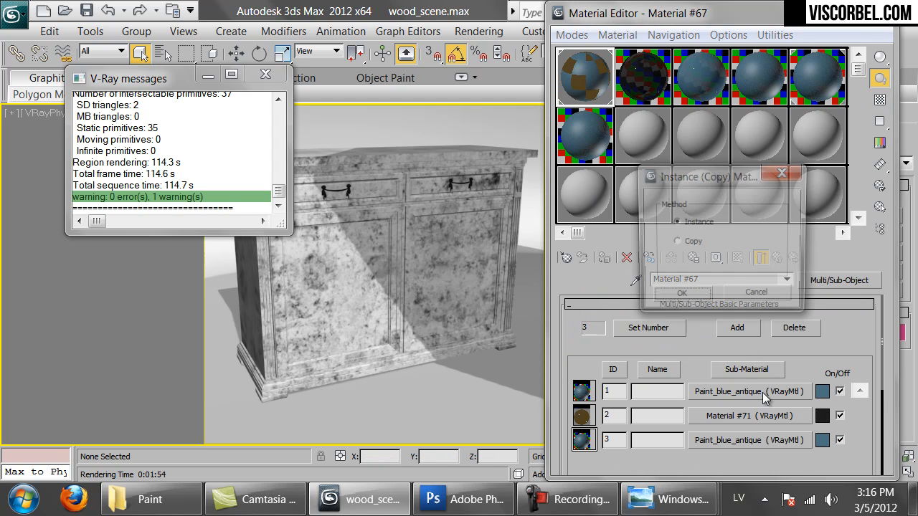
{"action": "left_click", "coordinate": [681, 298]}
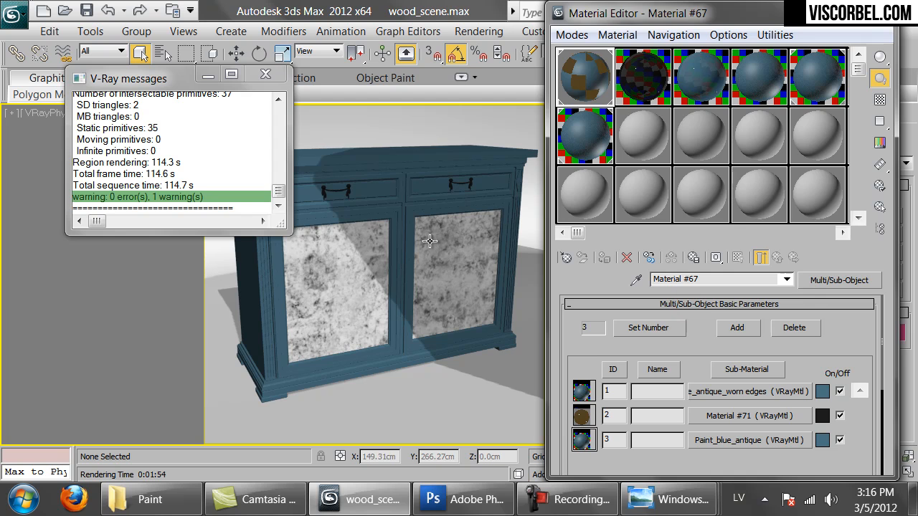
Start a test render of the cabinet to check the worn edges, and cancel it partway through
{"action": "left_click_drag", "start_coordinate": [686, 20], "coordinate": [720, 146]}
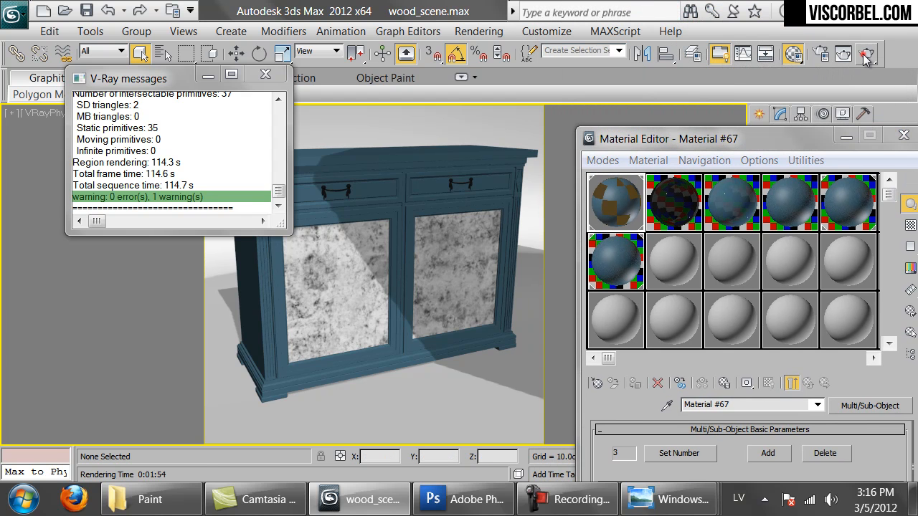
{"action": "key", "text": "shift+q"}
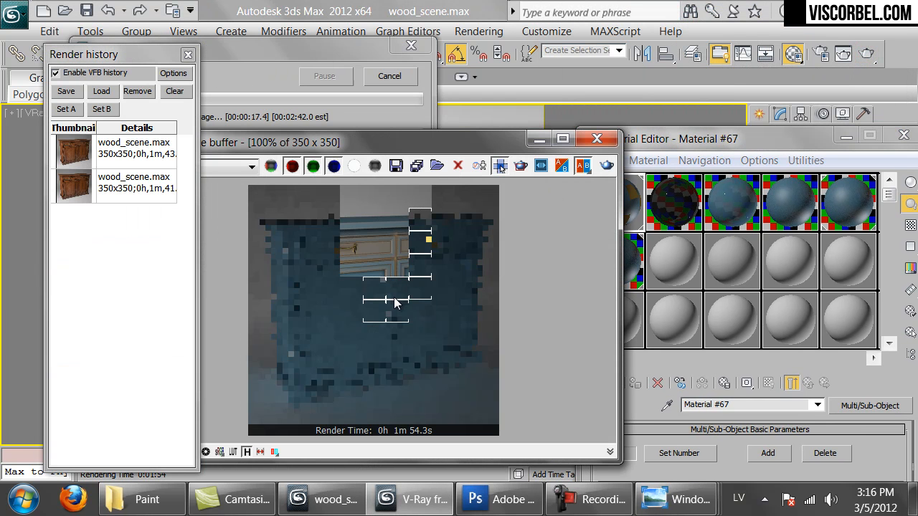
{"action": "left_click", "coordinate": [390, 77]}
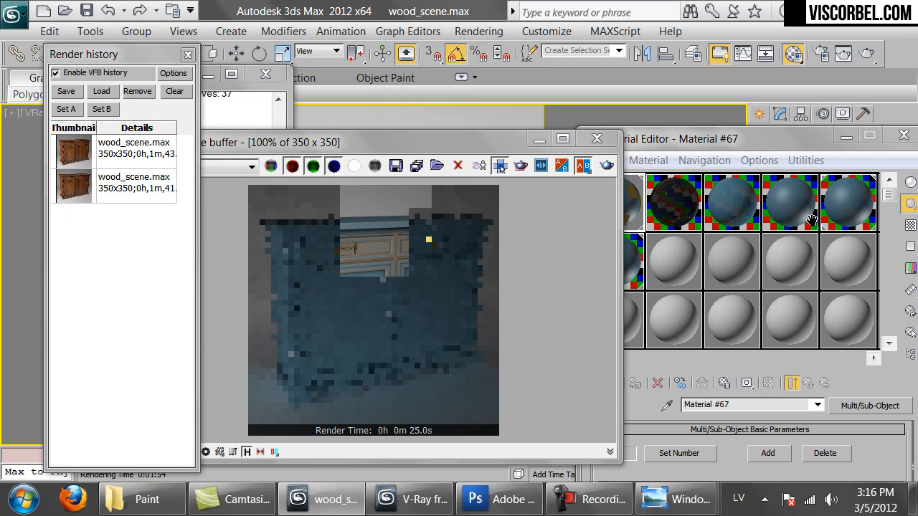
Open the diffuse VRayDirt of the worn-edges sub-material and set its radius to 1 cm
{"action": "left_click_drag", "start_coordinate": [764, 147], "coordinate": [779, 16]}
{"action": "left_click", "coordinate": [640, 141]}
{"action": "left_click", "coordinate": [623, 73]}
{"action": "left_click", "coordinate": [802, 387]}
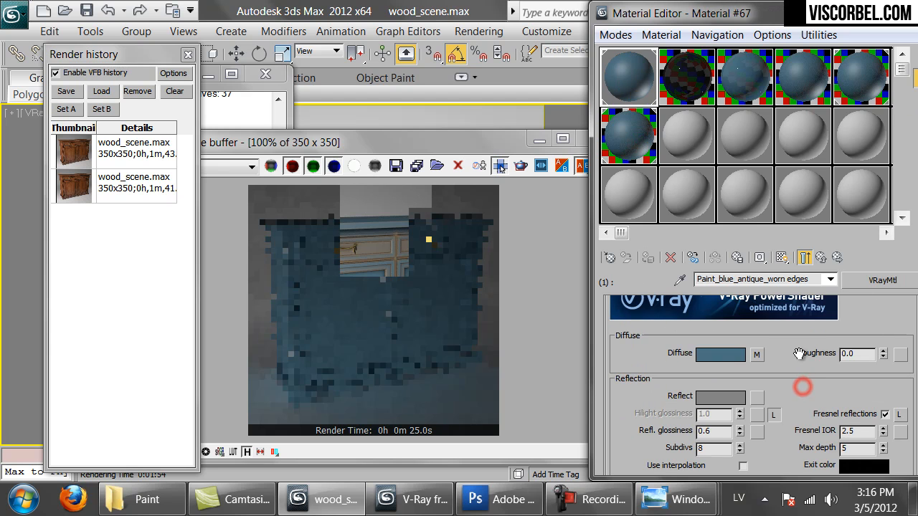
{"action": "left_click", "coordinate": [756, 354]}
{"action": "left_click_drag", "start_coordinate": [844, 322], "coordinate": [684, 275]}
{"action": "type", "text": "1"}
{"action": "key", "text": "Return"}
Assign the dr_6.png bitmap to the VRayDirt's radius map slot and show it in the viewport
{"action": "scroll", "coordinate": [686, 382], "scroll_direction": "down", "scroll_amount": 5}
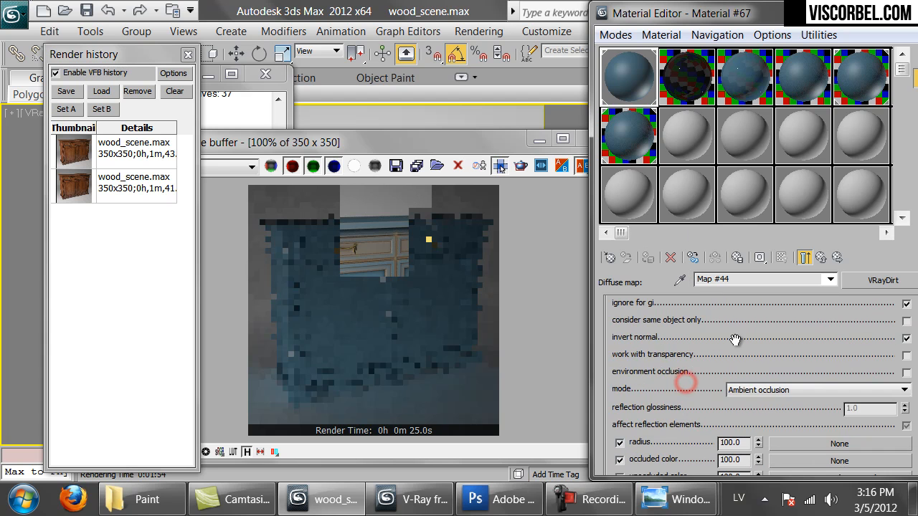
{"action": "left_click", "coordinate": [798, 367]}
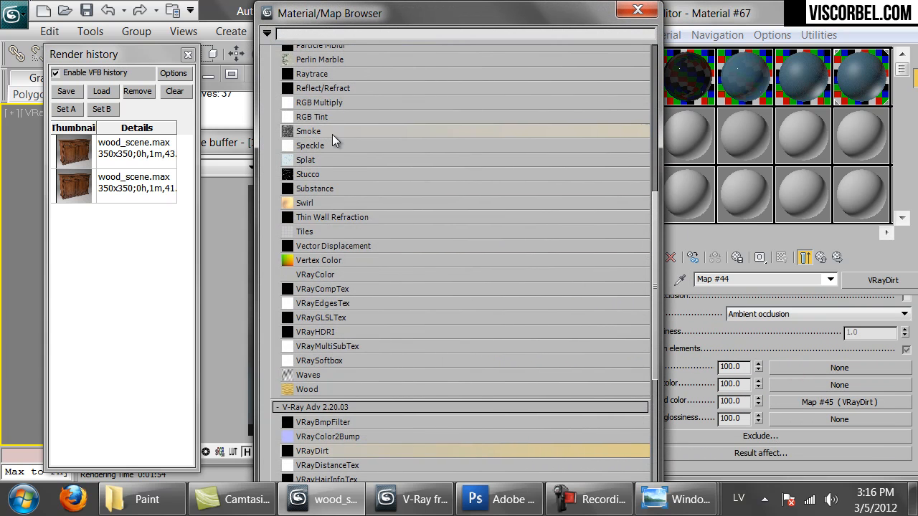
{"action": "scroll", "coordinate": [332, 135], "scroll_direction": "up", "scroll_amount": 7}
{"action": "double_click", "coordinate": [316, 102]}
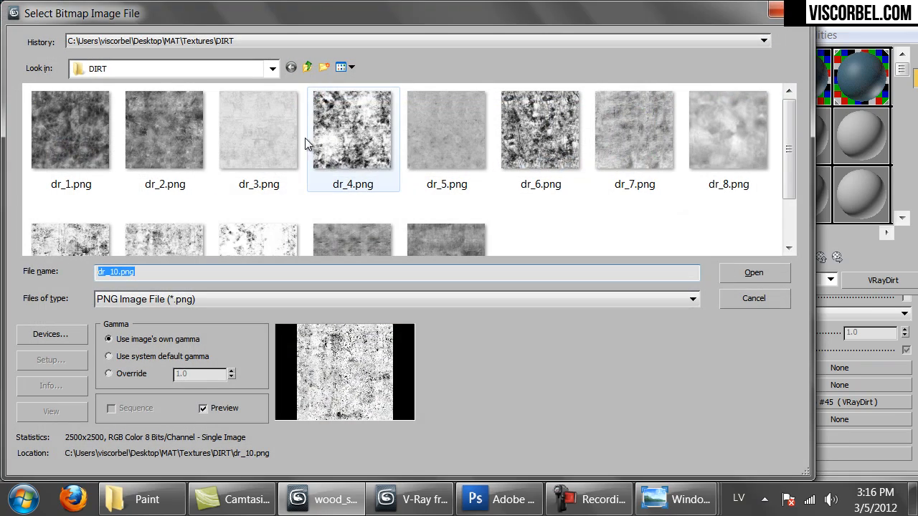
{"action": "left_click", "coordinate": [526, 138]}
{"action": "double_click", "coordinate": [525, 137]}
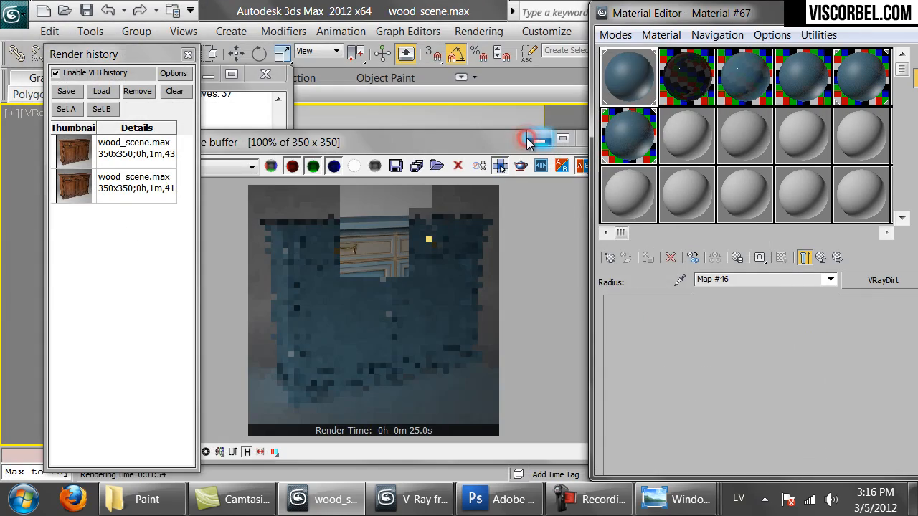
{"action": "left_click", "coordinate": [510, 152]}
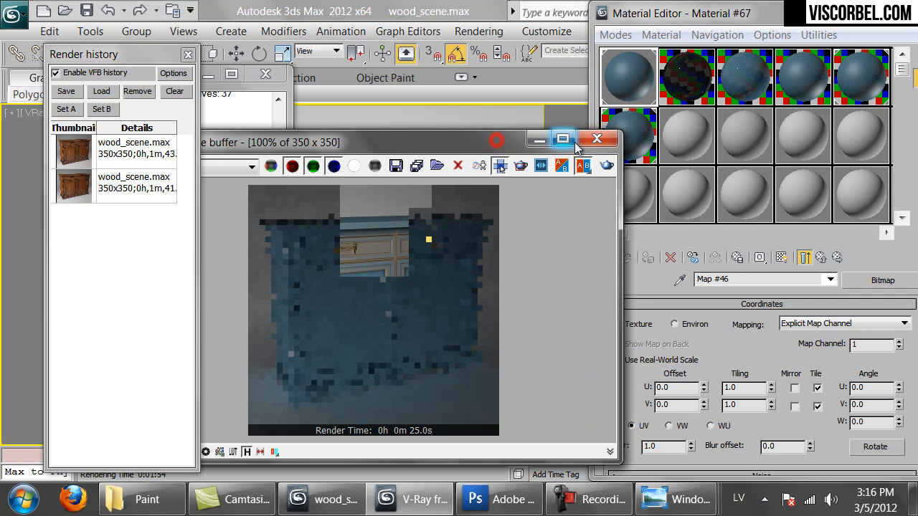
{"action": "left_click", "coordinate": [600, 139]}
{"action": "left_click", "coordinate": [785, 258]}
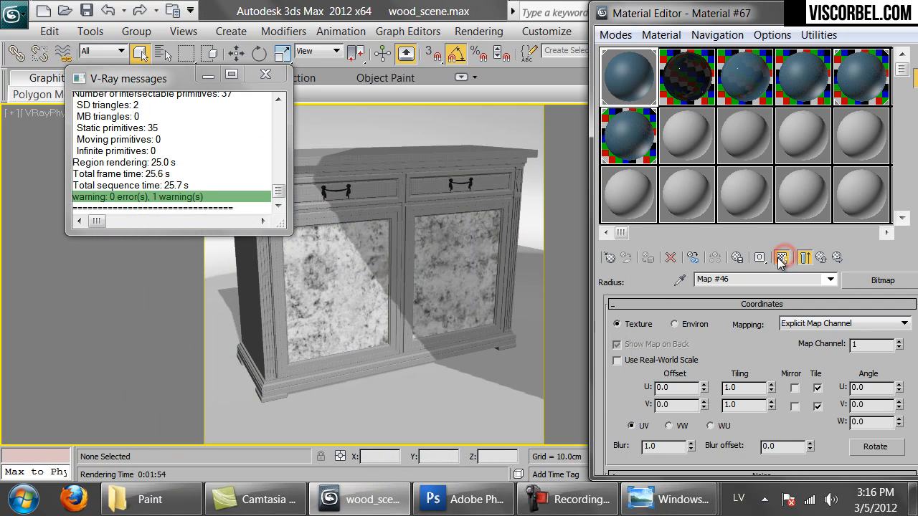
Enable real-world scale for the radius bitmap and set its size to 200 x 200 cm
{"action": "left_click", "coordinate": [638, 361]}
{"action": "double_click", "coordinate": [742, 387]}
{"action": "type", "text": "200"}
{"action": "key", "text": "Tab"}
{"action": "type", "text": "200"}
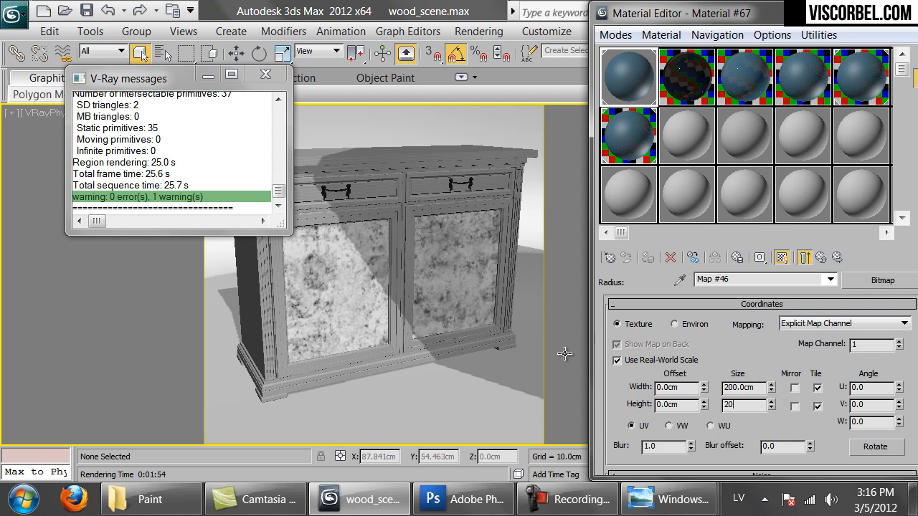
{"action": "key", "text": "Return"}
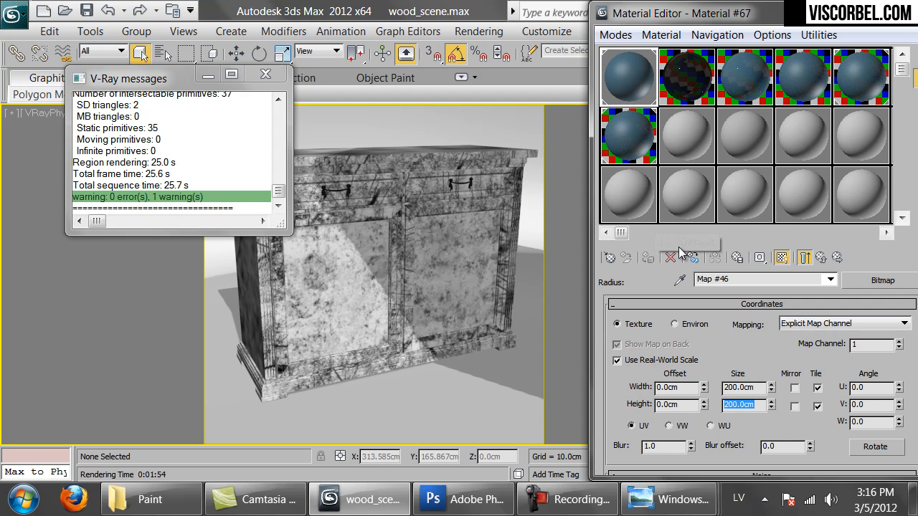
Reduce the radius bitmap's real-world width and height to 100 cm each
{"action": "double_click", "coordinate": [738, 387]}
{"action": "type", "text": "100"}
{"action": "key", "text": "Tab"}
{"action": "type", "text": "100"}
{"action": "key", "text": "Return"}
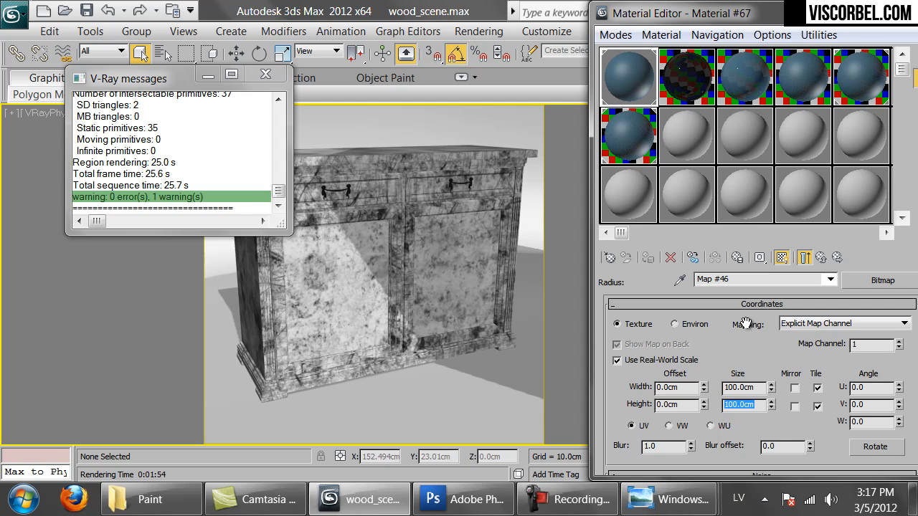
Render the cabinet with the worn-edges paint, inspect the finished image and close the frame buffer
{"action": "left_click", "coordinate": [904, 14]}
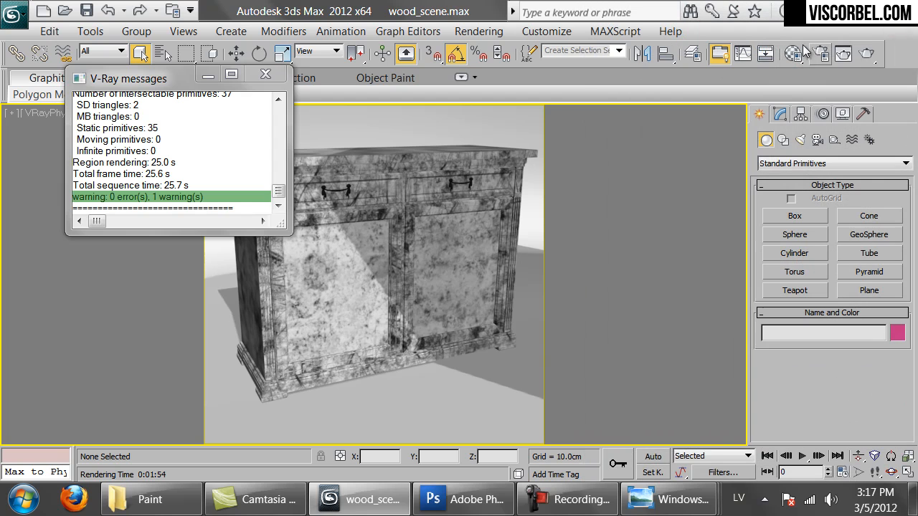
{"action": "left_click", "coordinate": [866, 54]}
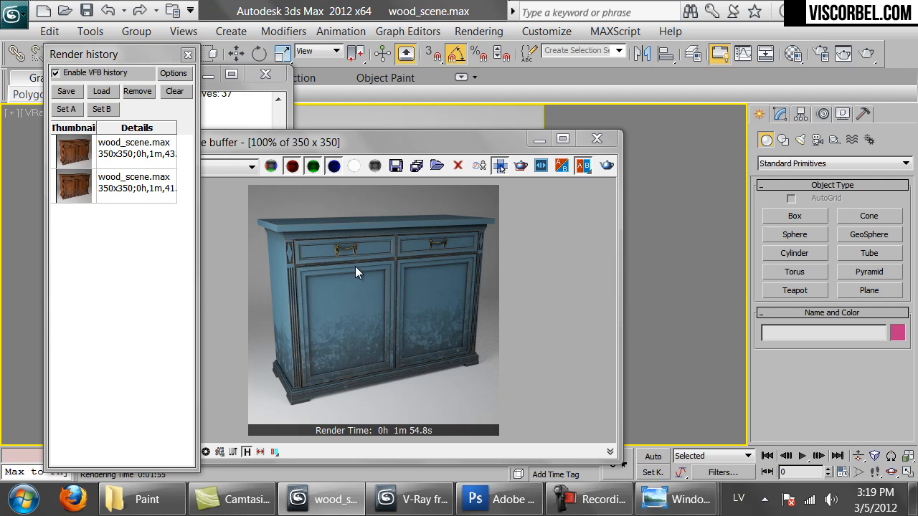
{"action": "left_click", "coordinate": [606, 141]}
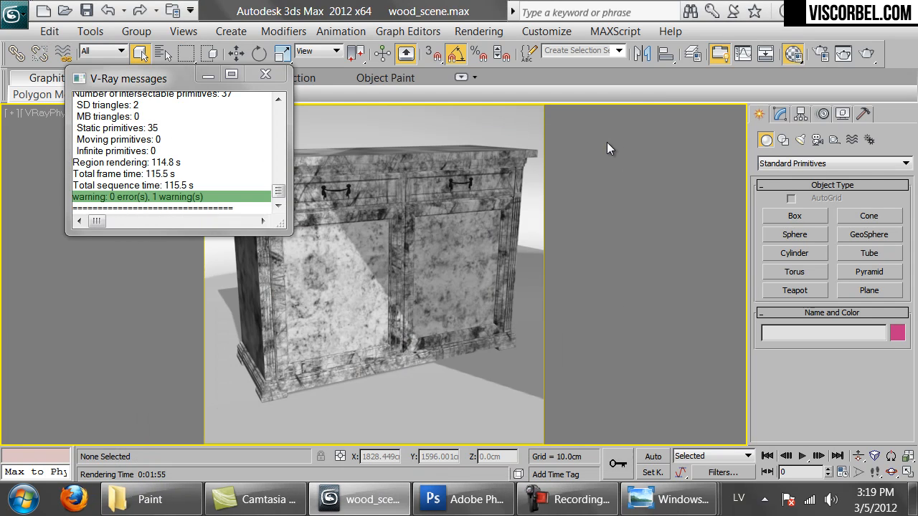
Reopen the Material Editor and browse the painted wood sample materials, ending on the basic parameters of Paint_blue
{"action": "key", "text": "m"}
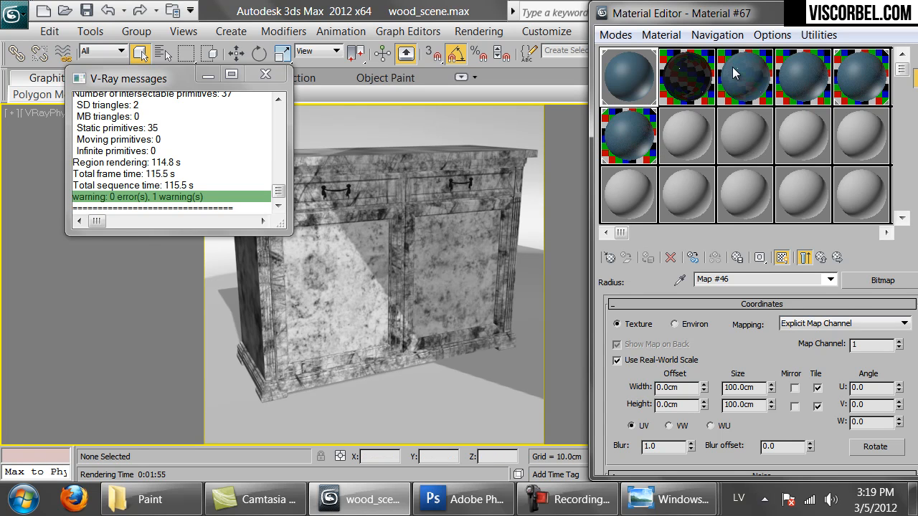
{"action": "left_click", "coordinate": [795, 79]}
{"action": "left_click", "coordinate": [739, 79]}
{"action": "left_click", "coordinate": [796, 90]}
{"action": "left_click", "coordinate": [803, 84]}
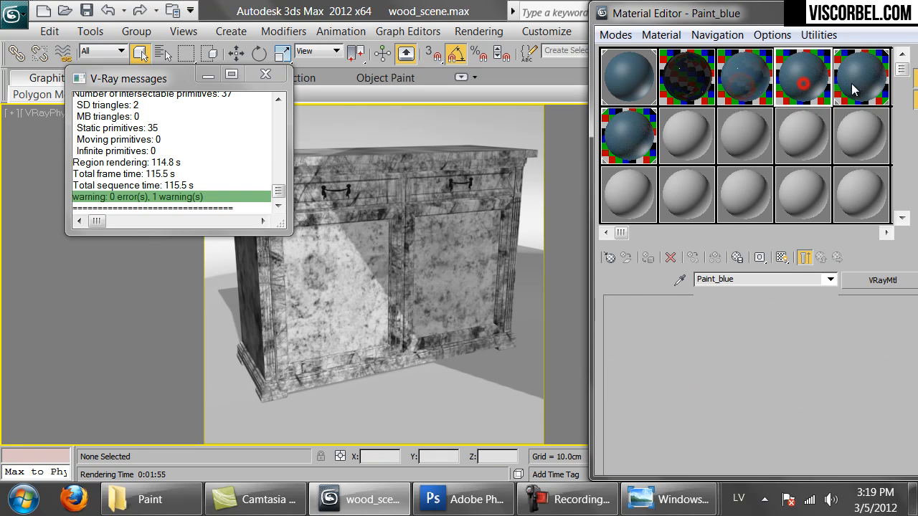
{"action": "left_click", "coordinate": [749, 85]}
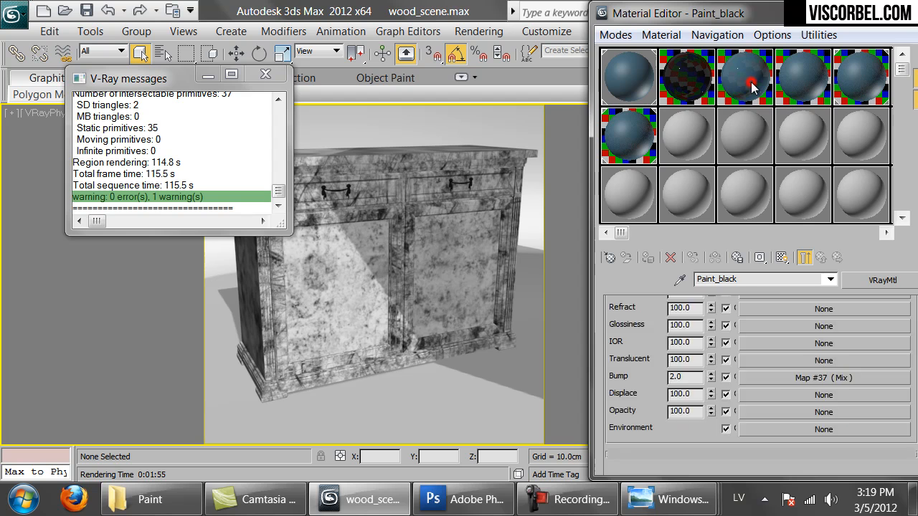
{"action": "left_click", "coordinate": [751, 86]}
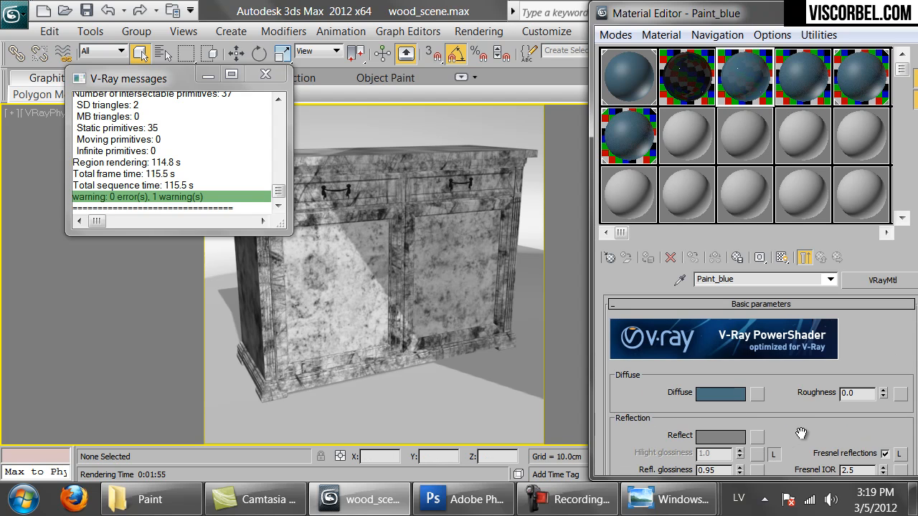